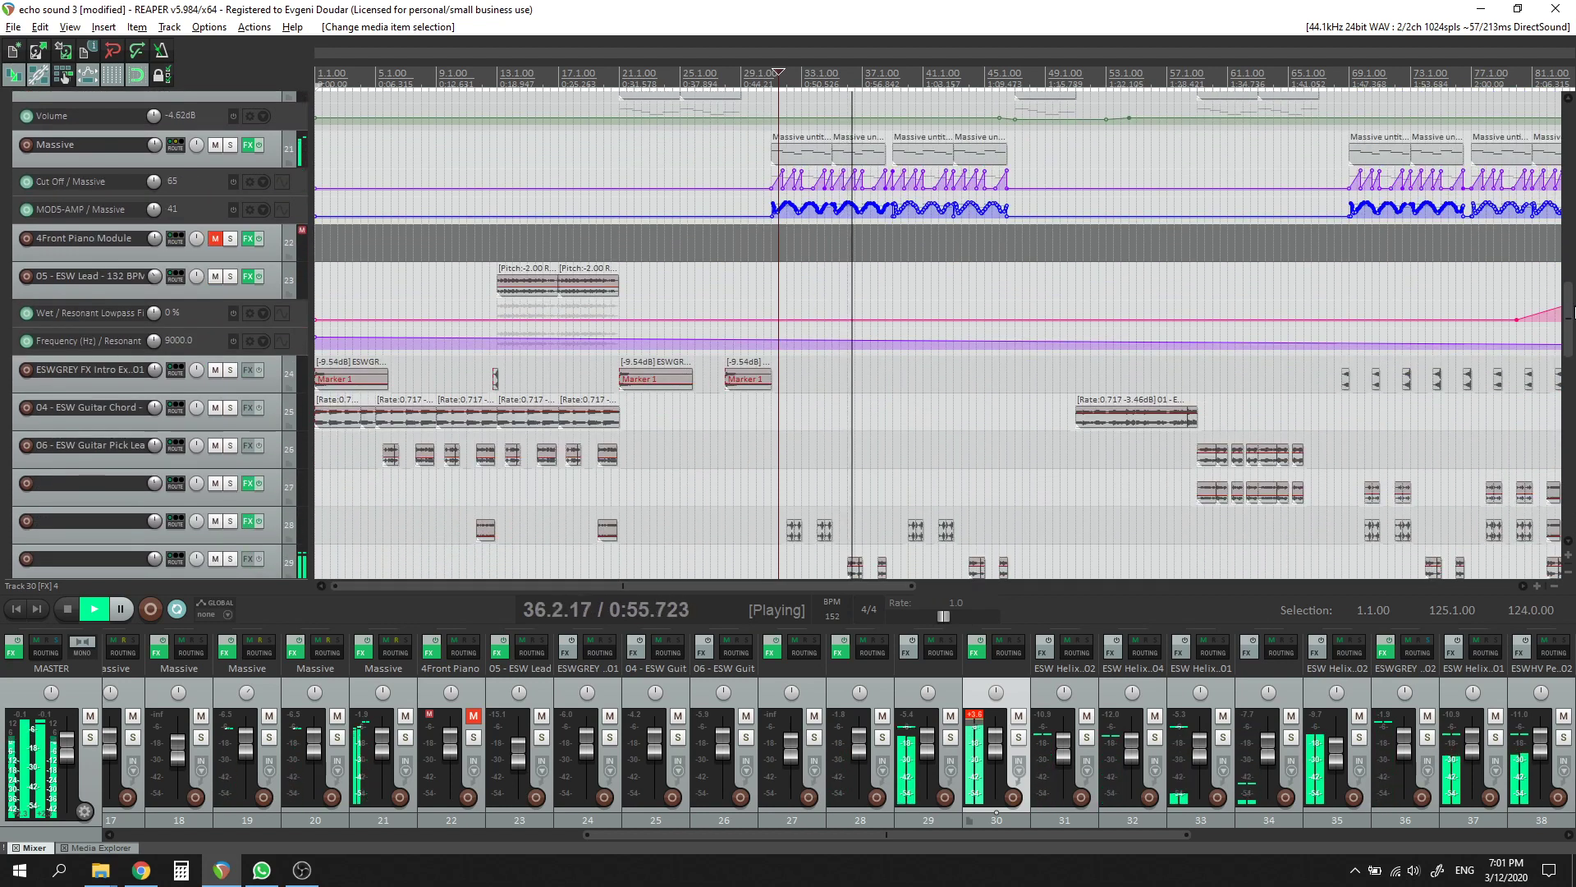
Step: Open the effects chain of Massive track 21, select its ReaComp compressor, and restart playback to watch its meters
{"action": "right_click", "coordinate": [1564, 310]}
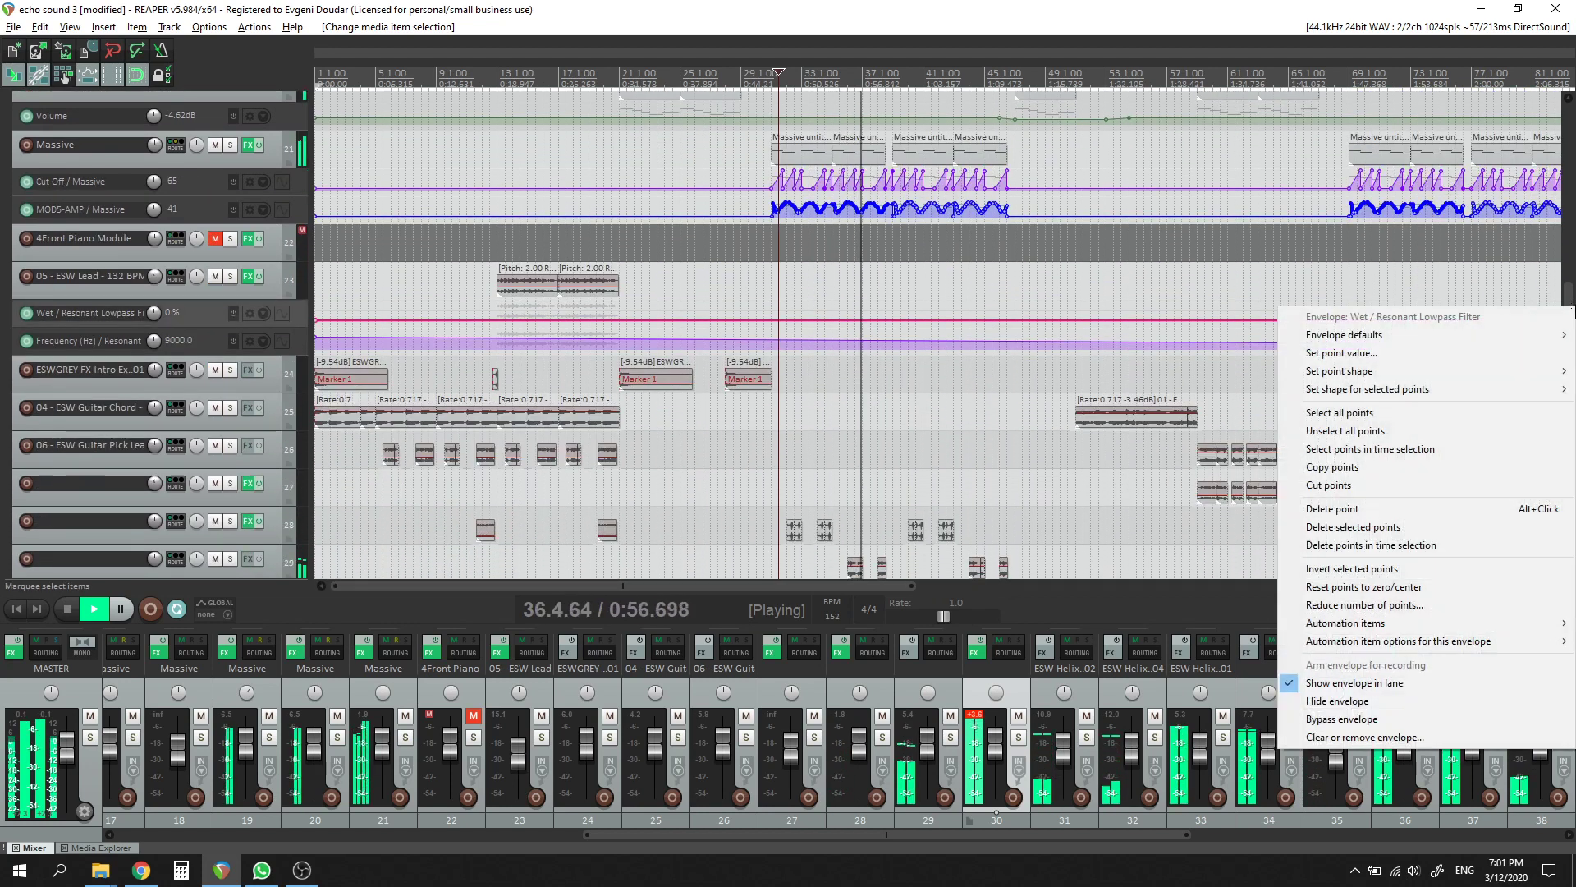
{"action": "left_click", "coordinate": [269, 151]}
{"action": "left_click", "coordinate": [248, 146]}
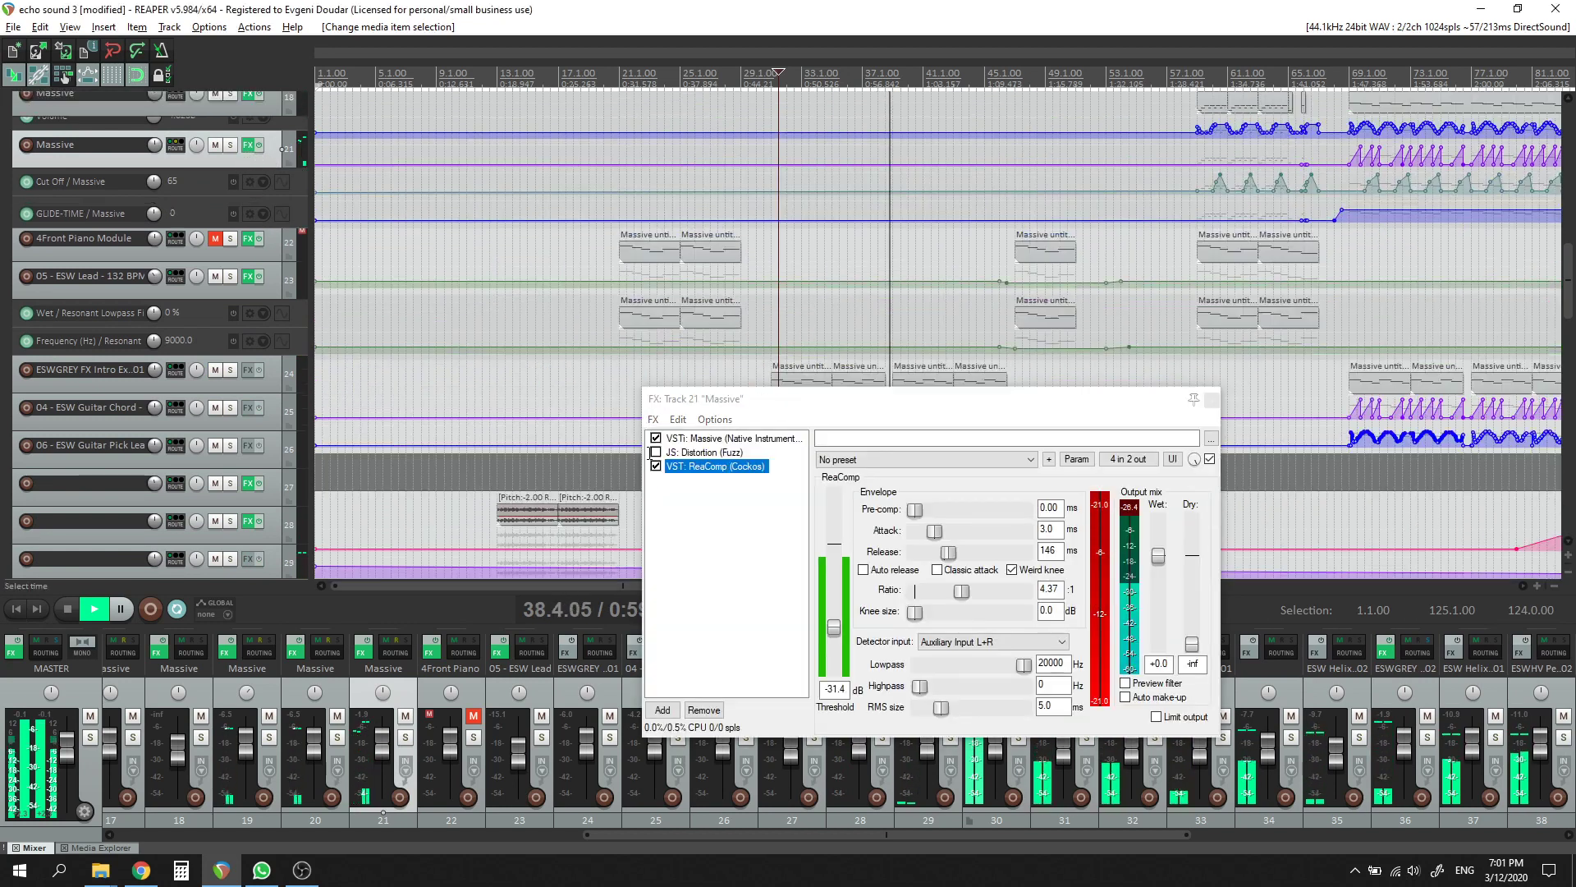
{"action": "left_click", "coordinate": [725, 467]}
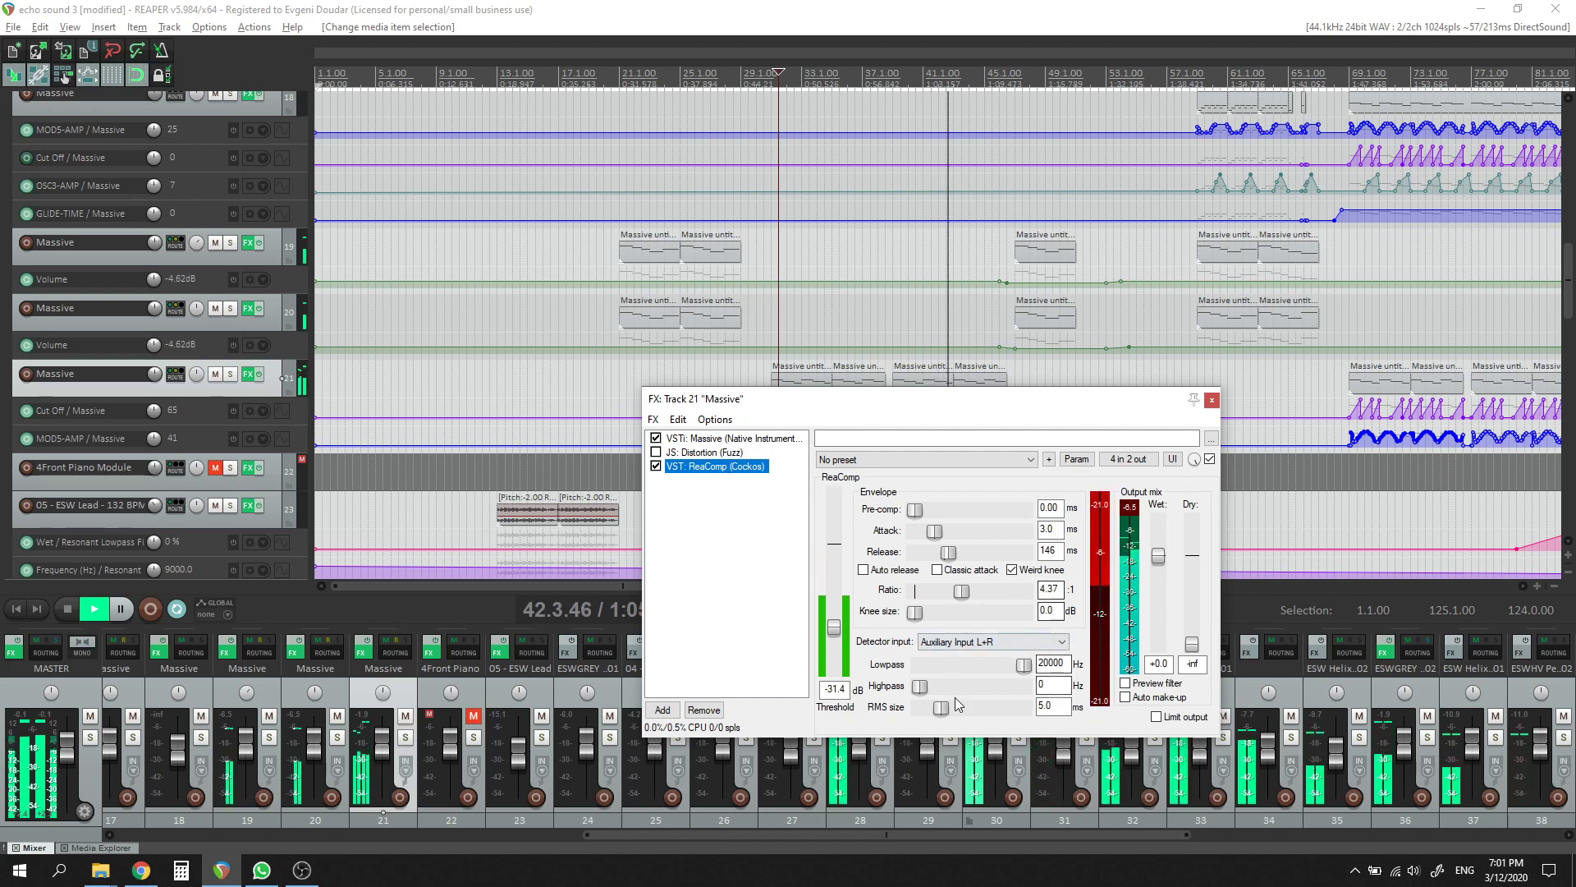
{"action": "key", "text": "space"}
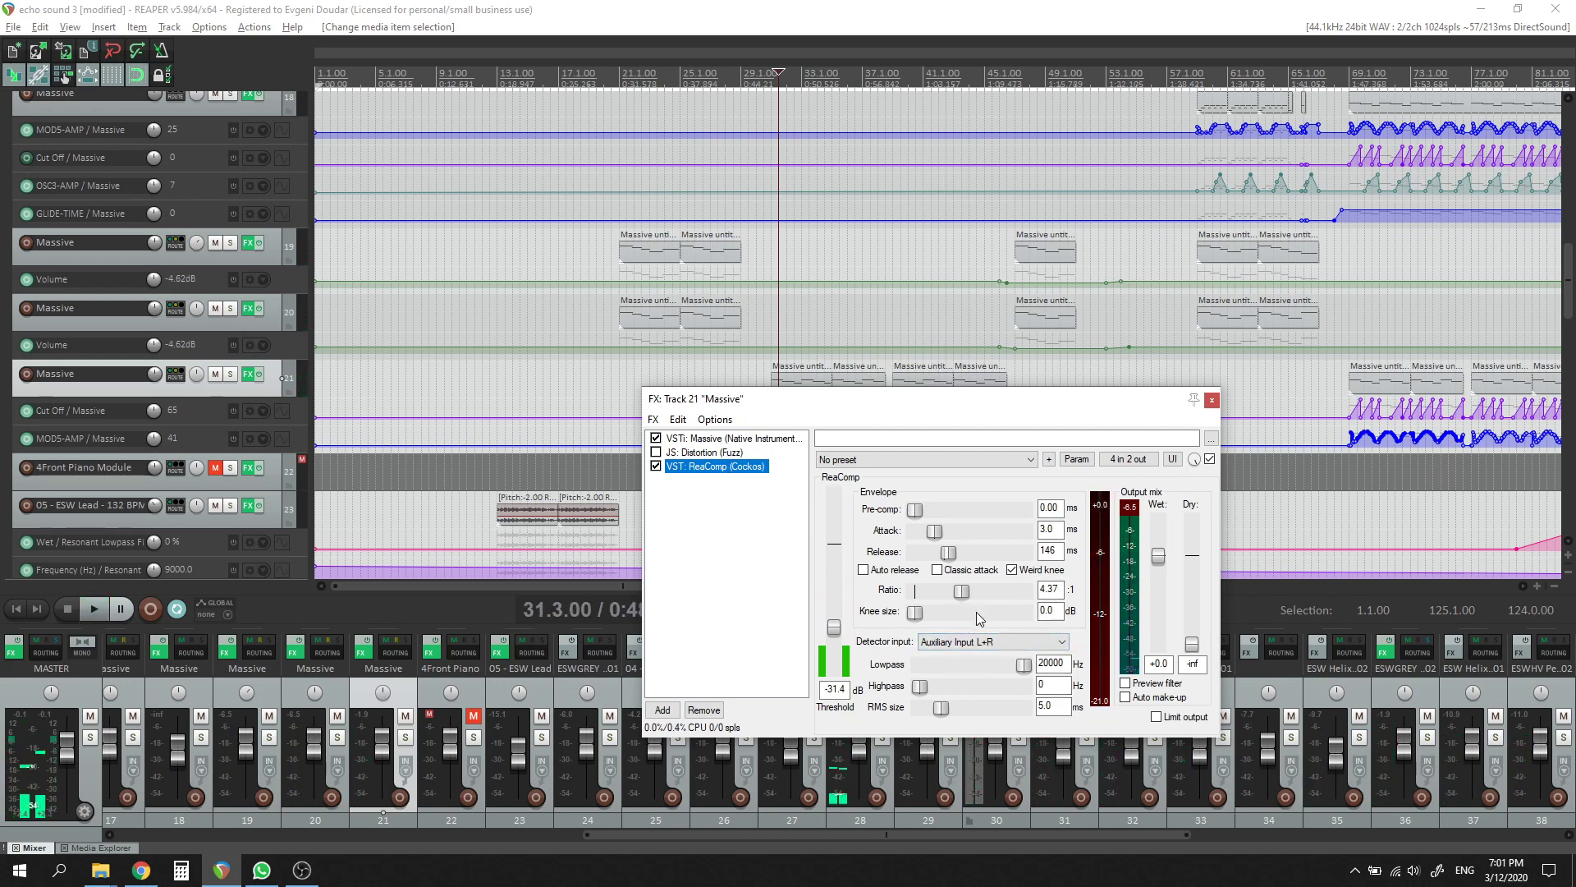
{"action": "key", "text": "space"}
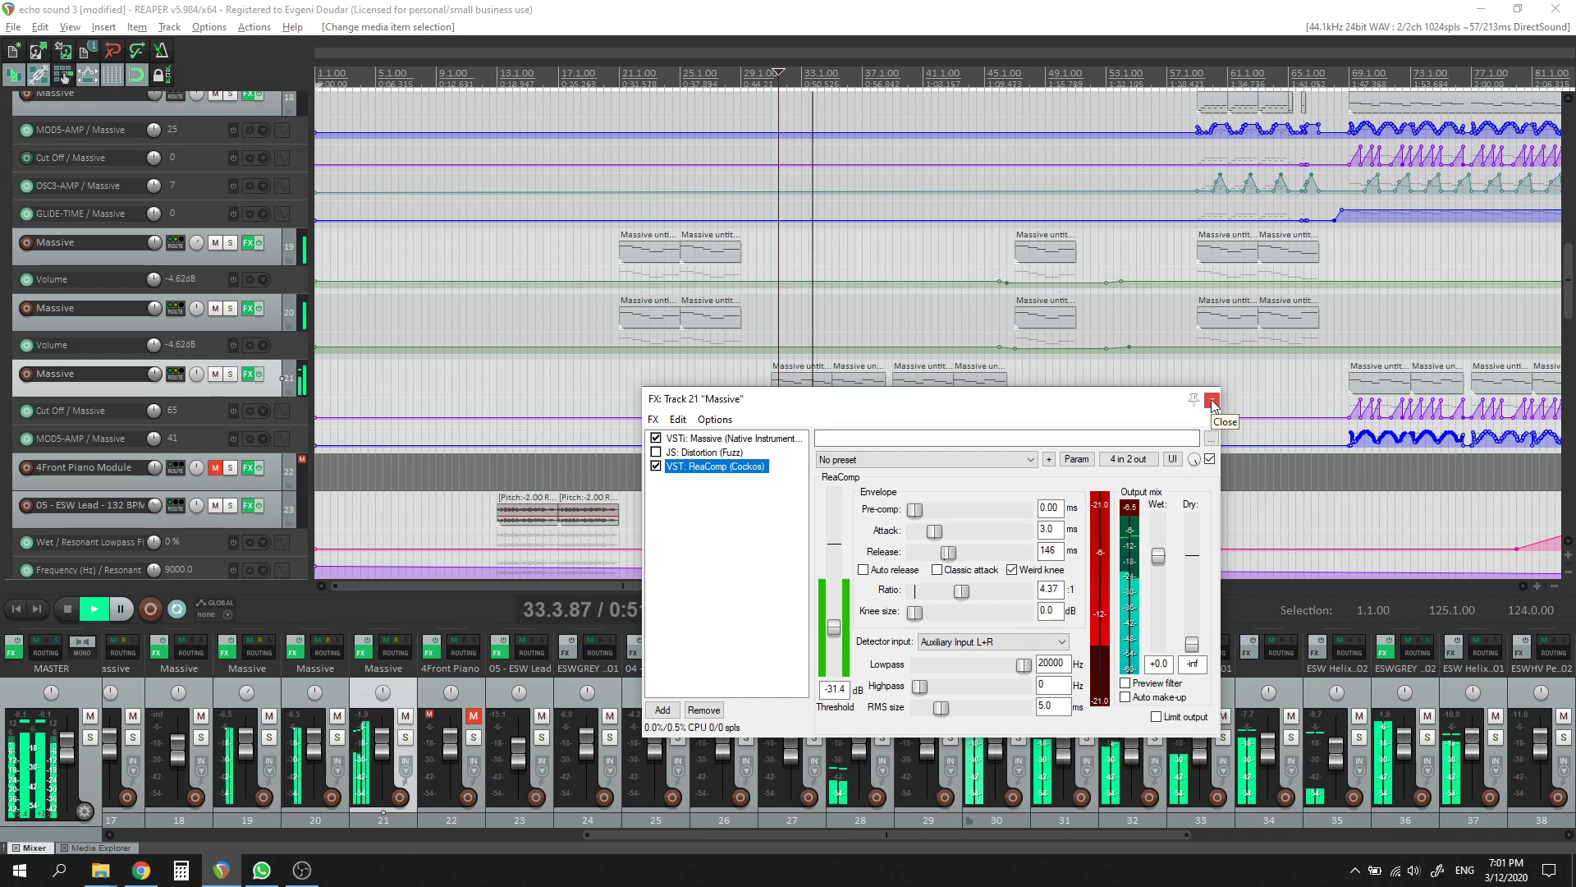
Step: Look over the neighbouring tracks during playback and close track 21's effects window
{"action": "scroll", "coordinate": [1059, 284], "scroll_direction": "down", "scroll_amount": 10}
{"action": "scroll", "coordinate": [1059, 284], "scroll_direction": "up", "scroll_amount": 9}
{"action": "scroll", "coordinate": [1059, 282], "scroll_direction": "down", "scroll_amount": 5}
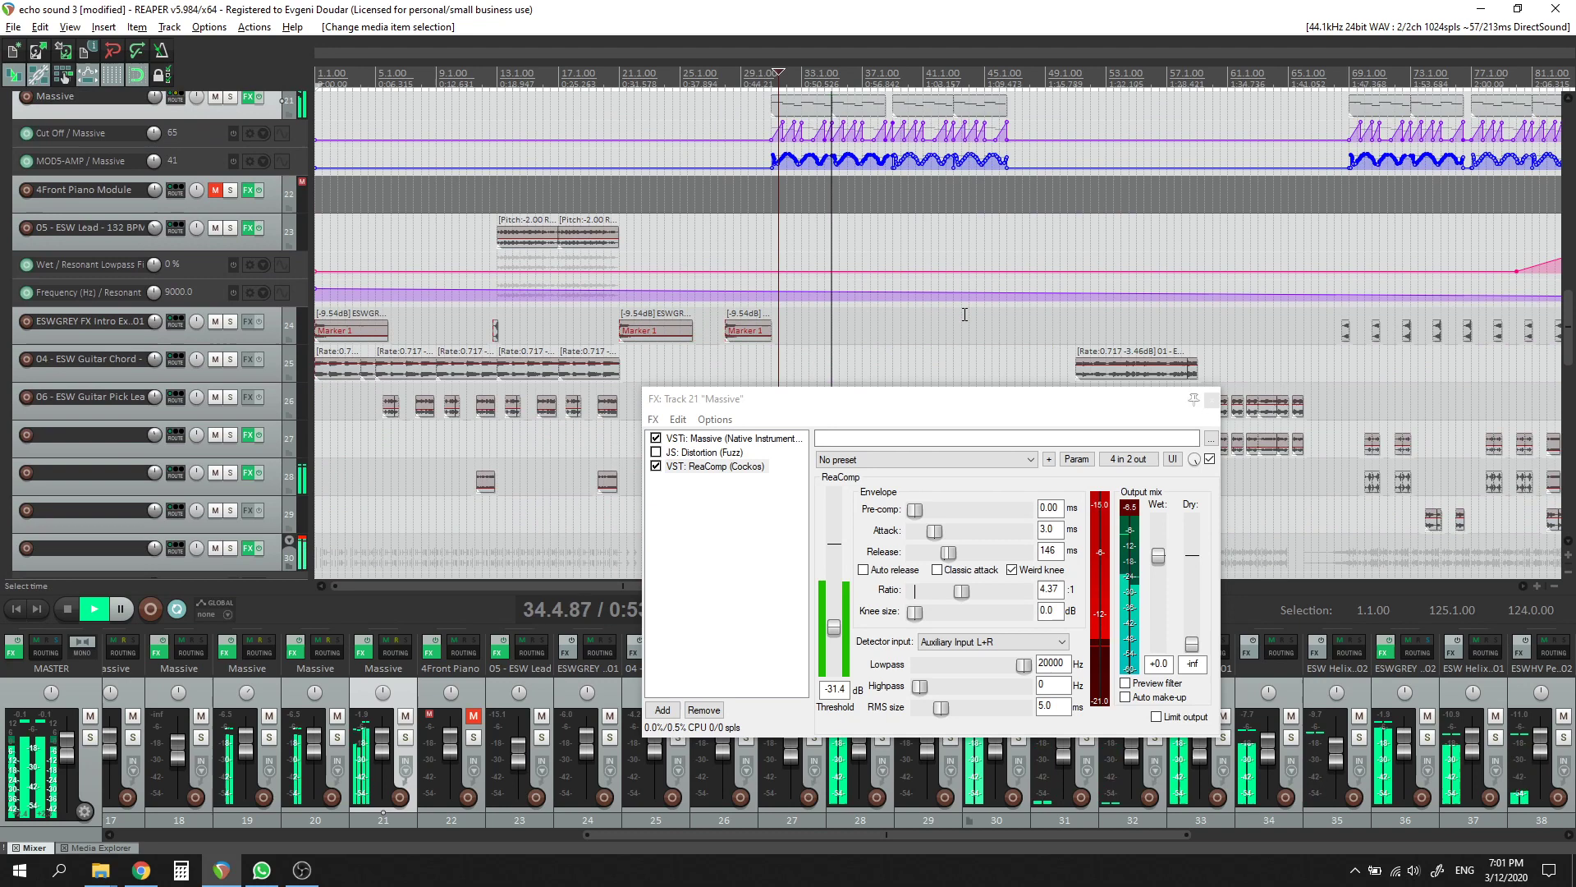
{"action": "scroll", "coordinate": [1035, 316], "scroll_direction": "up", "scroll_amount": 4}
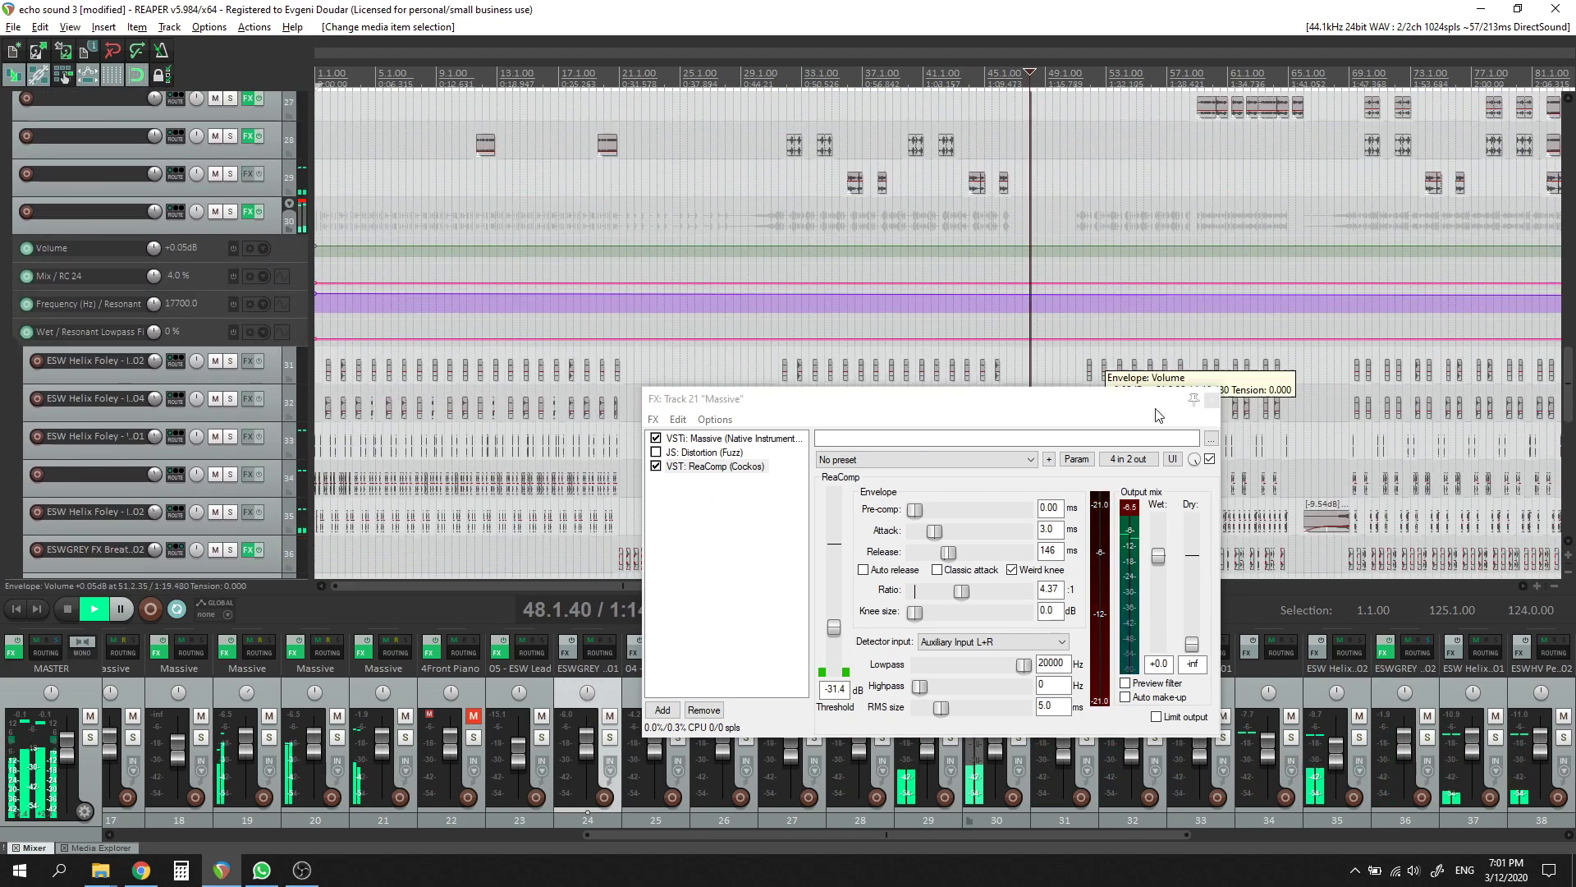
{"action": "left_click", "coordinate": [1213, 399]}
{"action": "scroll", "coordinate": [914, 326], "scroll_direction": "down", "scroll_amount": 5}
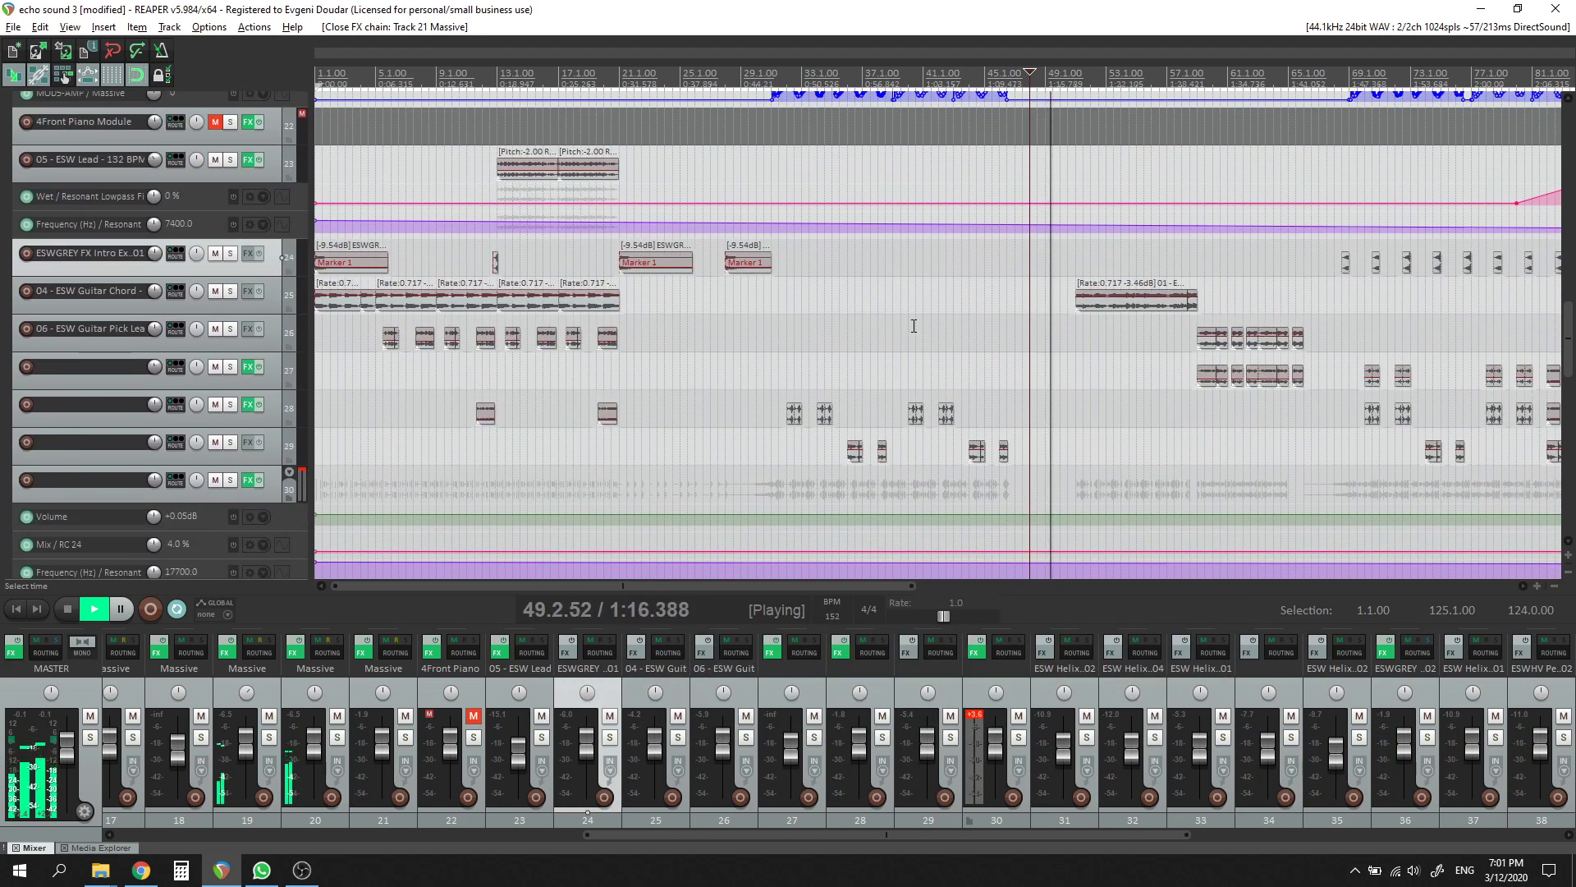
Step: Remove the time selection and restart playback around bar 37
{"action": "left_click", "coordinate": [915, 326]}
{"action": "scroll", "coordinate": [908, 332], "scroll_direction": "down", "scroll_amount": 10}
{"action": "scroll", "coordinate": [895, 435], "scroll_direction": "up", "scroll_amount": 14}
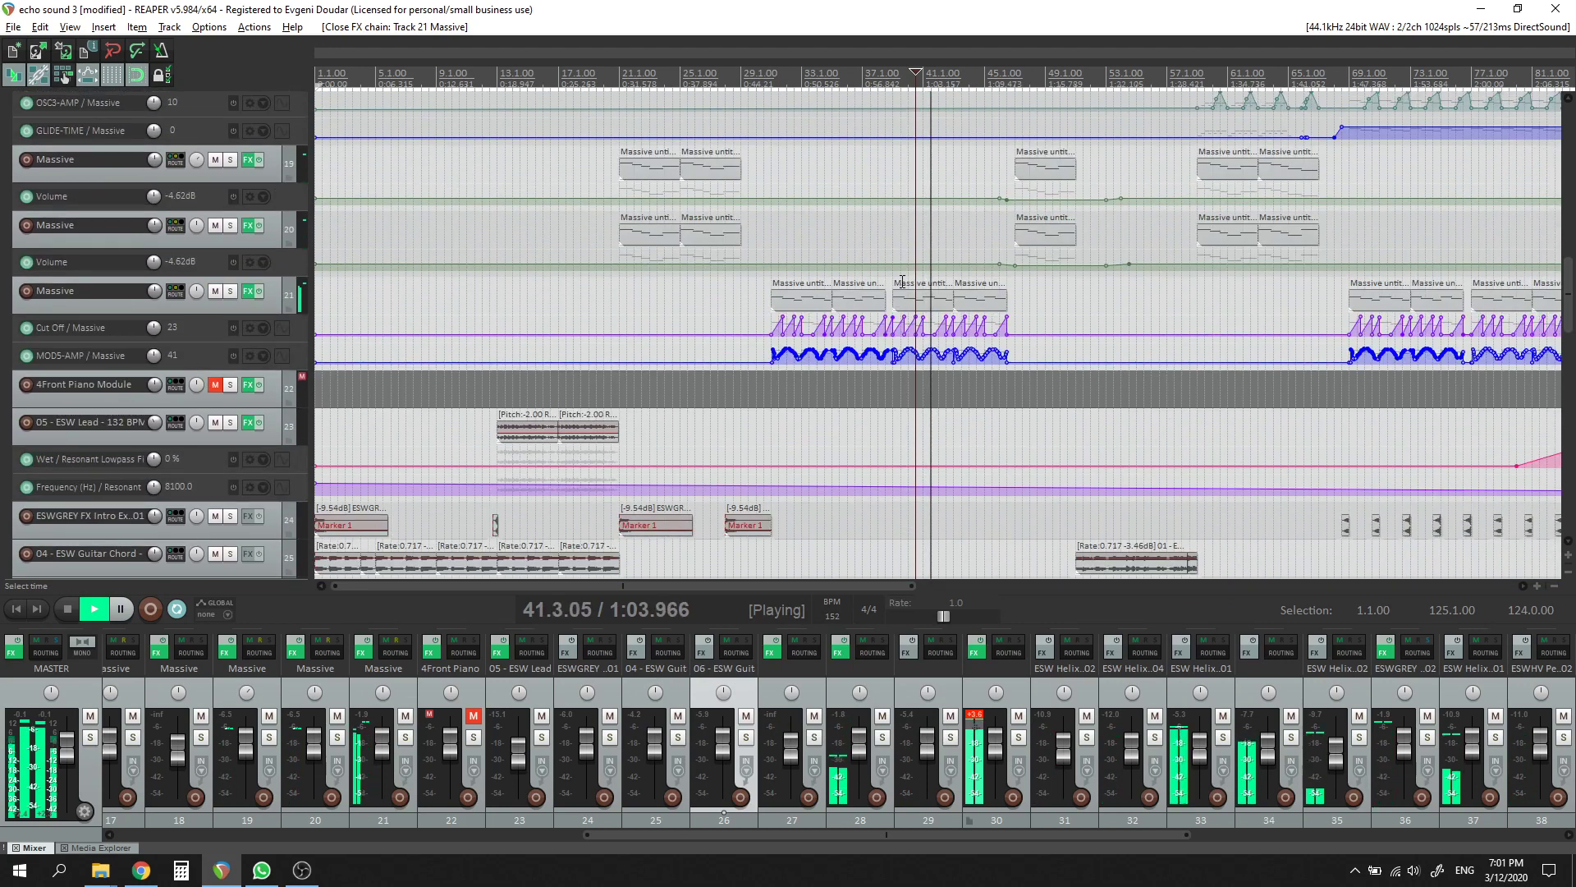
{"action": "key", "text": "Escape"}
{"action": "scroll", "coordinate": [870, 221], "scroll_direction": "up", "scroll_amount": 5}
{"action": "scroll", "coordinate": [871, 262], "scroll_direction": "down", "scroll_amount": 8}
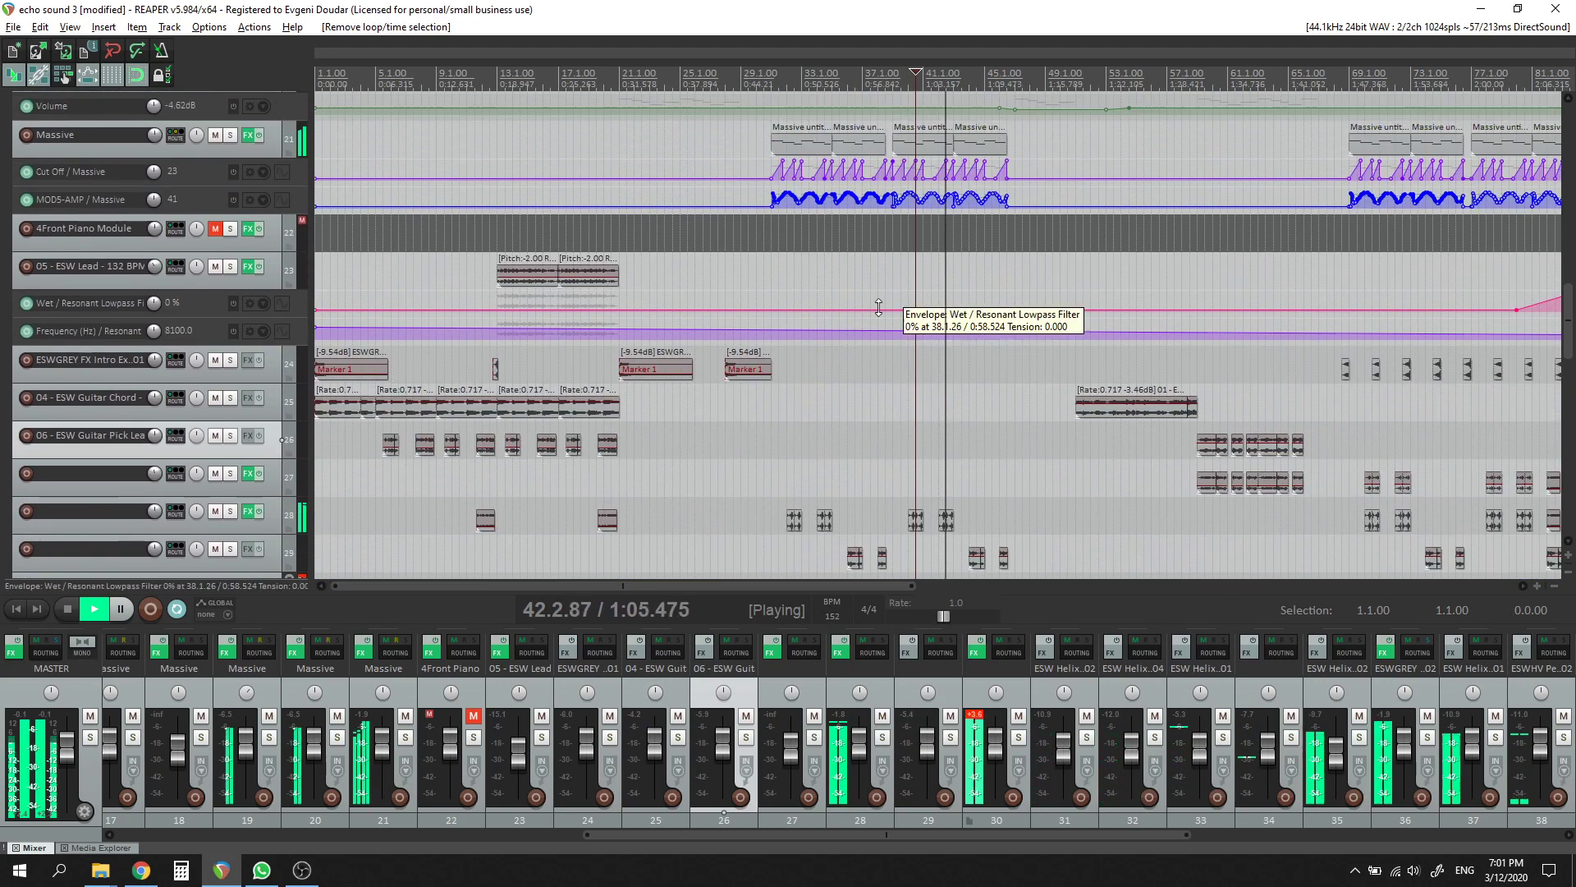
{"action": "left_click", "coordinate": [872, 362]}
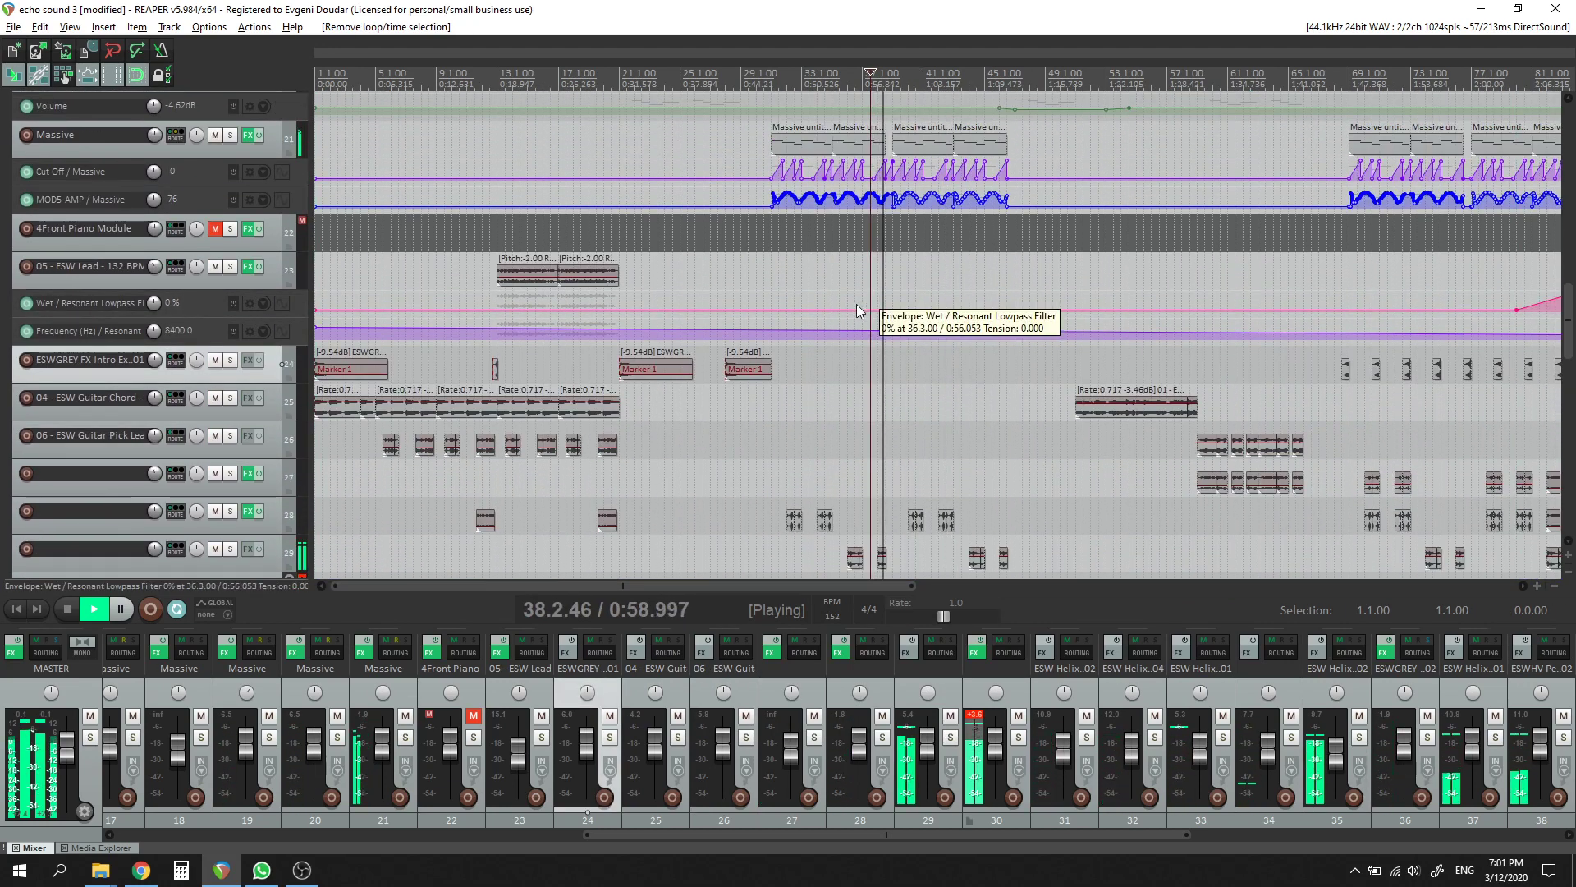
Step: Examine the ReaComp settings and the routing of Massive track 21, closing each window after viewing
{"action": "left_click", "coordinate": [248, 135]}
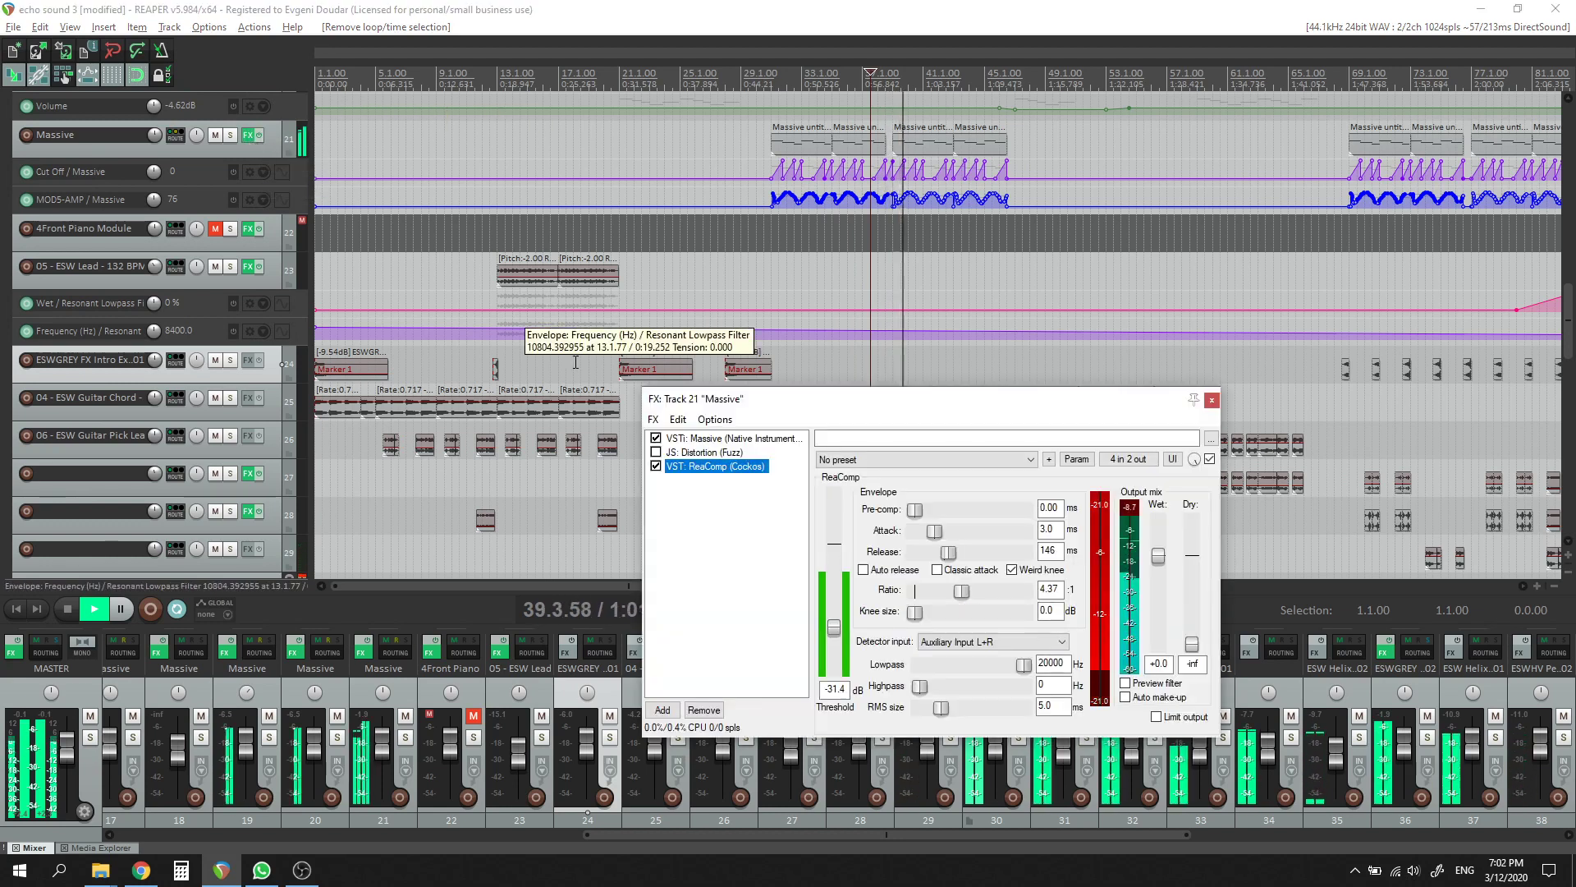
{"action": "left_click", "coordinate": [1212, 399]}
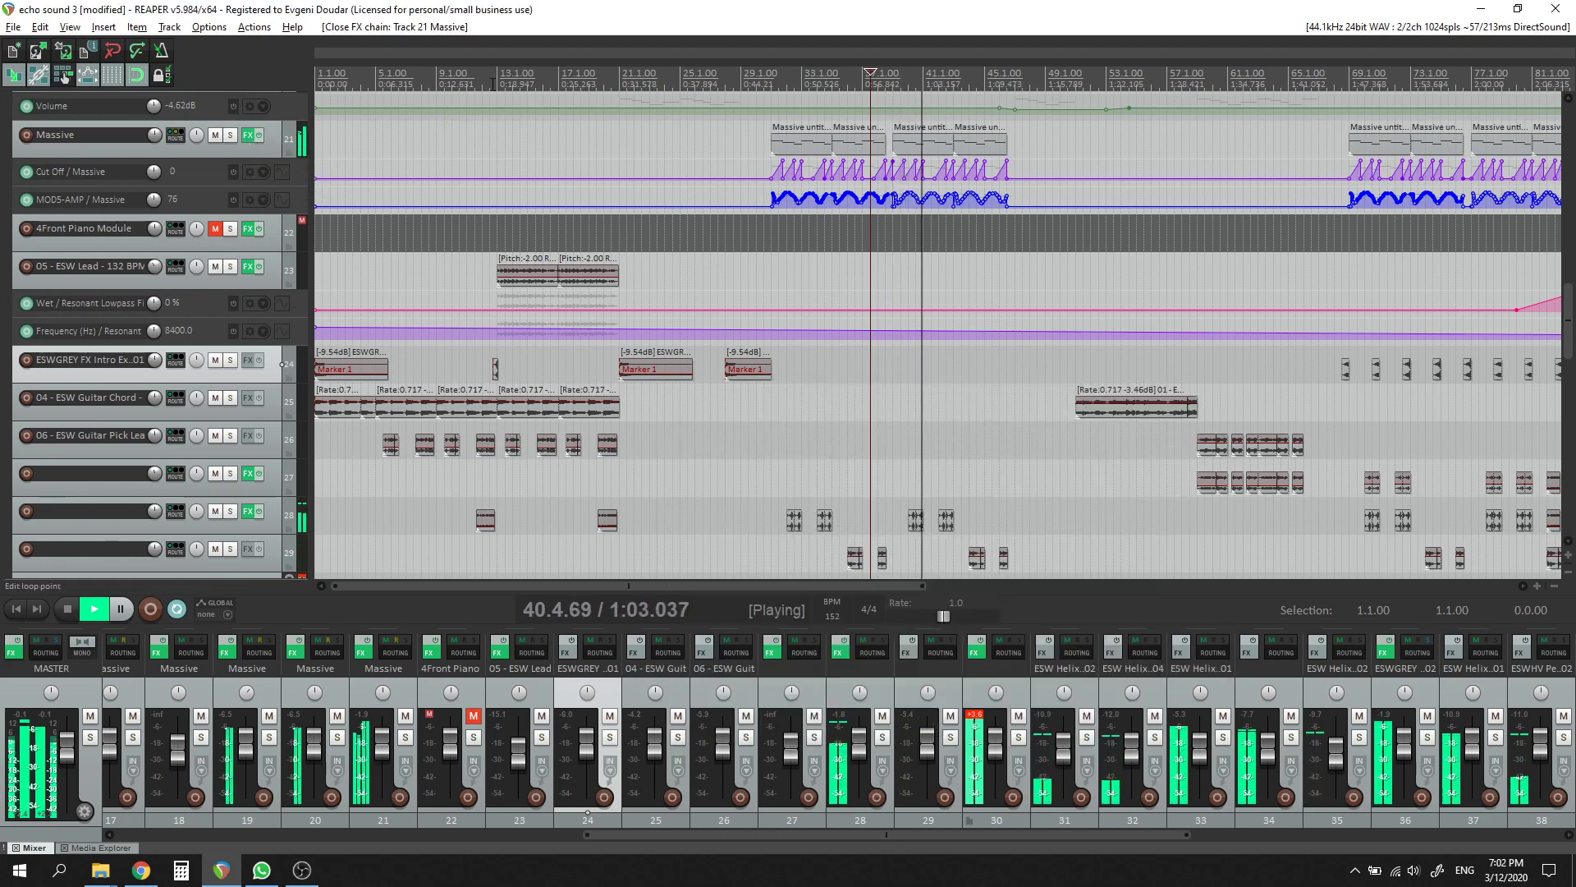
{"action": "left_click", "coordinate": [175, 135]}
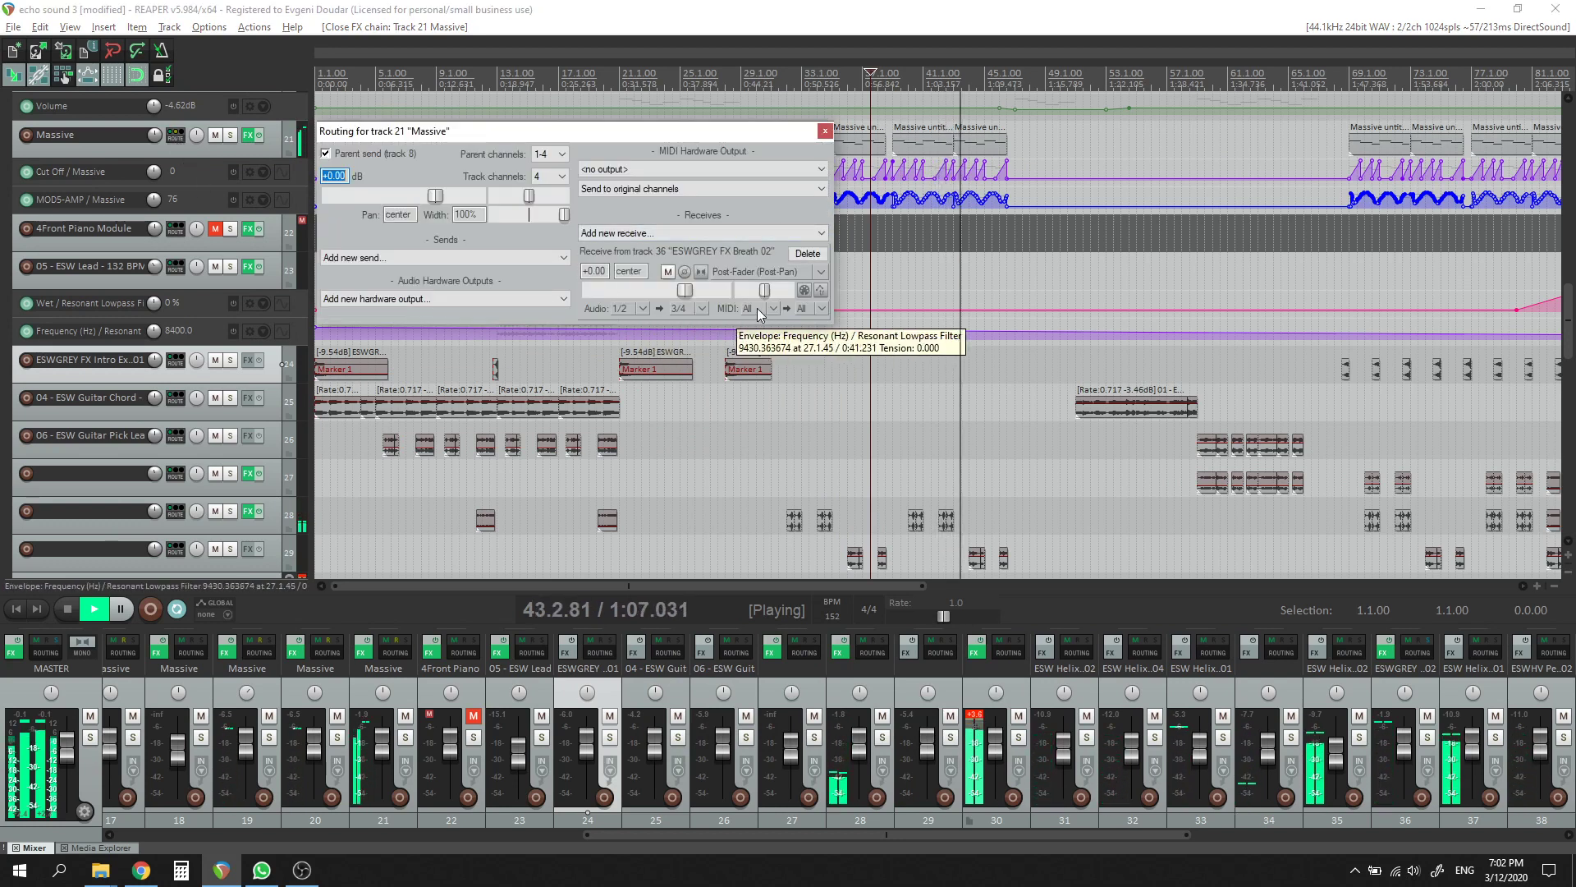
{"action": "left_click", "coordinate": [824, 132]}
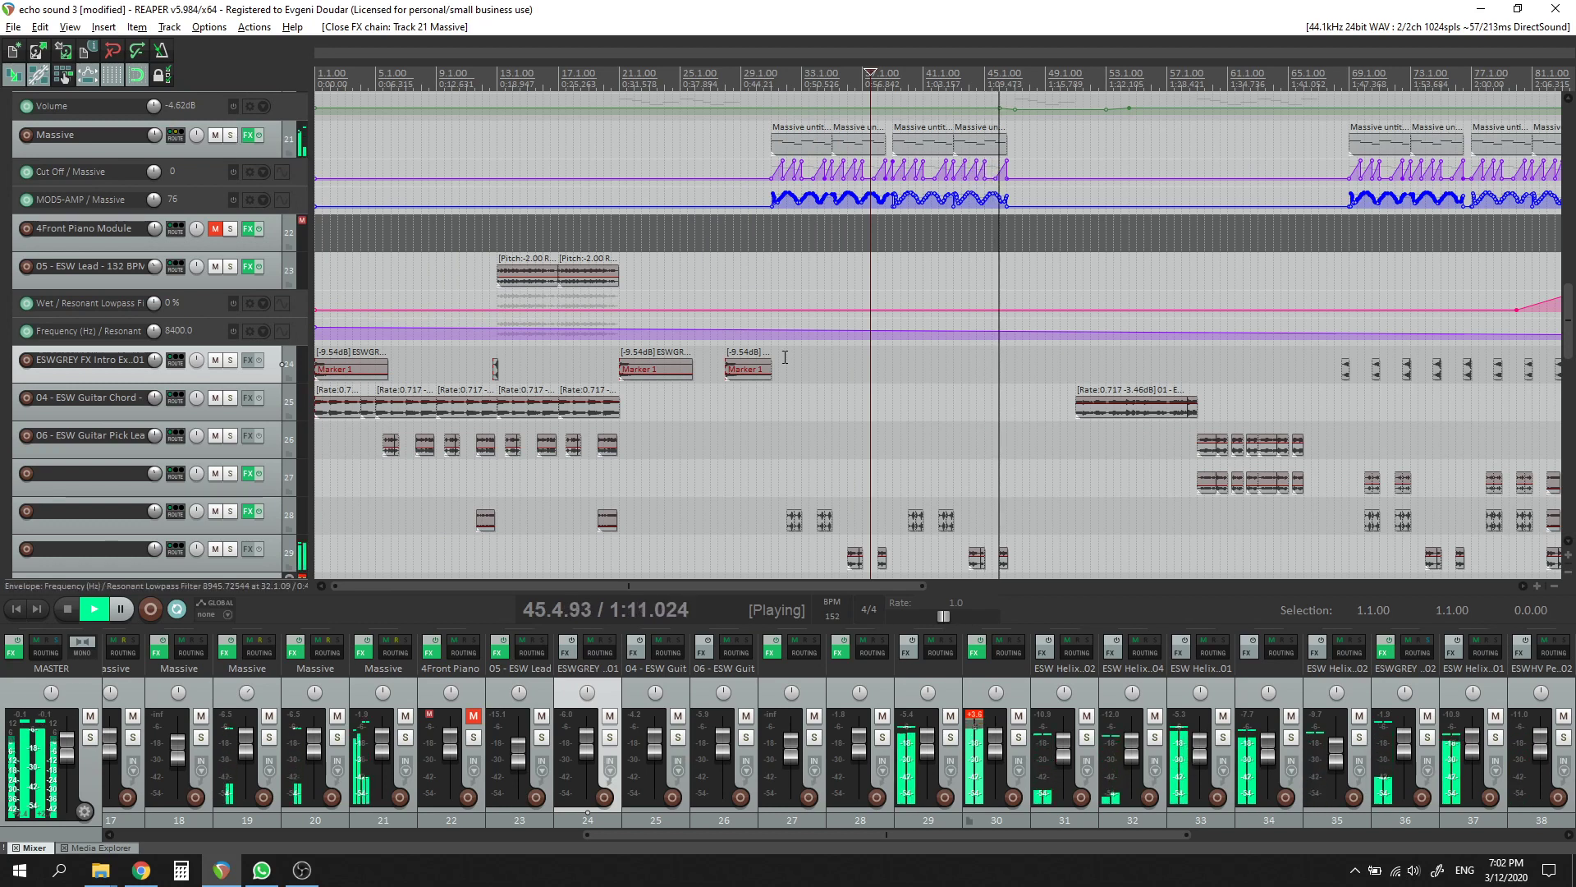
Step: Stop playback, place the edit cursor at 31.3.00, and examine track 21's receive from ESWGREY FX Breath 02
{"action": "key", "text": "space"}
{"action": "left_click", "coordinate": [787, 440]}
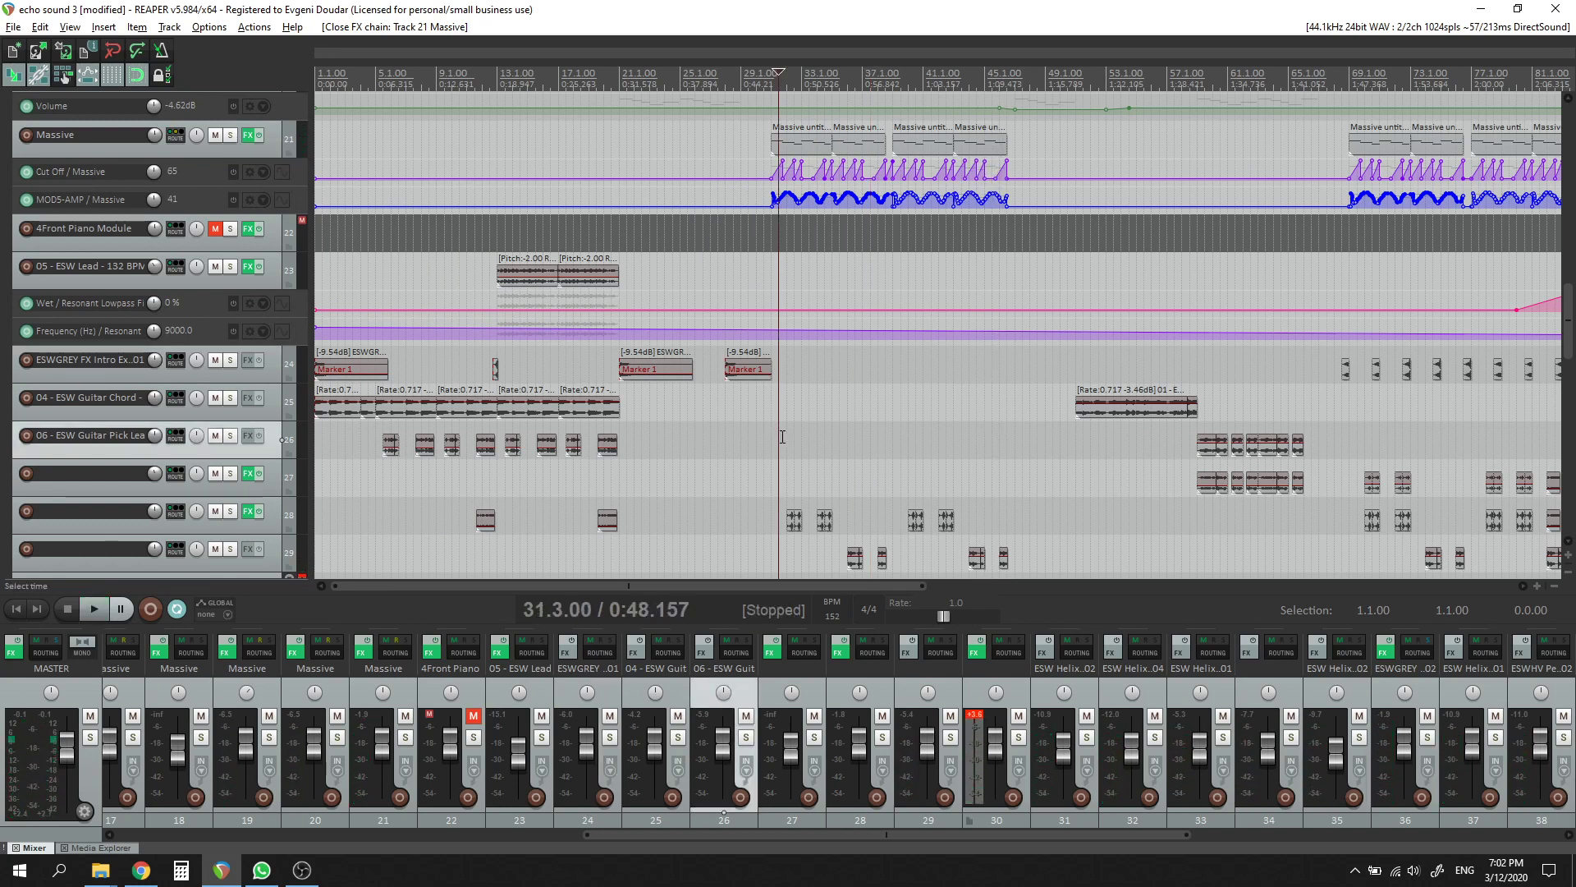
{"action": "left_click", "coordinate": [177, 134]}
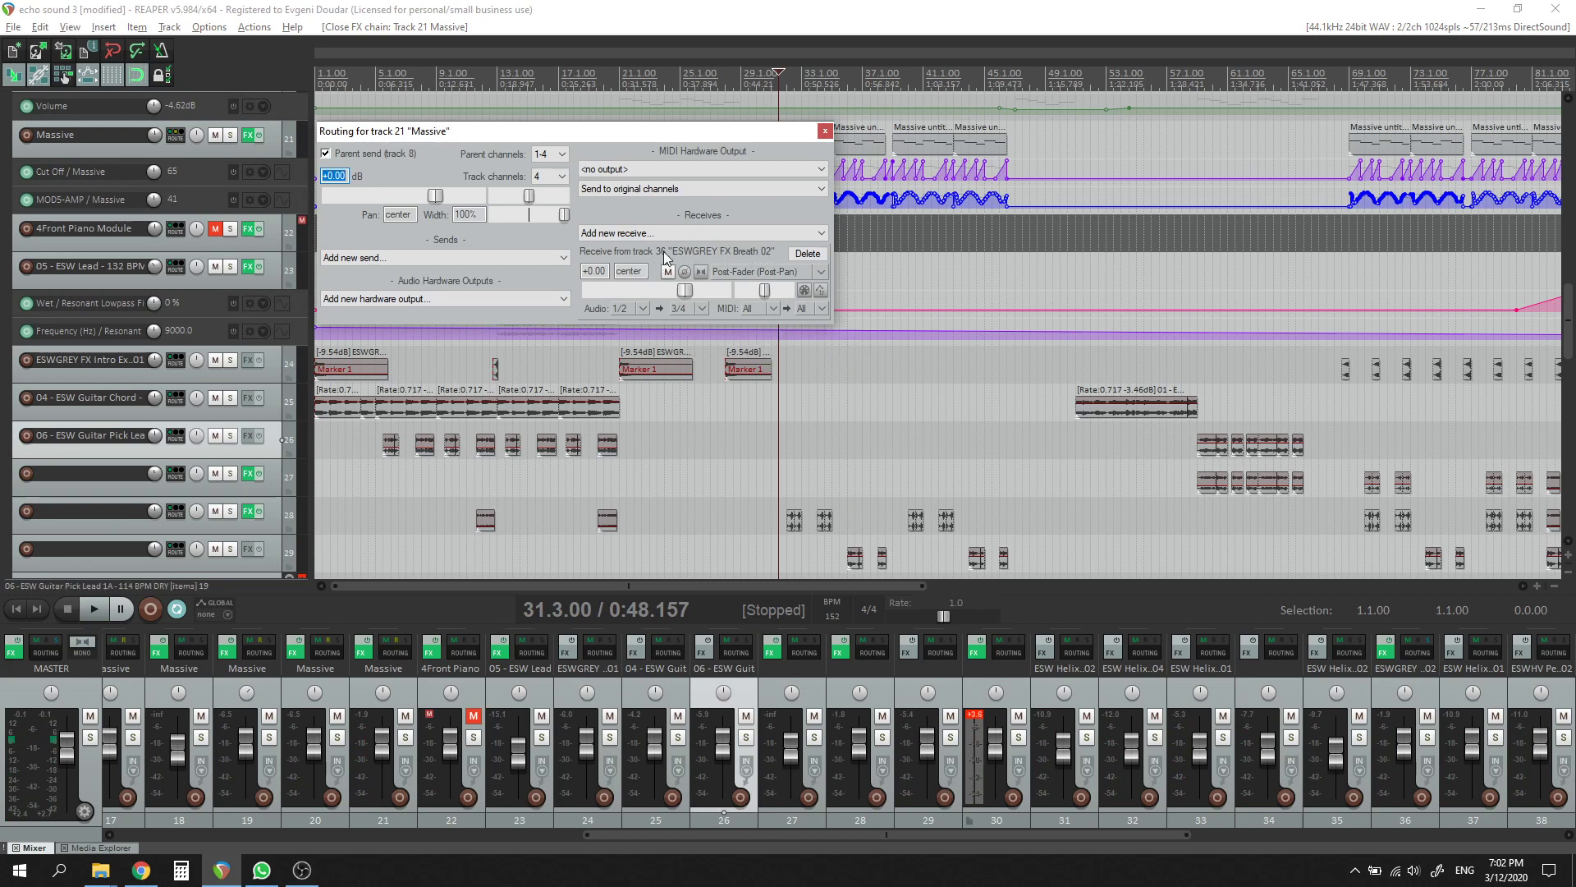
{"action": "left_click", "coordinate": [823, 132]}
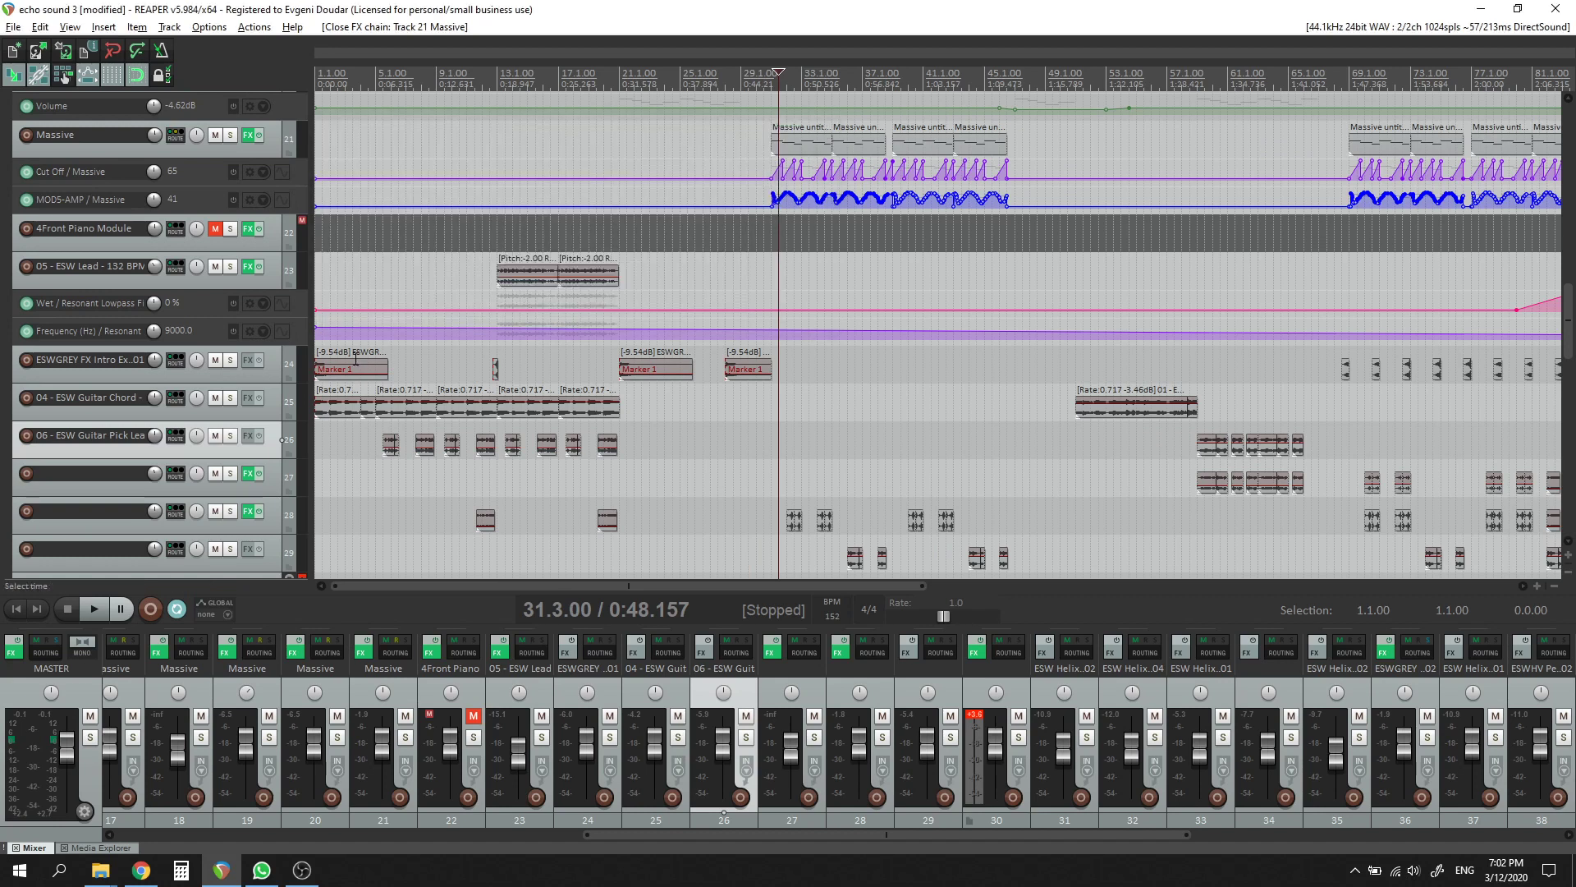
Step: Solo track 36, ESWGREY FX Breath 02, and start playback to hear the sidechain source
{"action": "left_click_drag", "start_coordinate": [1569, 309], "coordinate": [1566, 419]}
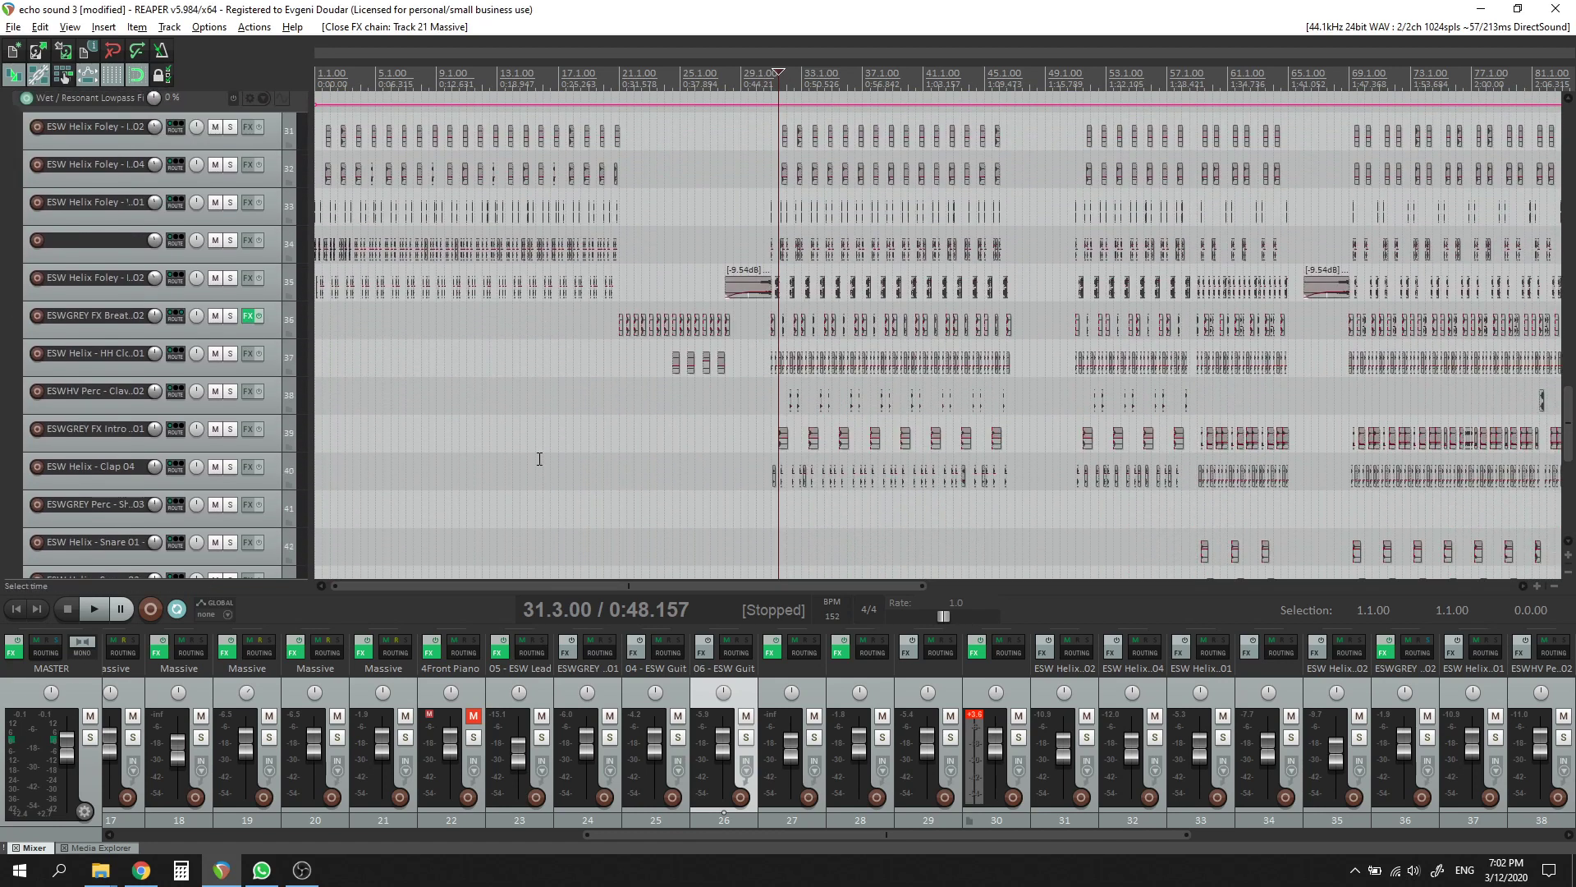
{"action": "left_click", "coordinate": [273, 328]}
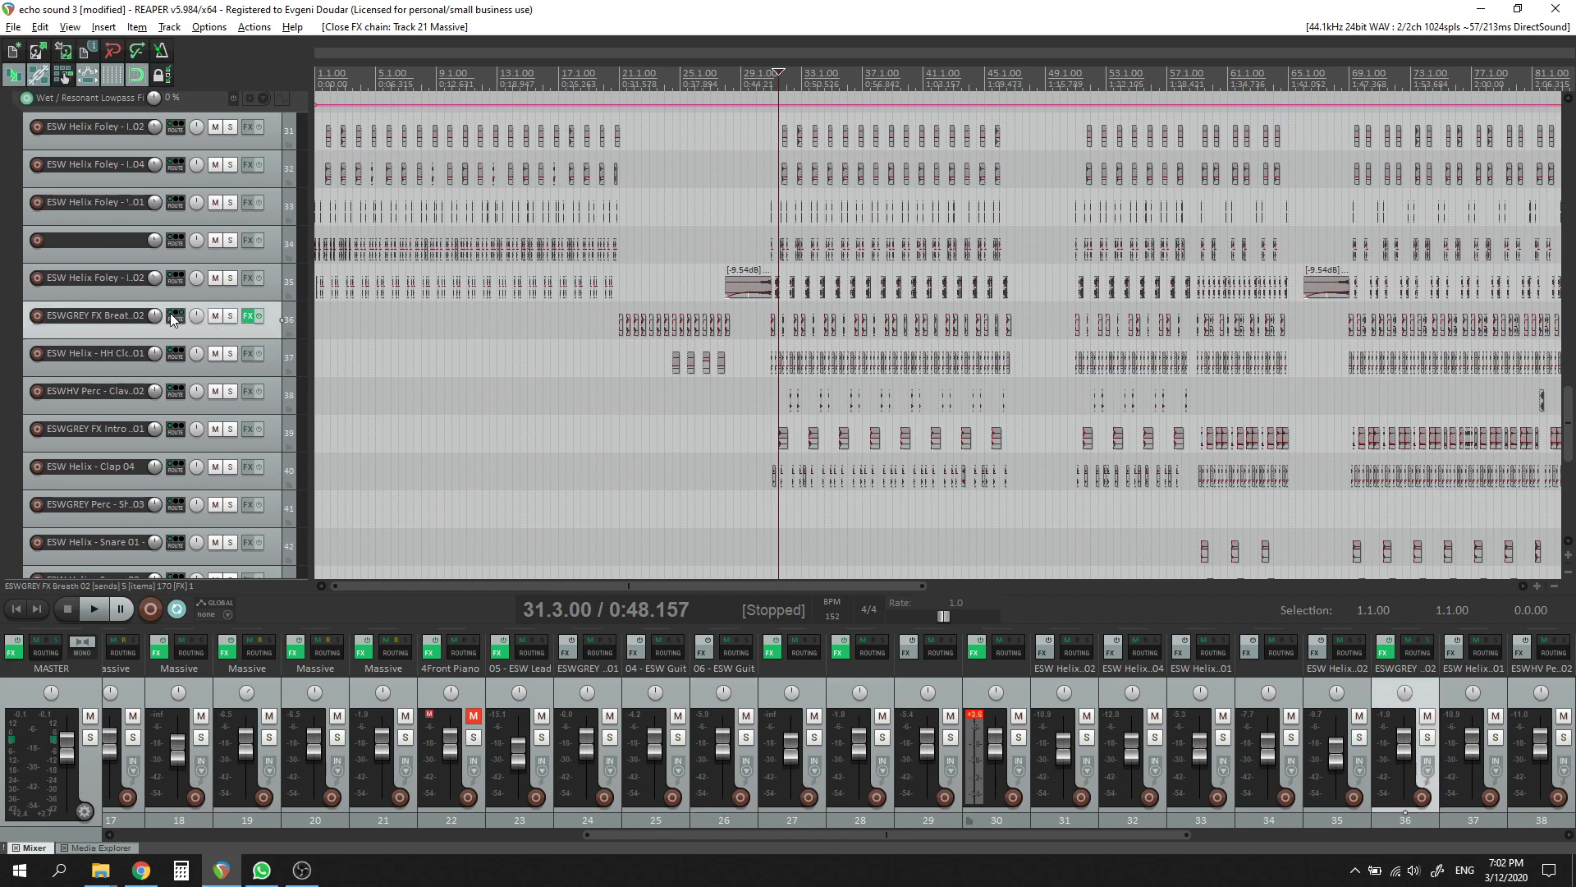
{"action": "left_click", "coordinate": [230, 315]}
{"action": "key", "text": "space"}
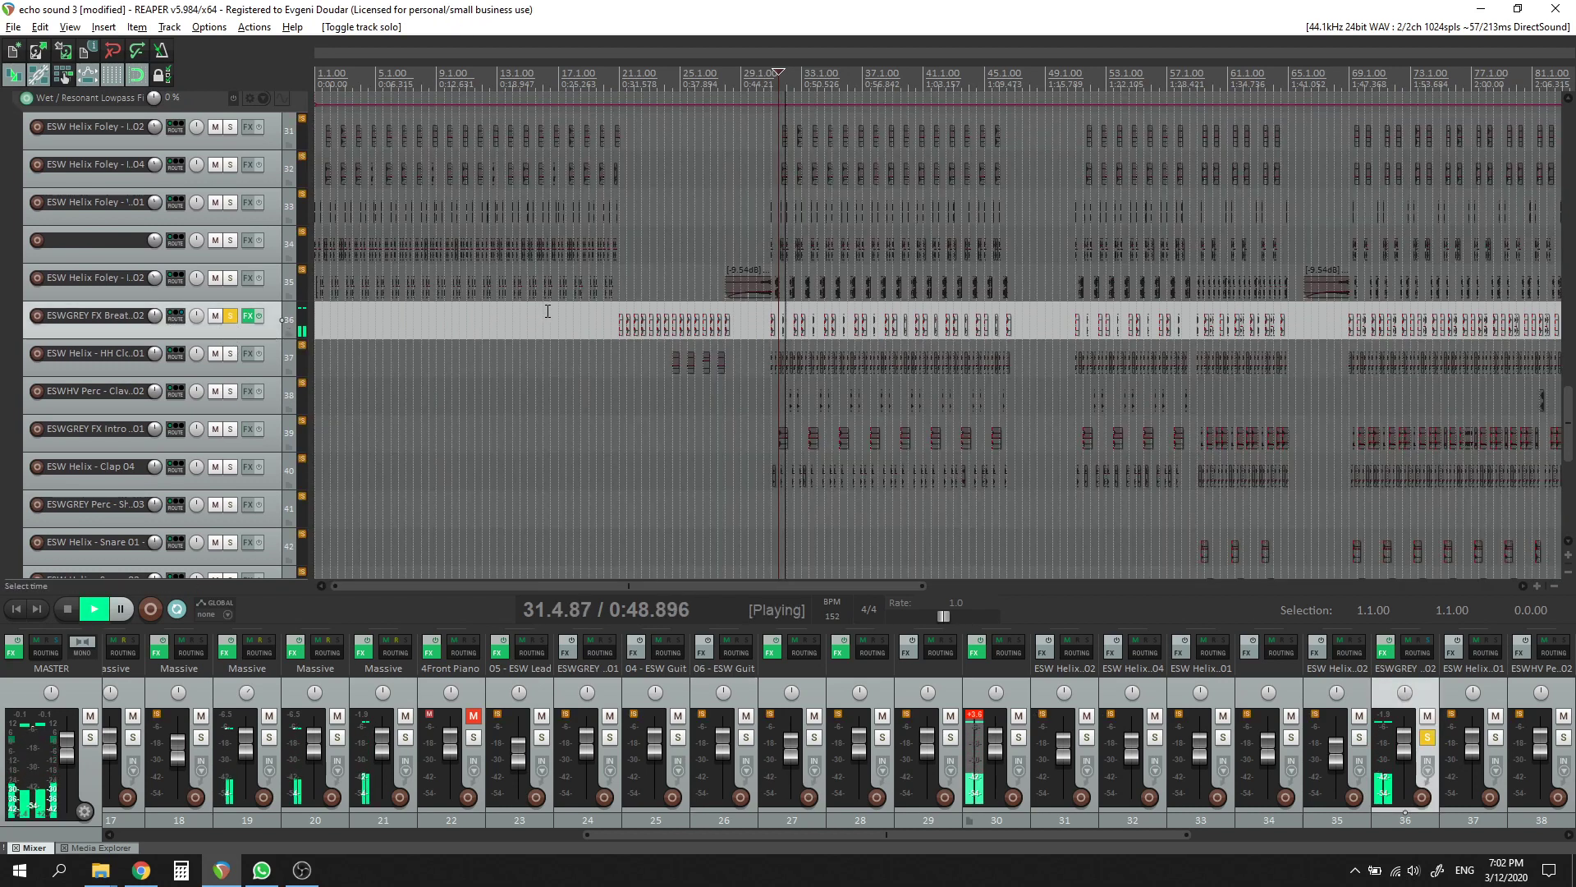
Step: Solo Massive track 21 as well and play from 30.3.00 while checking its ReaComp compressor
{"action": "left_click_drag", "start_coordinate": [1570, 424], "coordinate": [1574, 302]}
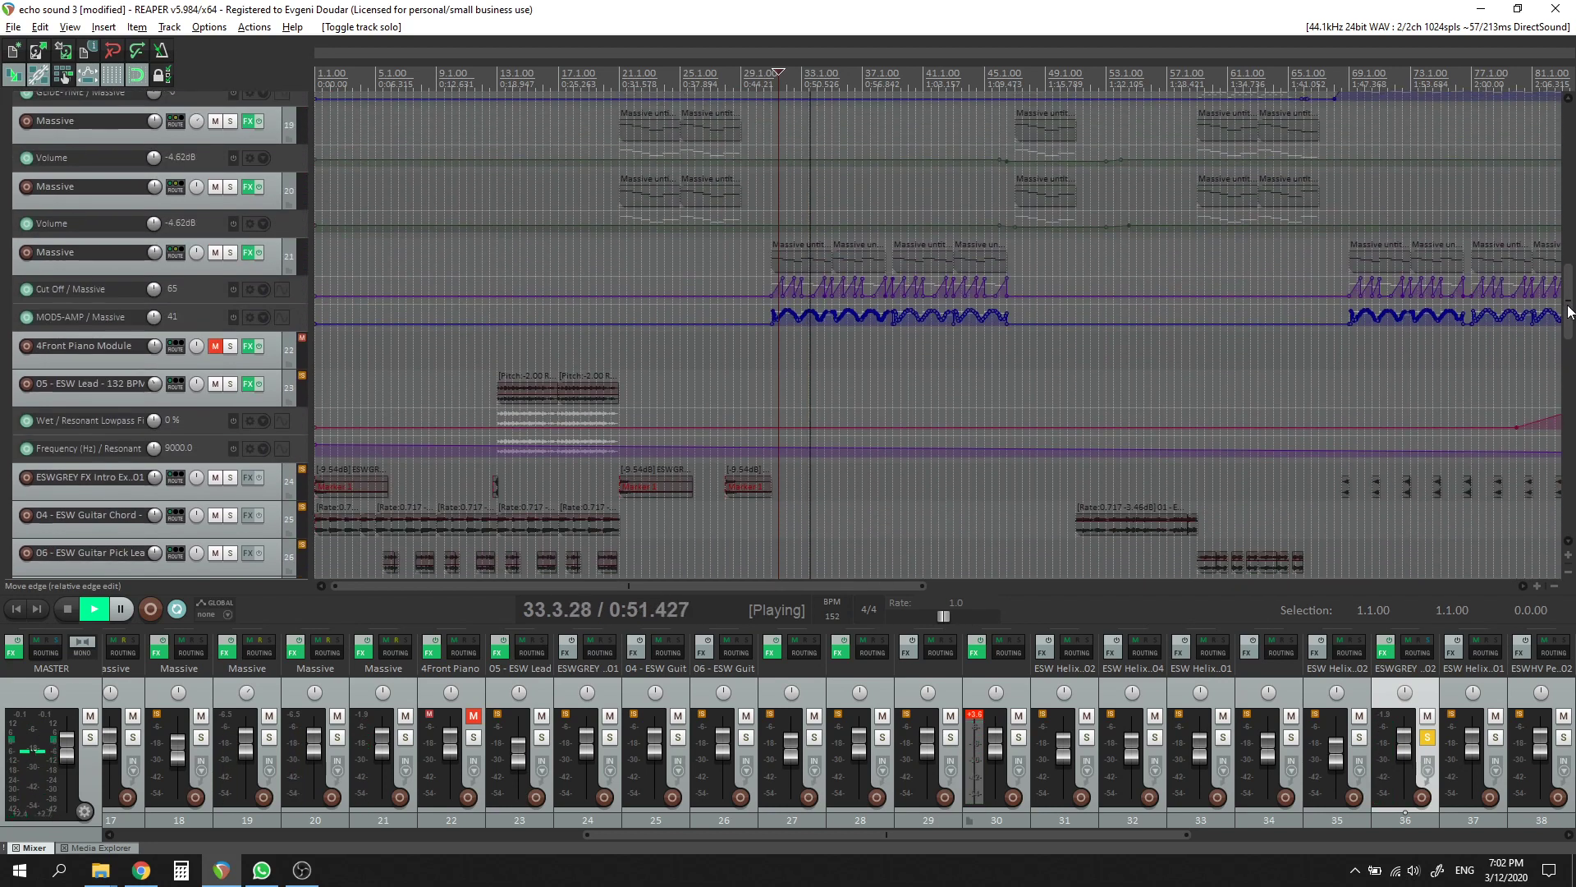
{"action": "left_click", "coordinate": [230, 252]}
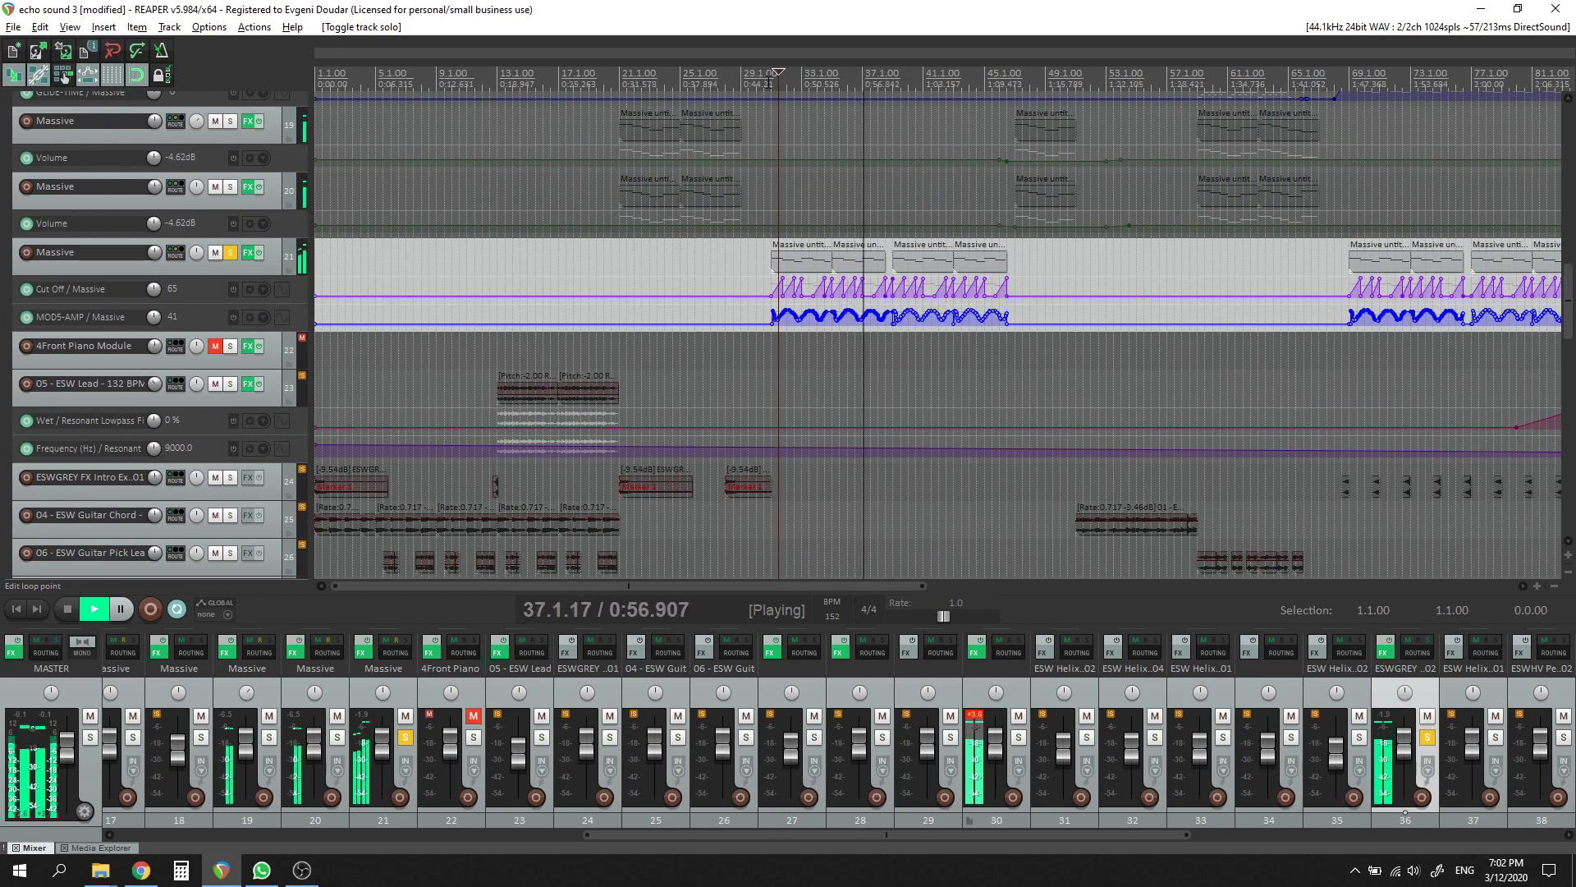
{"action": "left_click", "coordinate": [765, 74]}
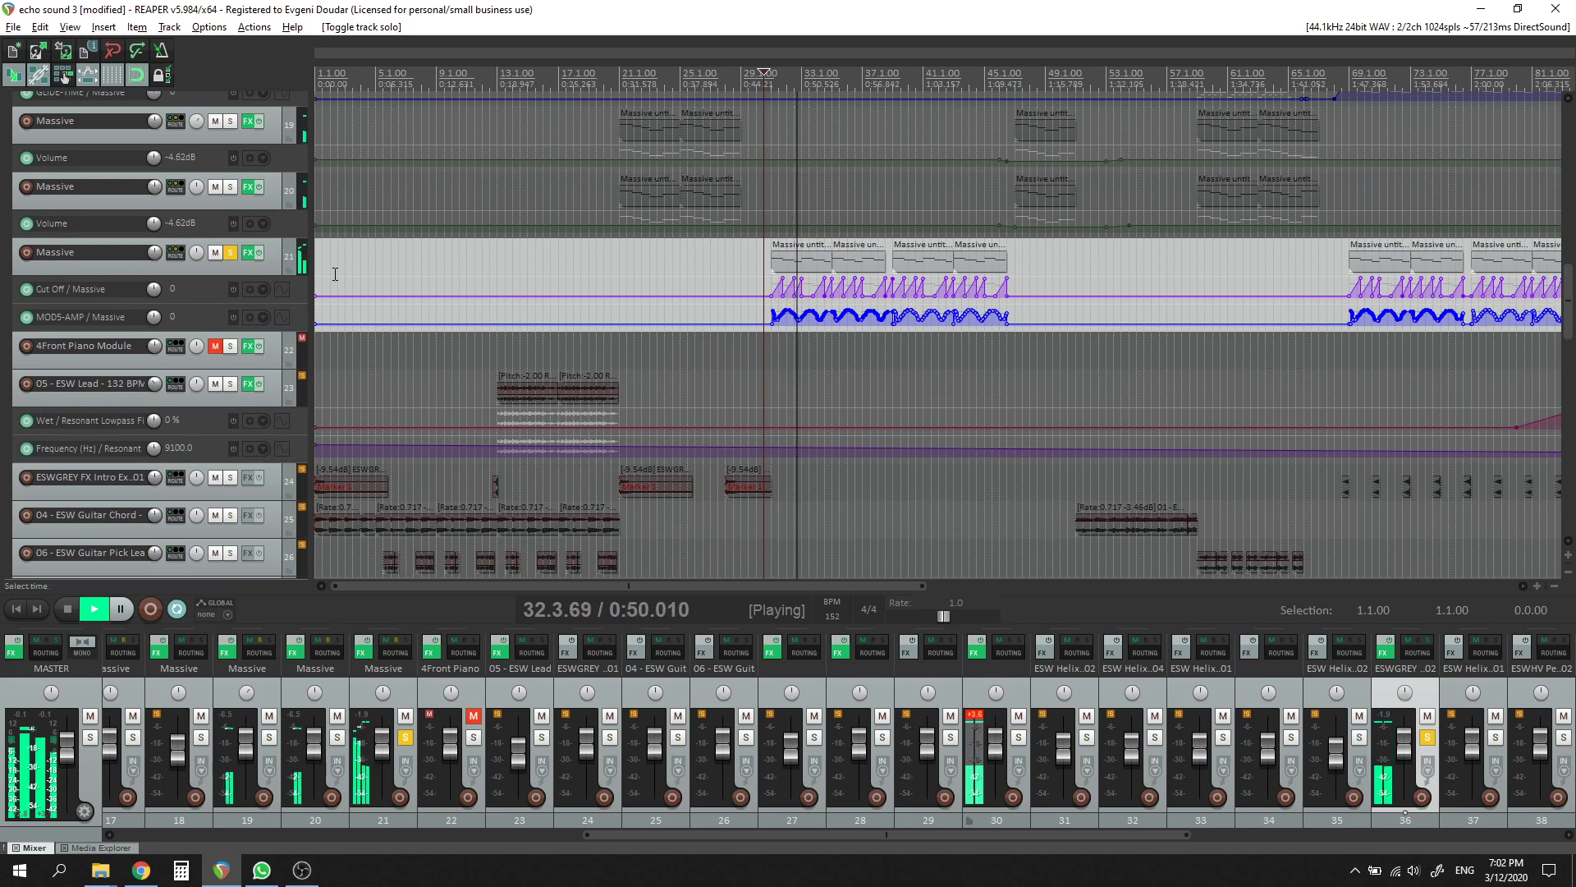
{"action": "left_click", "coordinate": [248, 253]}
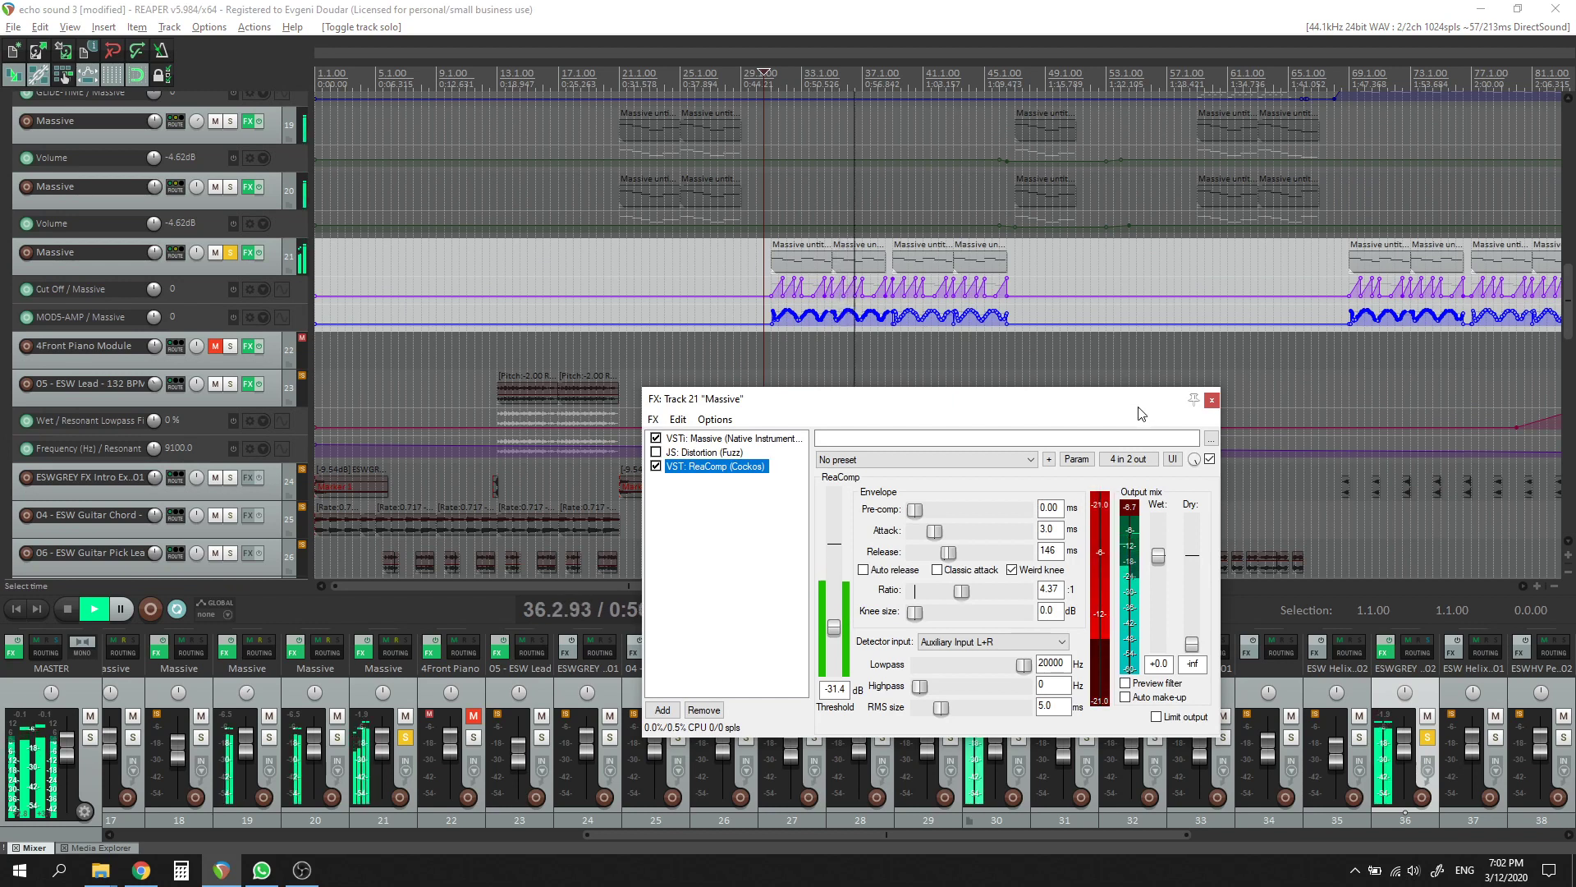
{"action": "left_click", "coordinate": [1213, 402]}
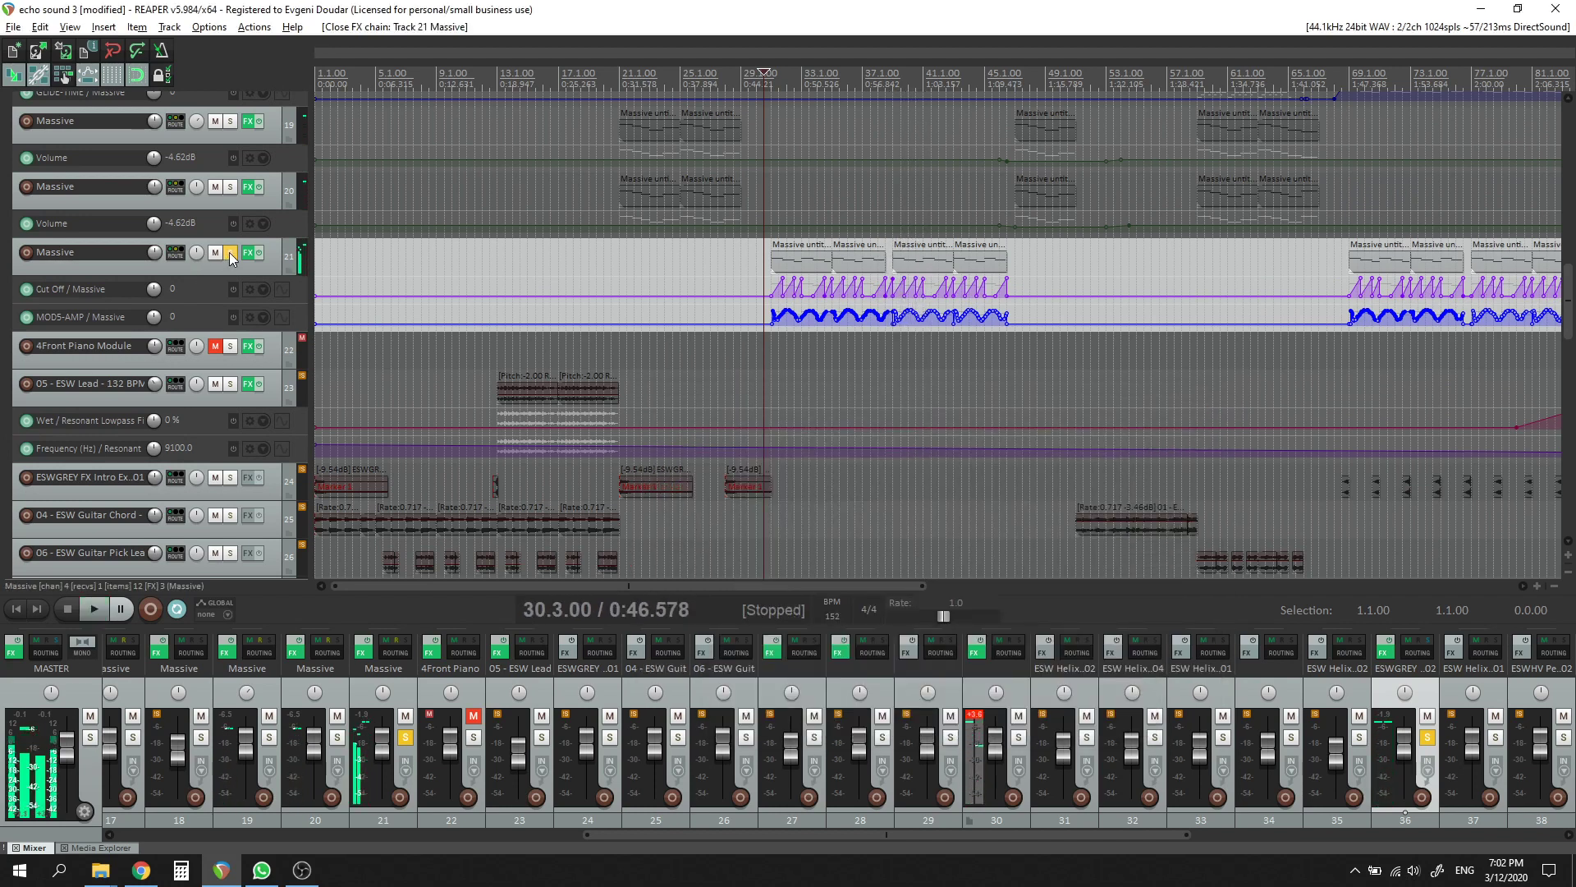
Step: Unsolo Massive track 21 and ESWGREY FX Breath 02, and play the full mix
{"action": "left_click", "coordinate": [231, 258]}
{"action": "left_click_drag", "start_coordinate": [1570, 294], "coordinate": [1551, 423]}
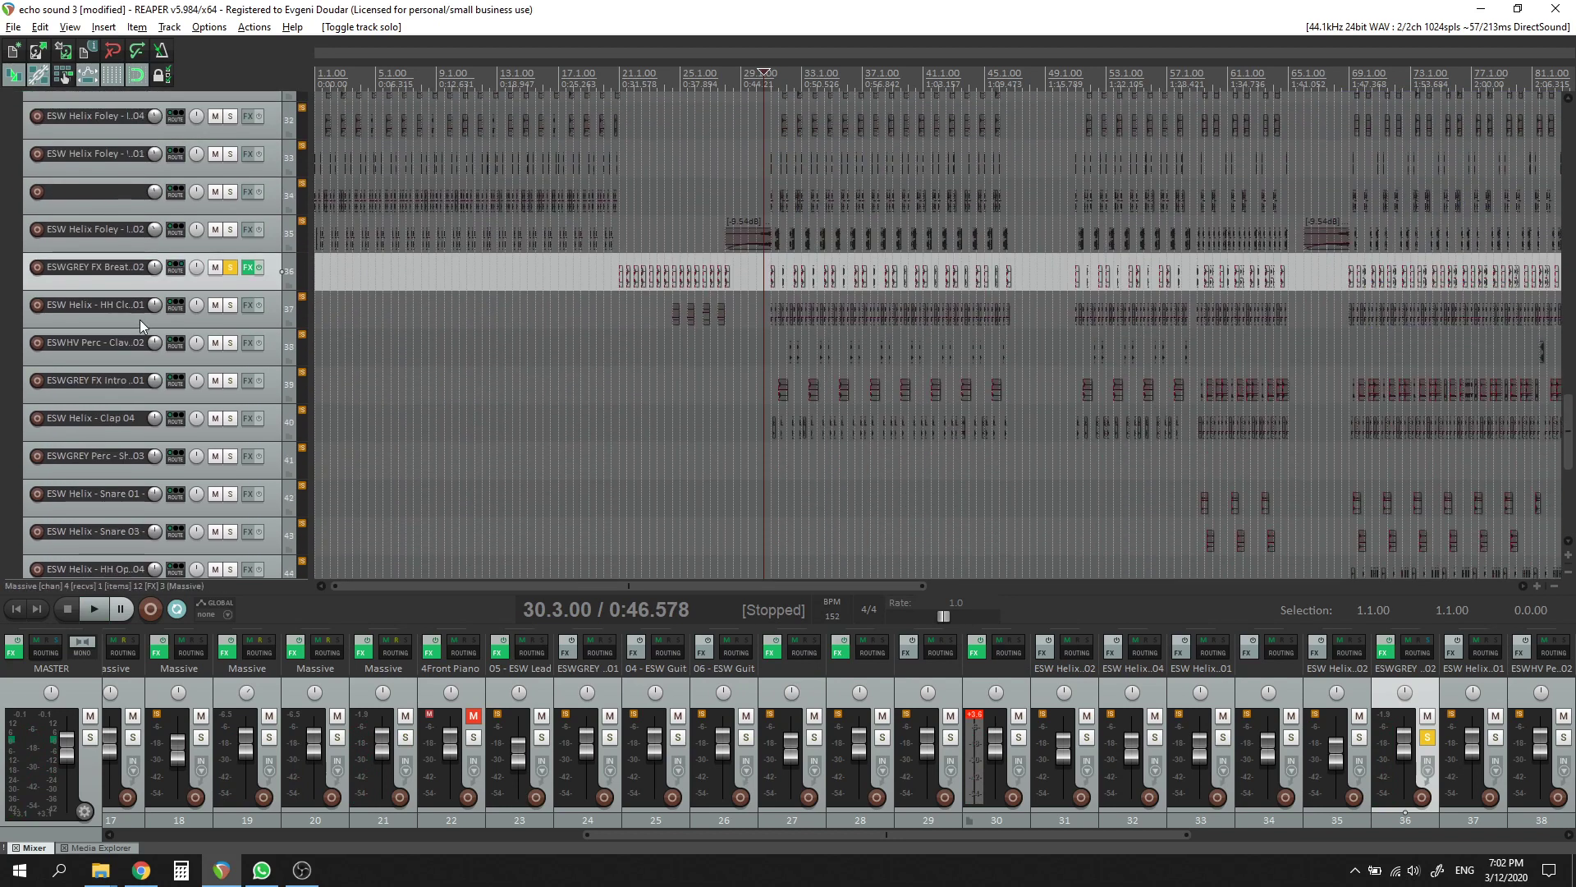
{"action": "left_click", "coordinate": [235, 268]}
{"action": "key", "text": "space"}
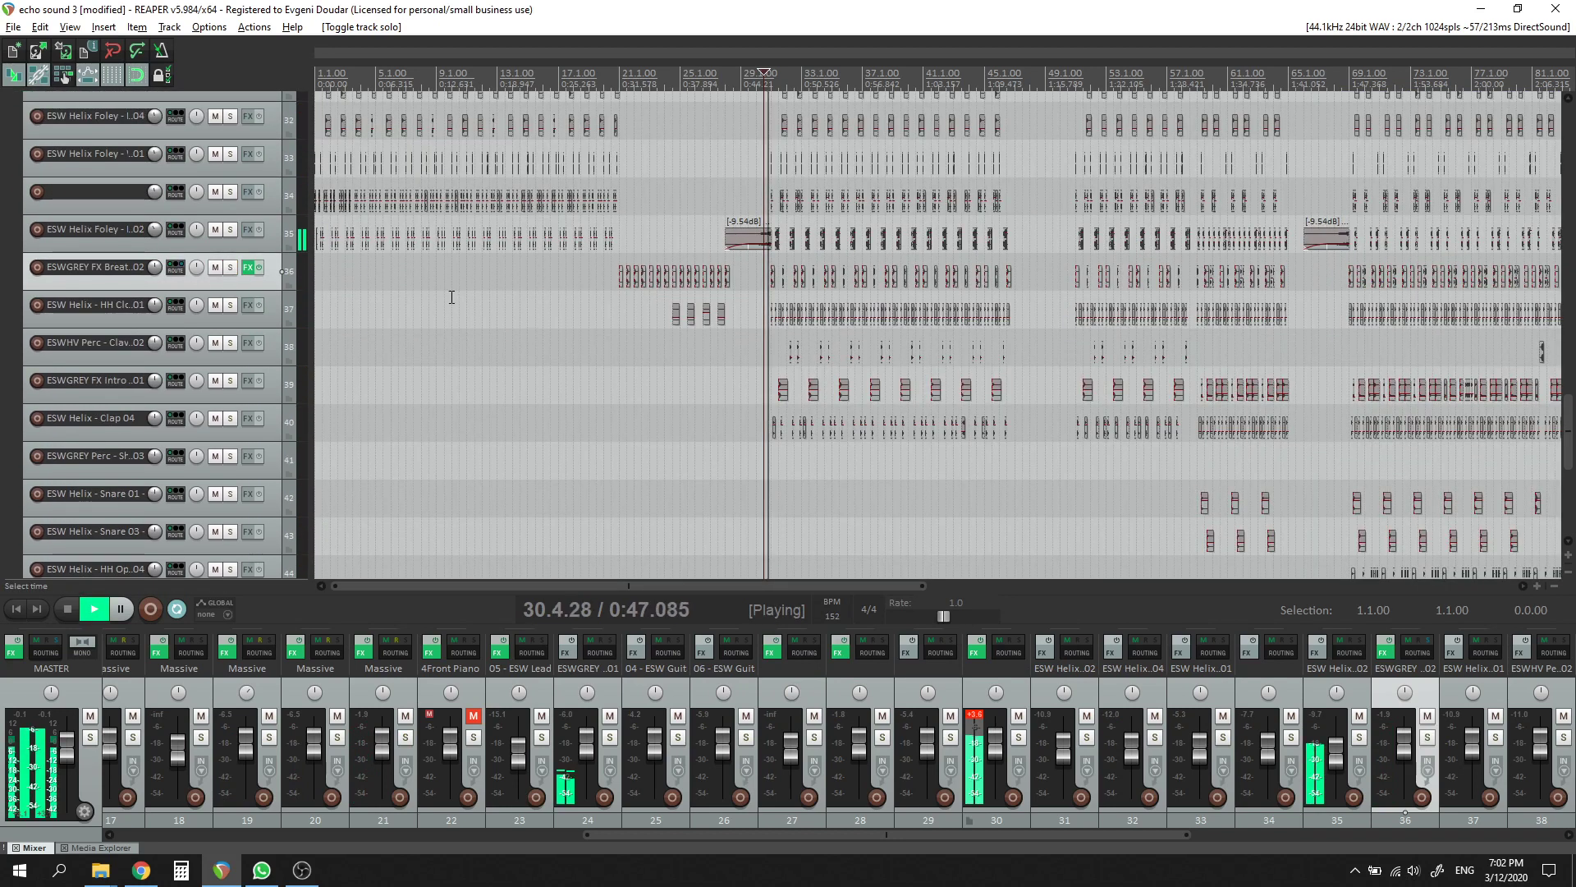
Step: Play the mix from around bar 47 and again from around bar 59 while examining ReaComp on Massive track 20
{"action": "scroll", "coordinate": [1570, 417], "scroll_direction": "up", "scroll_amount": 3}
{"action": "mouse_move", "coordinate": [1572, 412]}
{"action": "left_mouse_down"}
{"action": "mouse_move", "coordinate": [1573, 351]}
{"action": "mouse_move", "coordinate": [1574, 396]}
{"action": "left_mouse_up"}
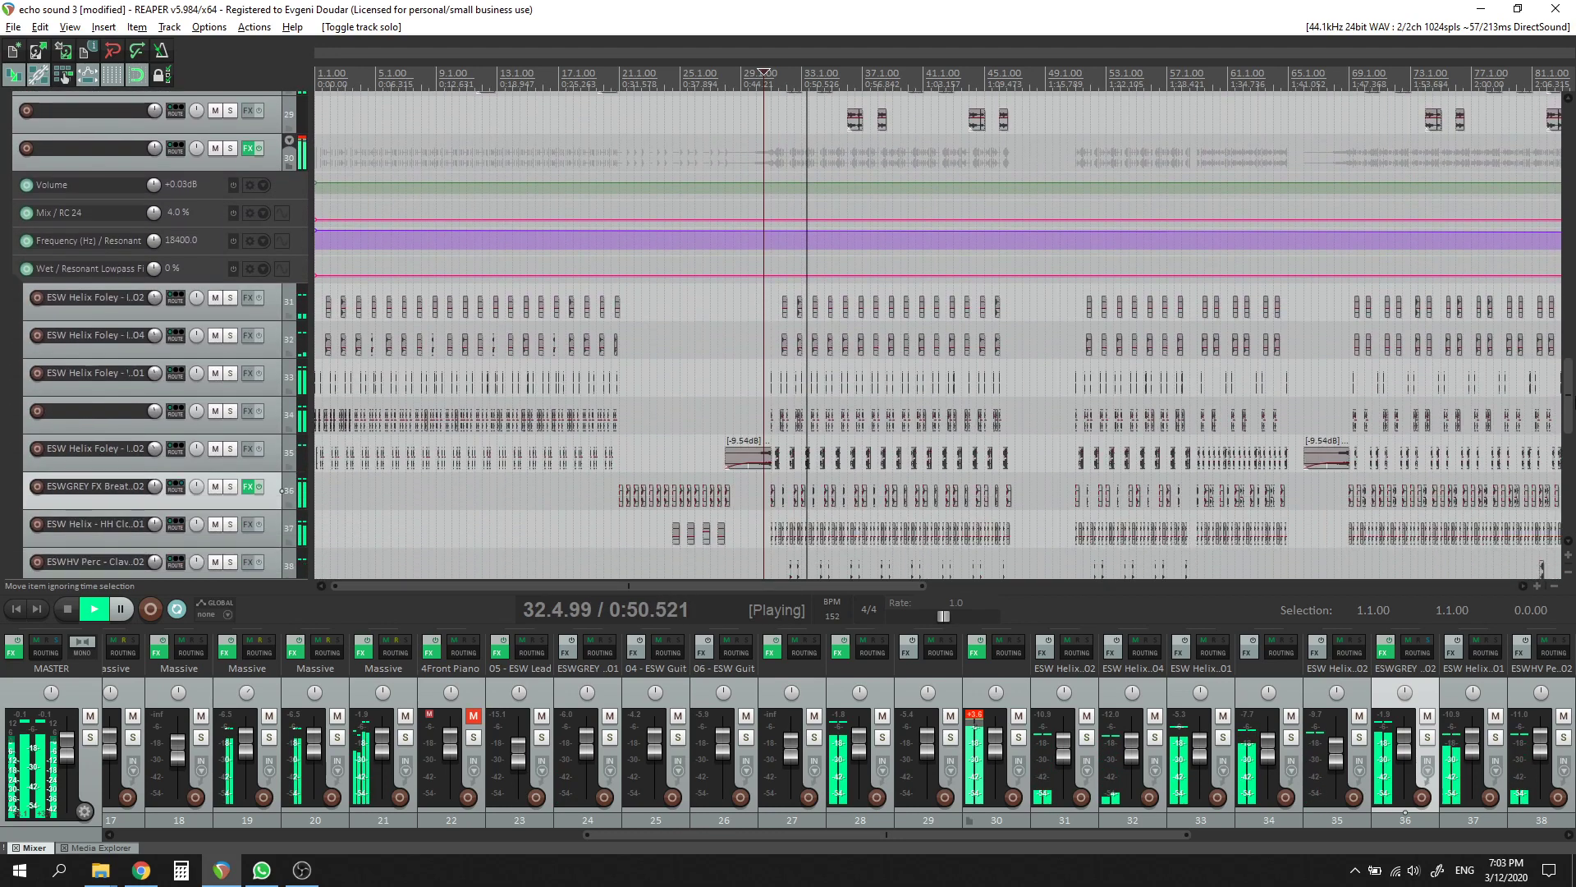
{"action": "scroll", "coordinate": [1570, 417], "scroll_direction": "up", "scroll_amount": 8}
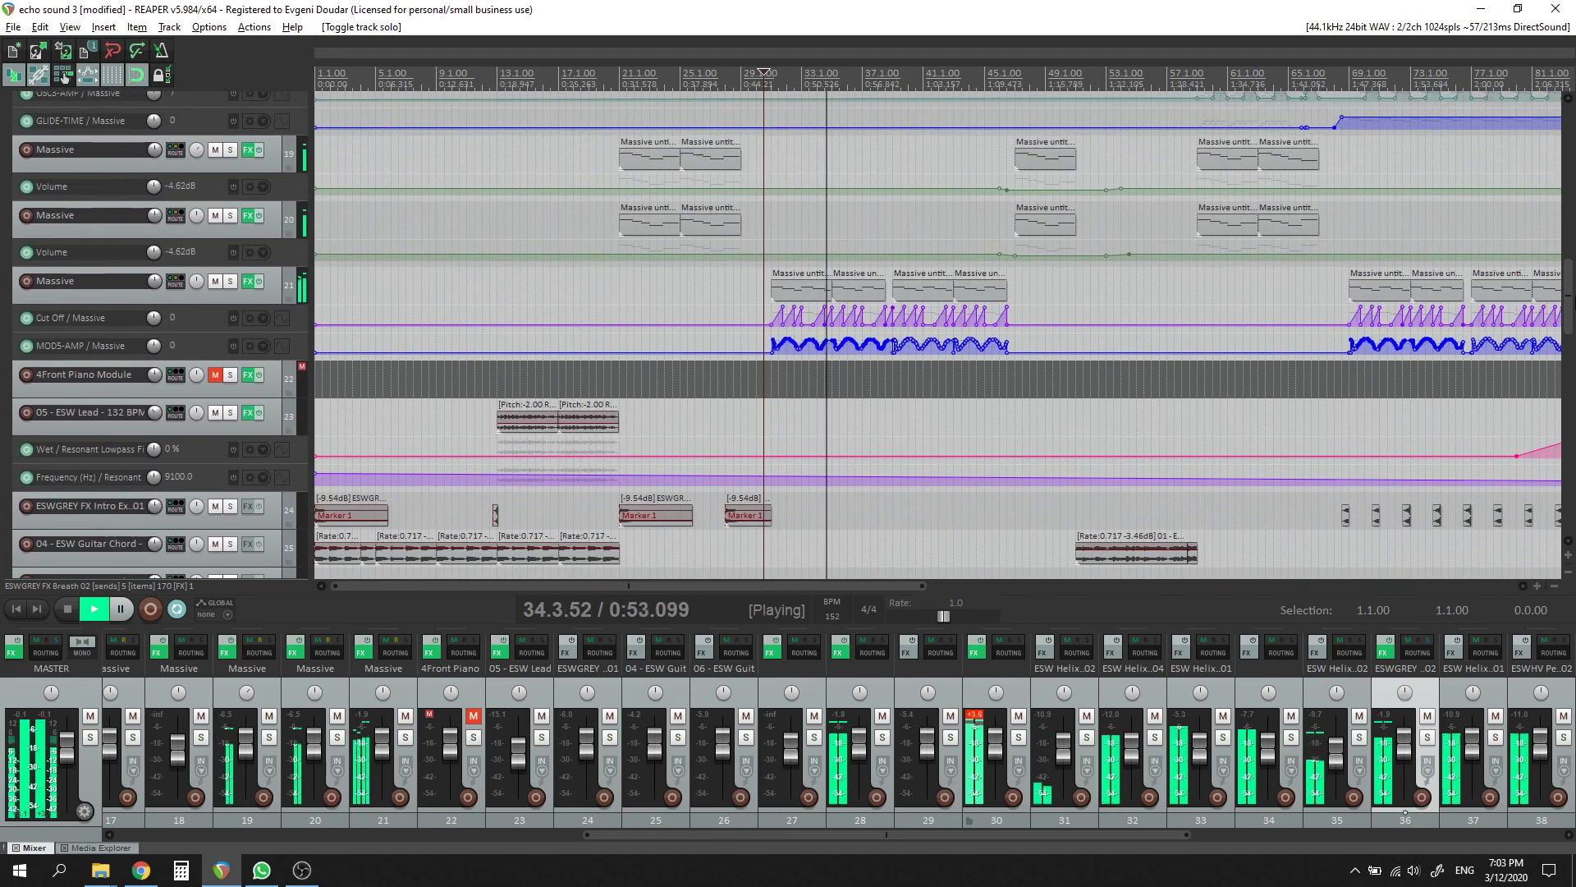
{"action": "left_click", "coordinate": [1020, 427]}
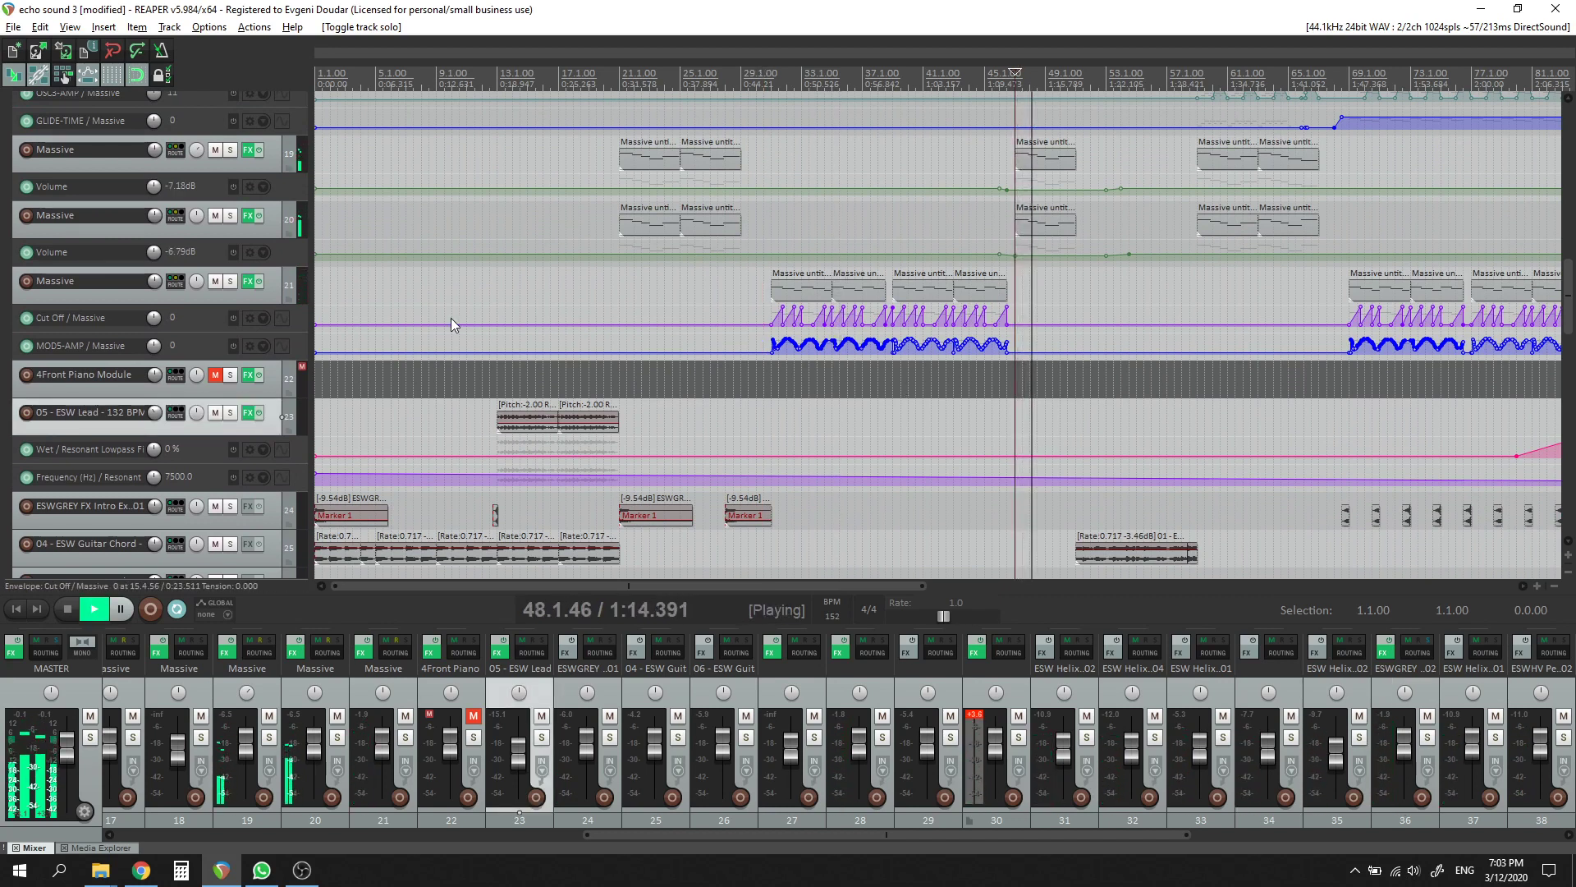
{"action": "left_click", "coordinate": [248, 220]}
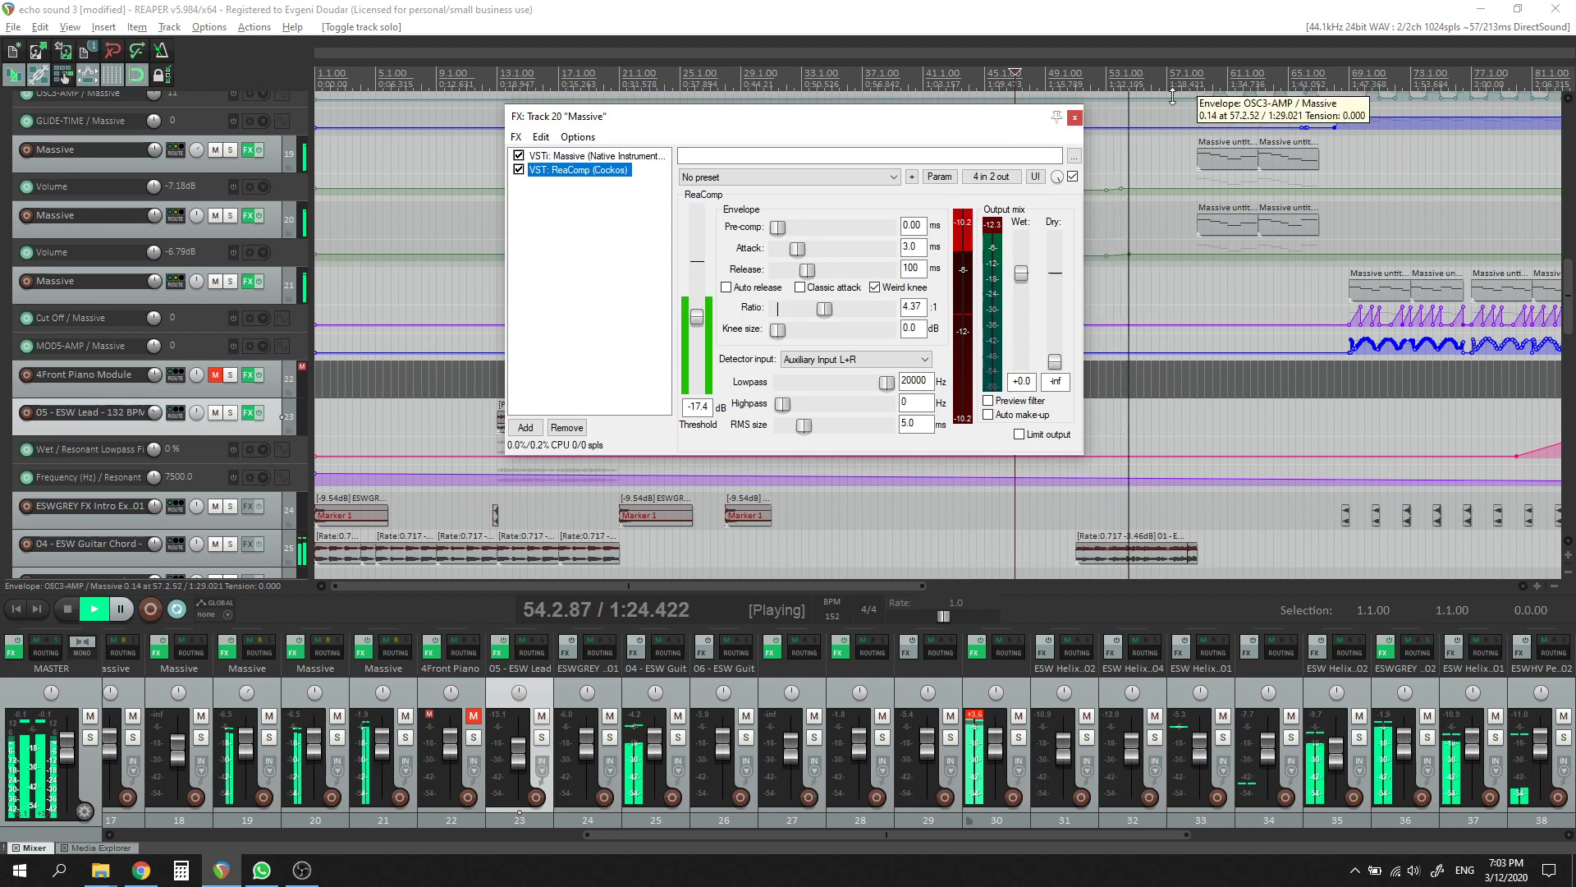
{"action": "left_click", "coordinate": [1196, 83]}
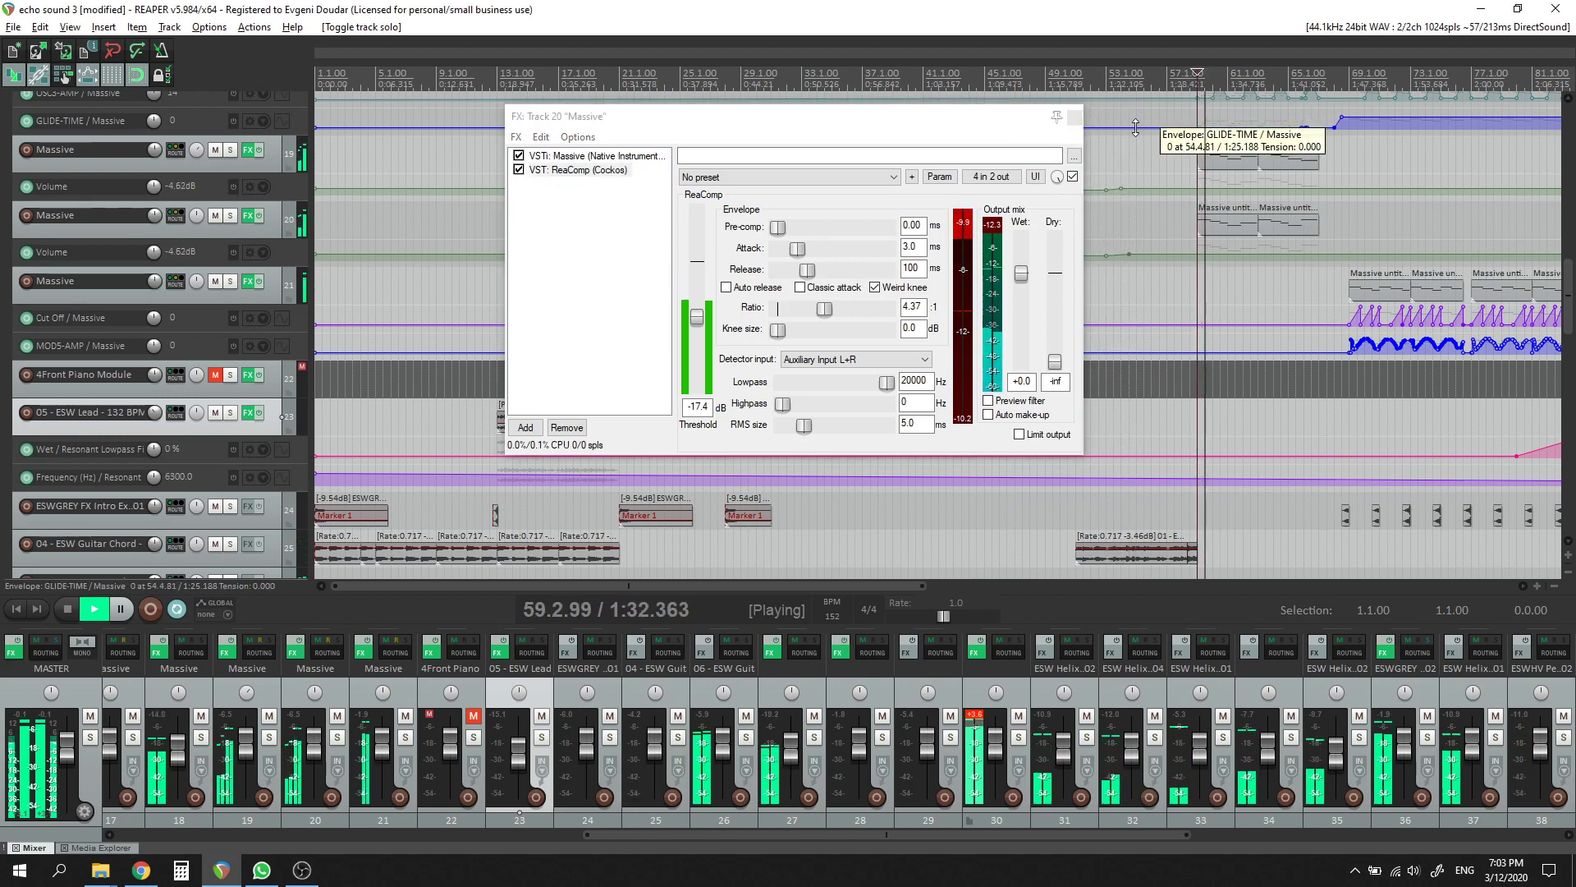
{"action": "left_click", "coordinate": [1074, 117]}
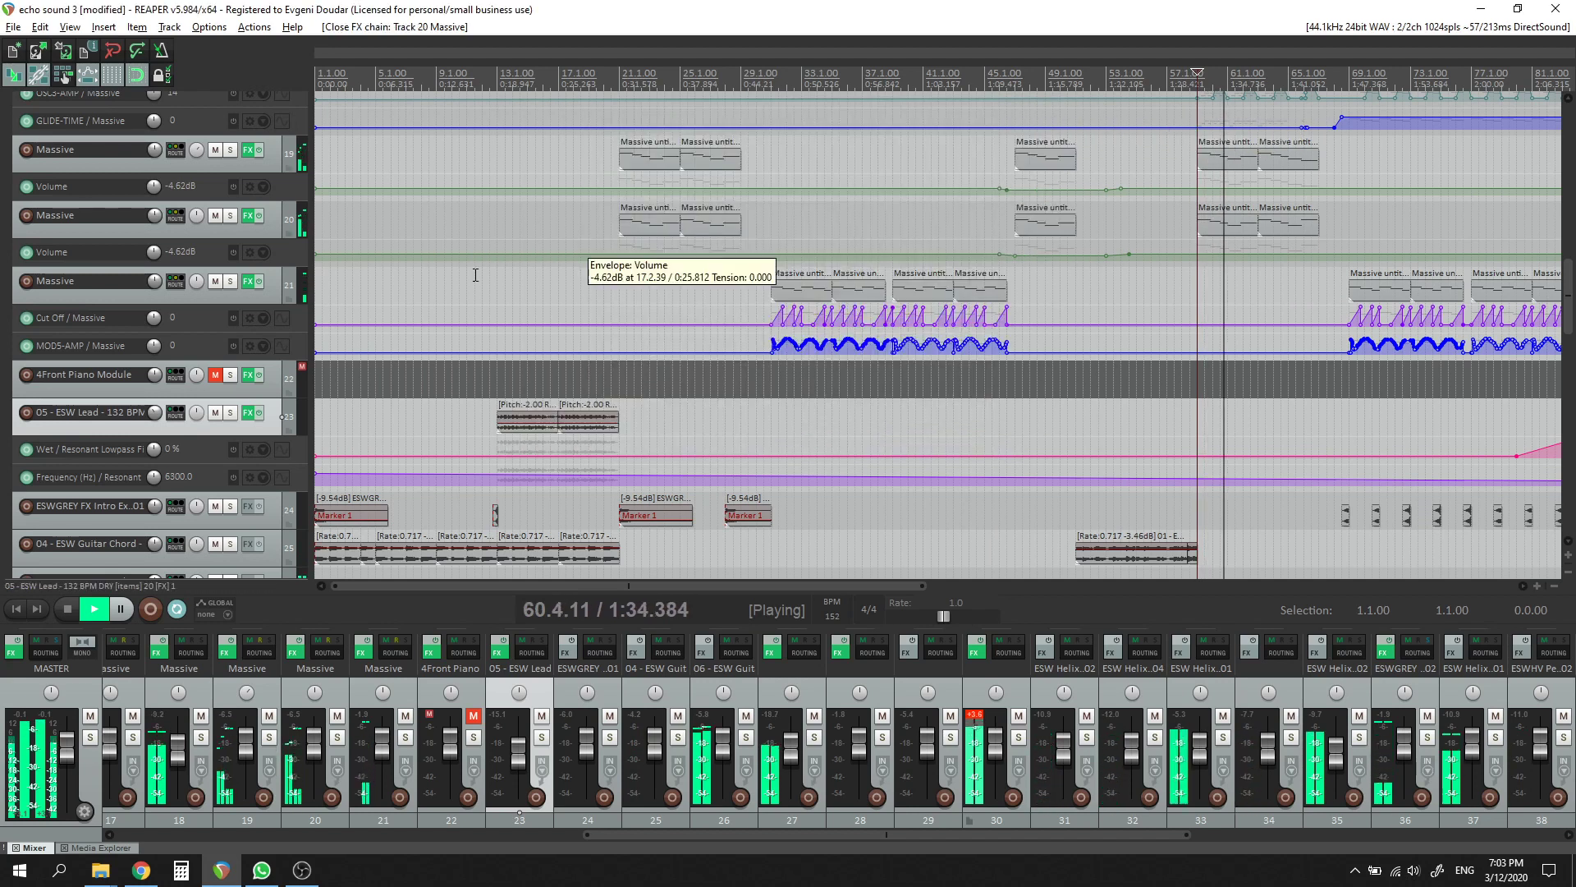
Step: Solo Massive track 20
{"action": "left_click", "coordinate": [230, 217]}
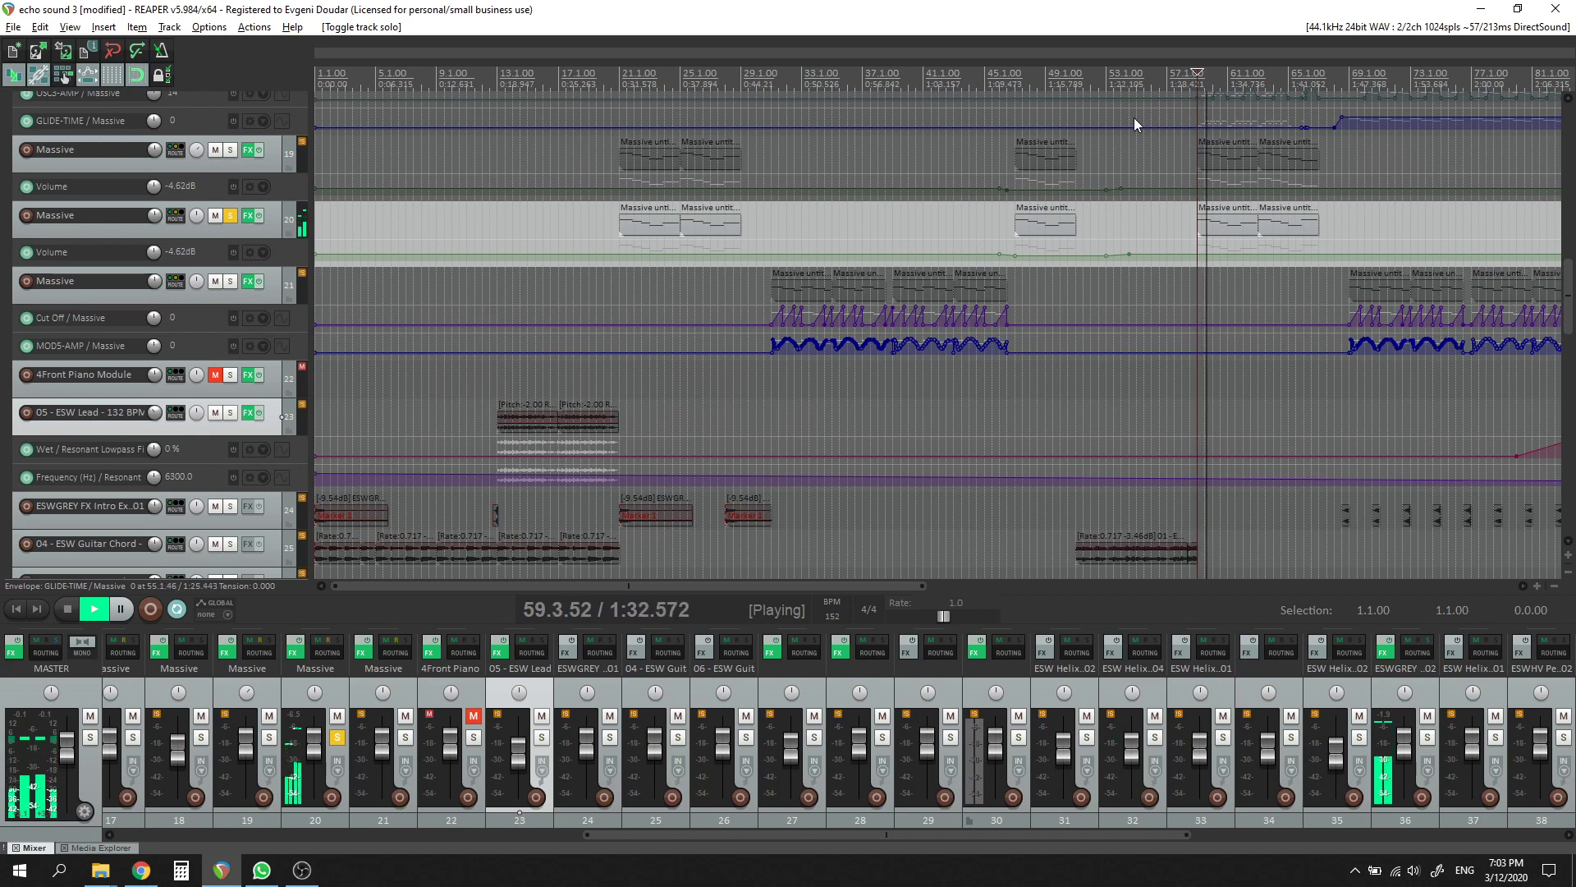
Step: Check ReaComp and the ESWGREY FX Breath 02 receive on Massive track 20, and unsolo the track
{"action": "left_click", "coordinate": [249, 216]}
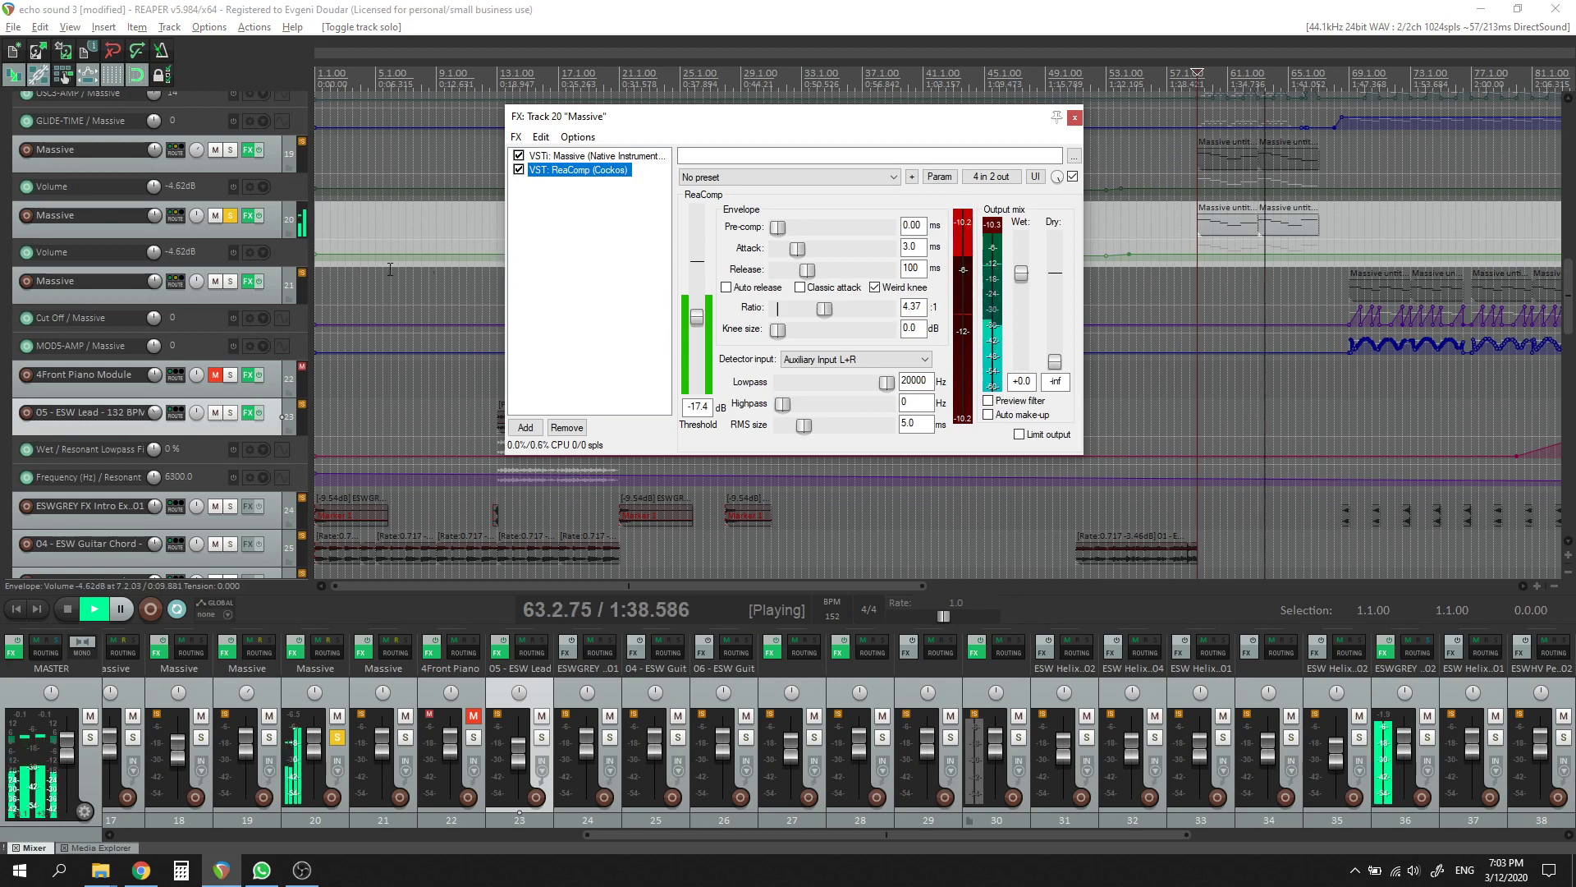
{"action": "left_click", "coordinate": [175, 218]}
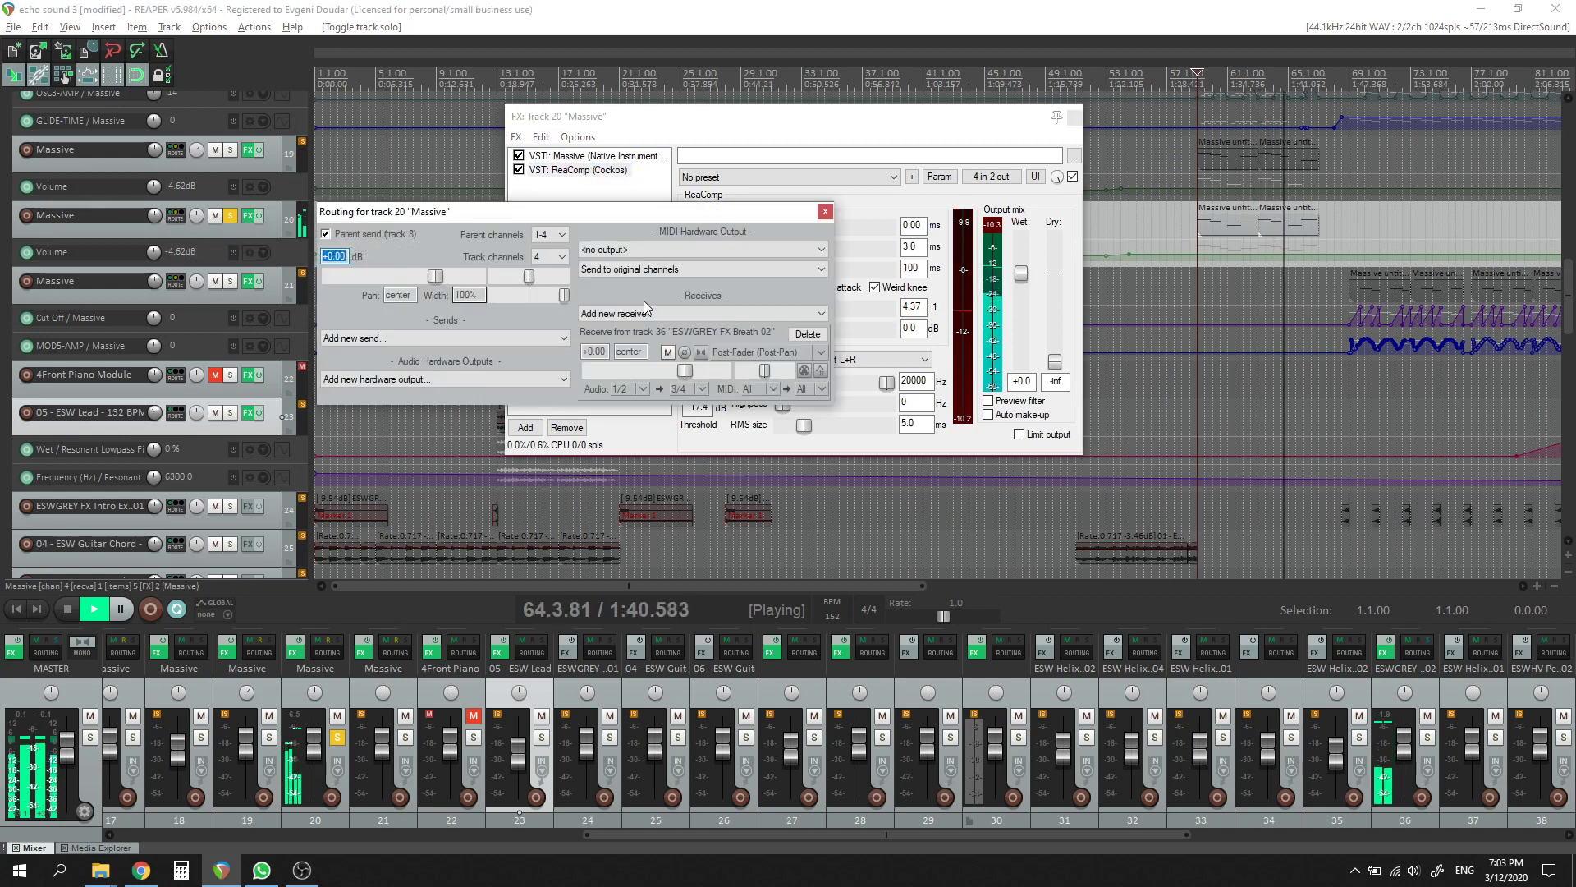
{"action": "left_click", "coordinate": [825, 212]}
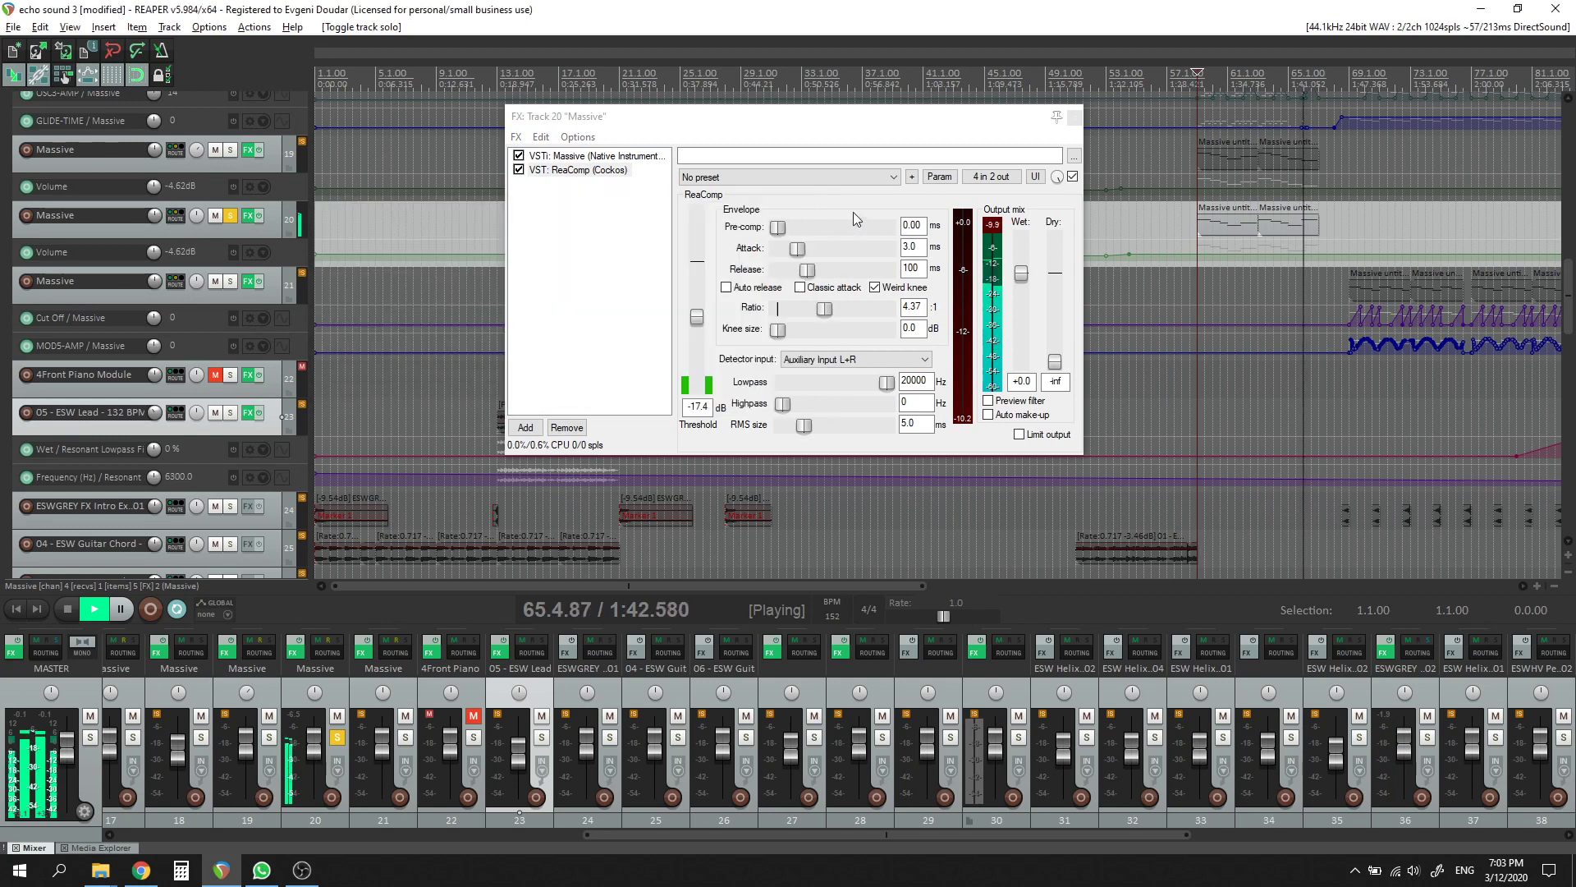
{"action": "left_click", "coordinate": [1075, 120]}
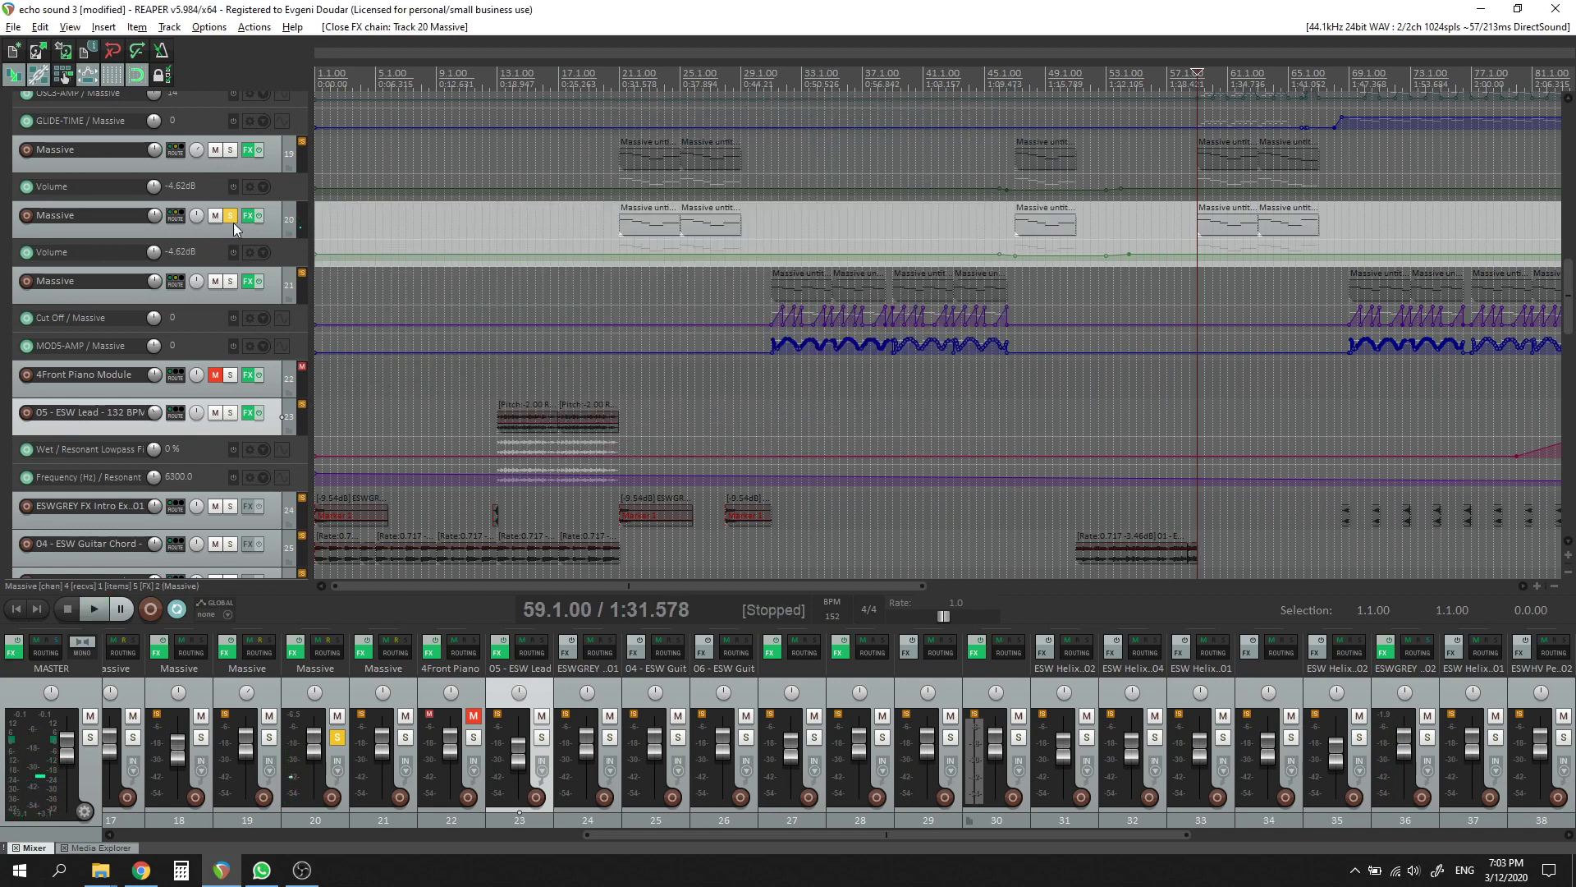
{"action": "left_click", "coordinate": [230, 218]}
Step: Play from bar 71 with Massive track 18 soloed and inspect its effects chain
{"action": "scroll", "coordinate": [920, 252], "scroll_direction": "down", "scroll_amount": 3}
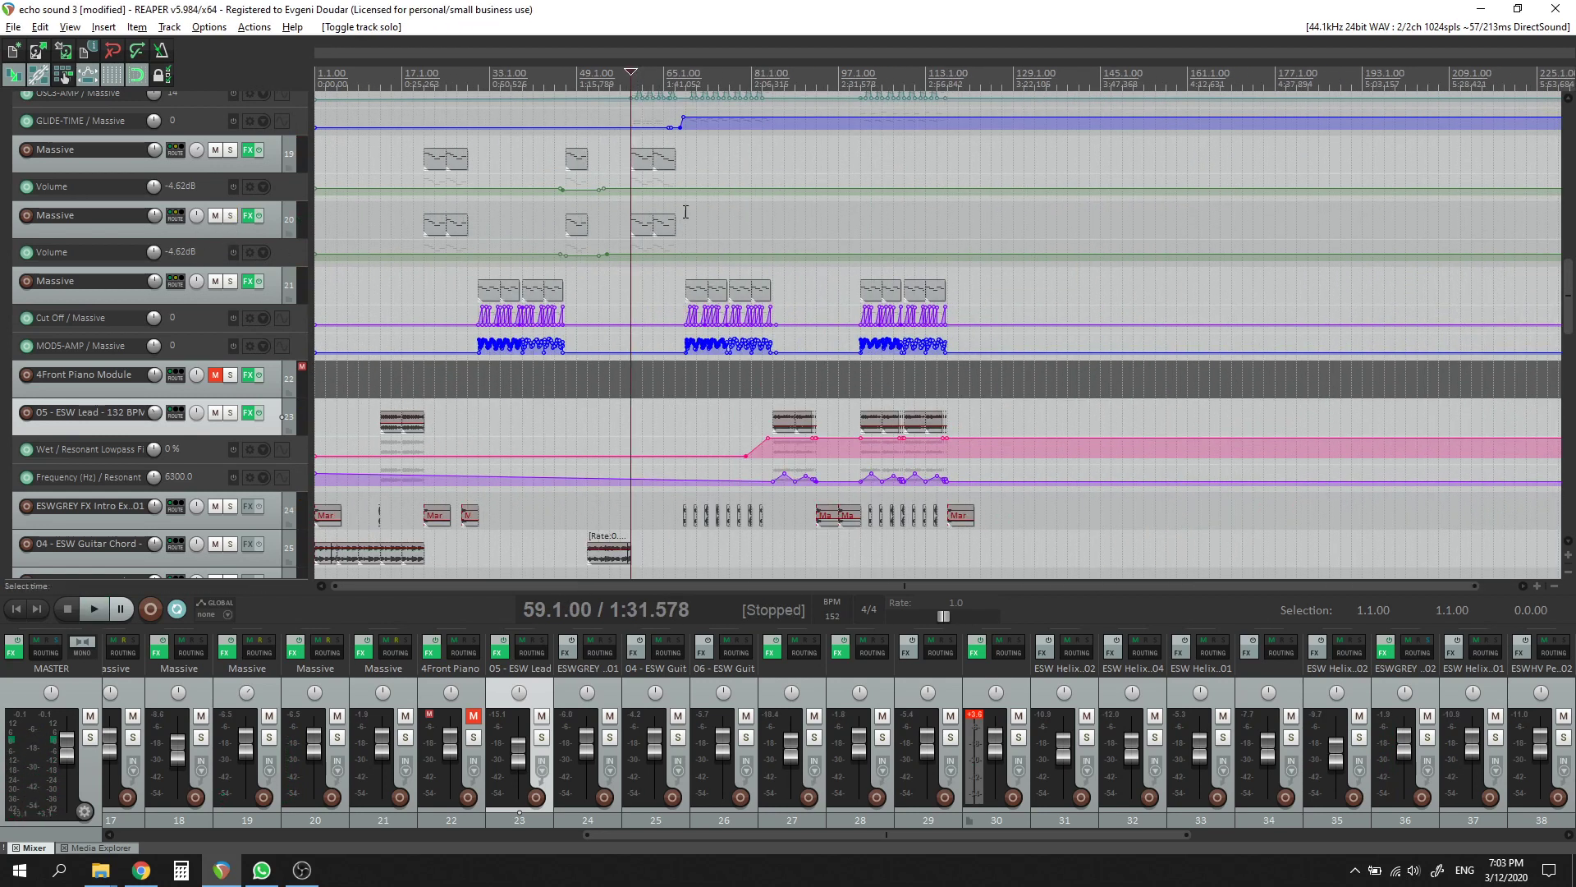
{"action": "left_click_drag", "start_coordinate": [1571, 318], "coordinate": [1571, 271]}
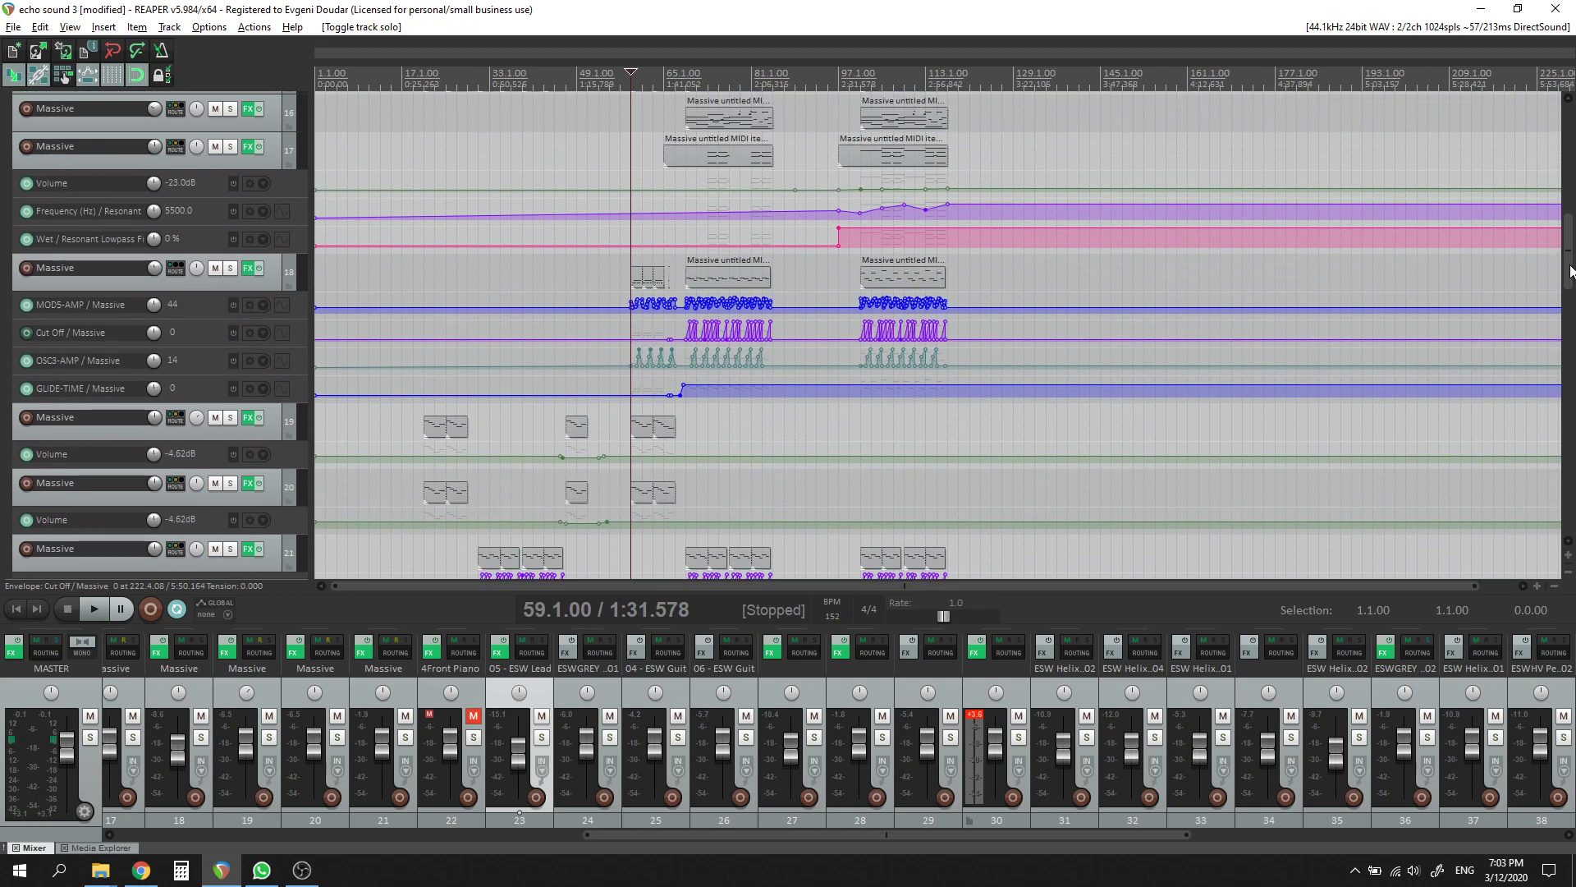
{"action": "left_click", "coordinate": [696, 281]}
{"action": "key", "text": "space"}
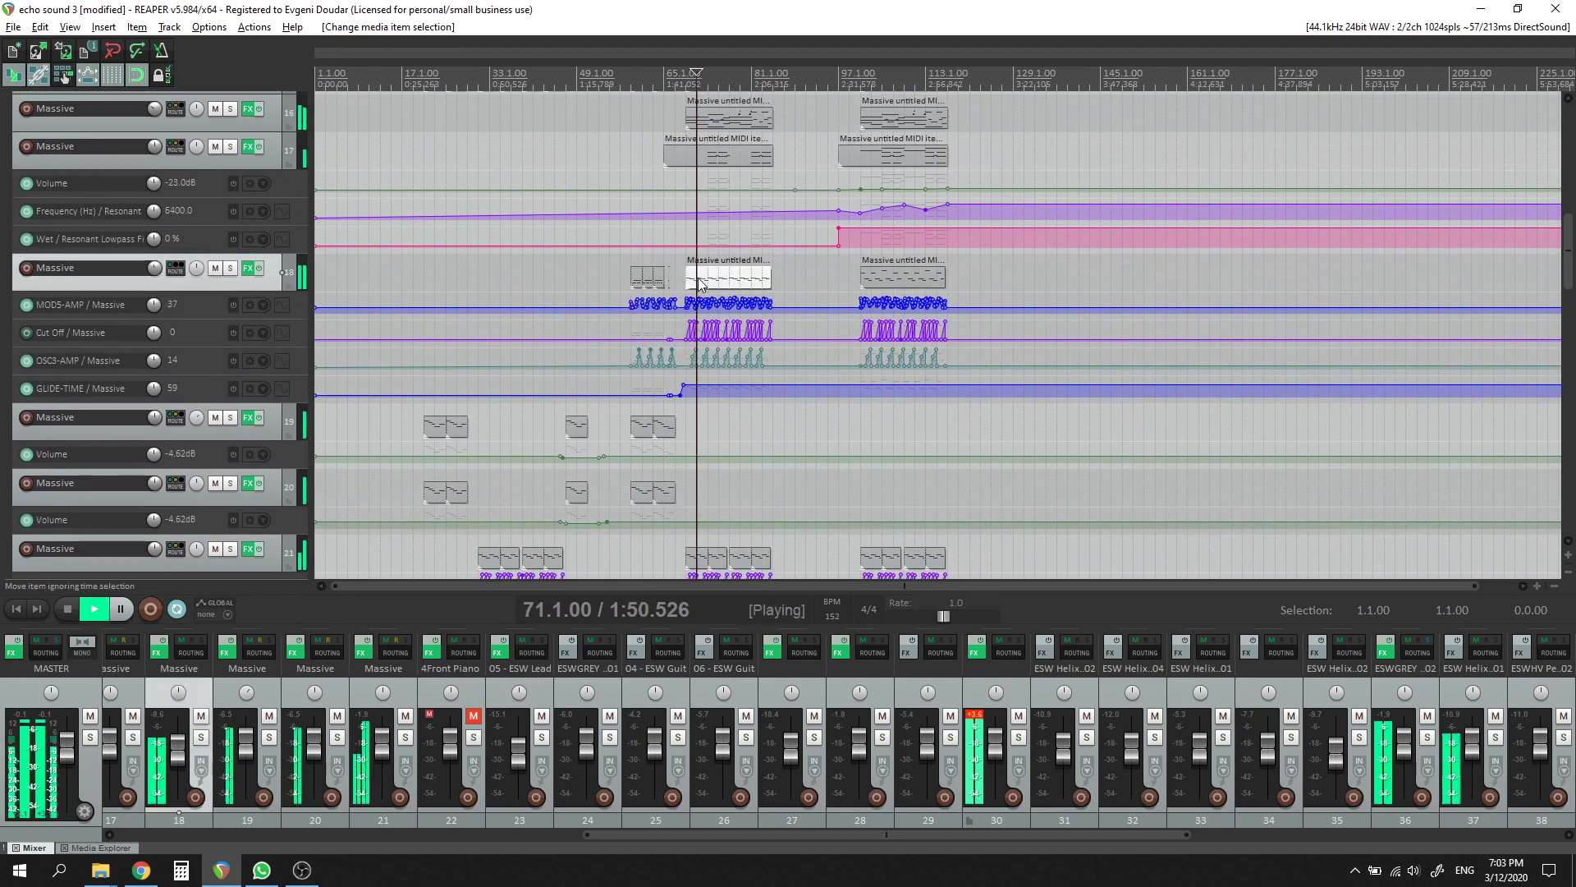
{"action": "left_click", "coordinate": [232, 268]}
{"action": "left_click", "coordinate": [247, 268]}
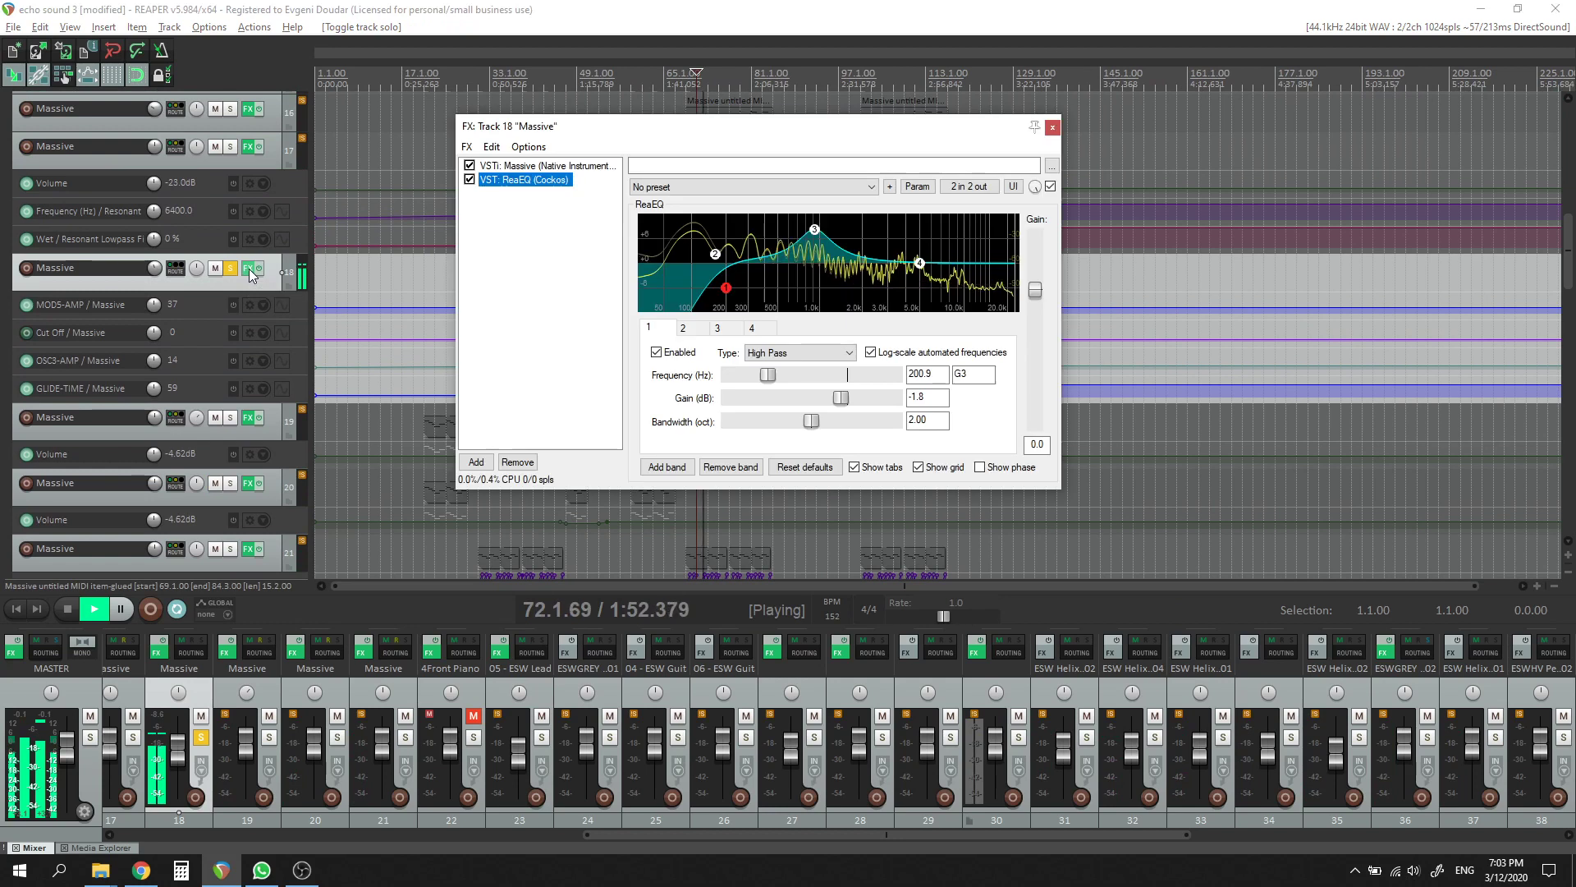
{"action": "key", "text": "Up"}
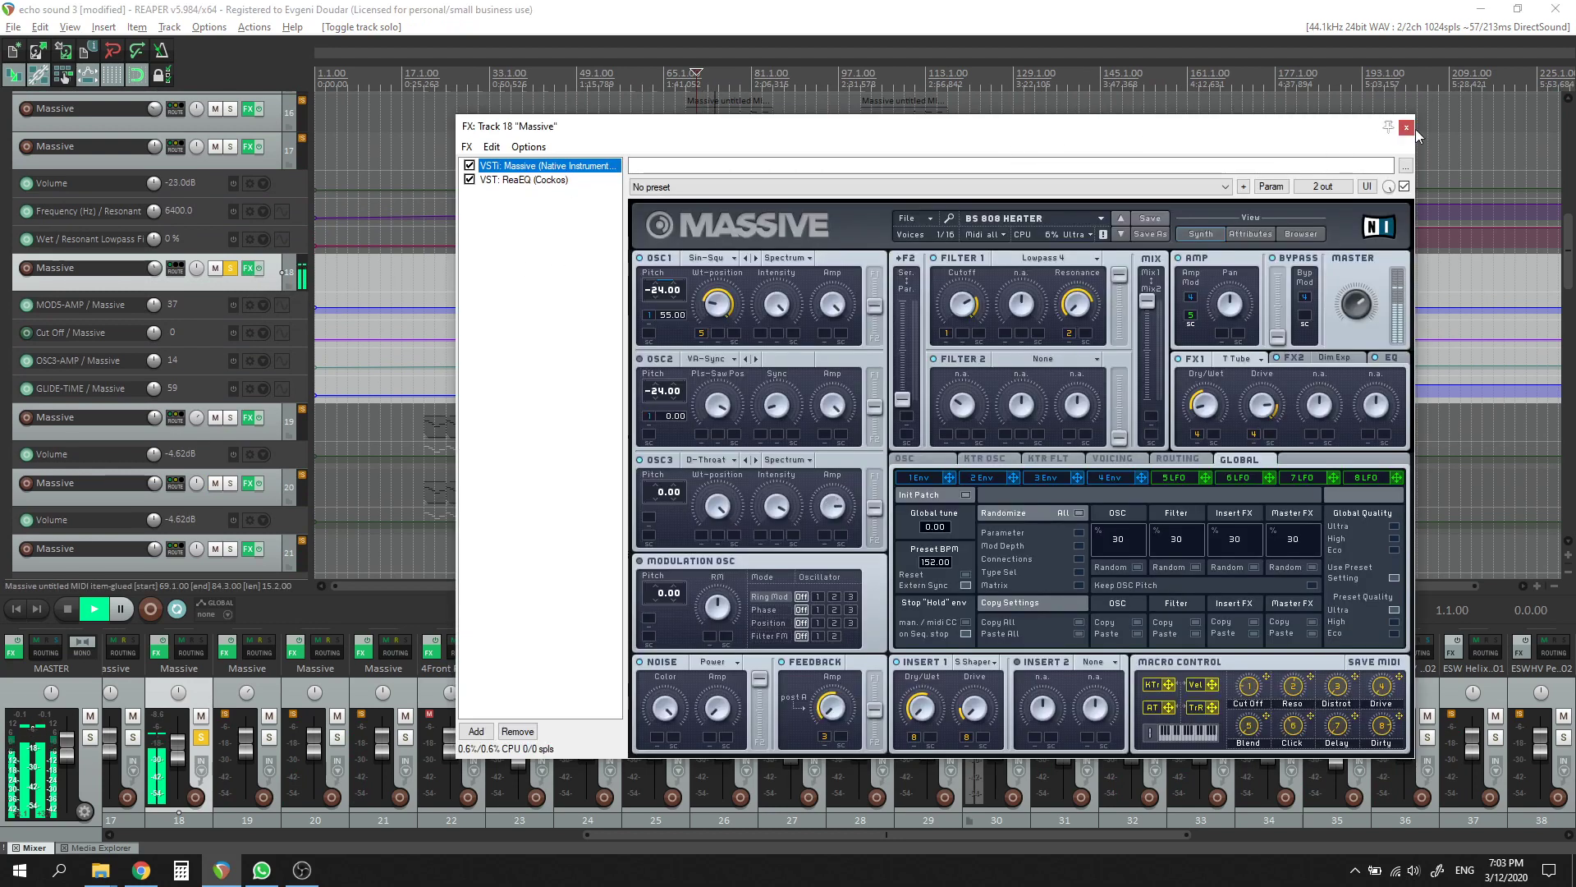
{"action": "left_click", "coordinate": [1407, 127]}
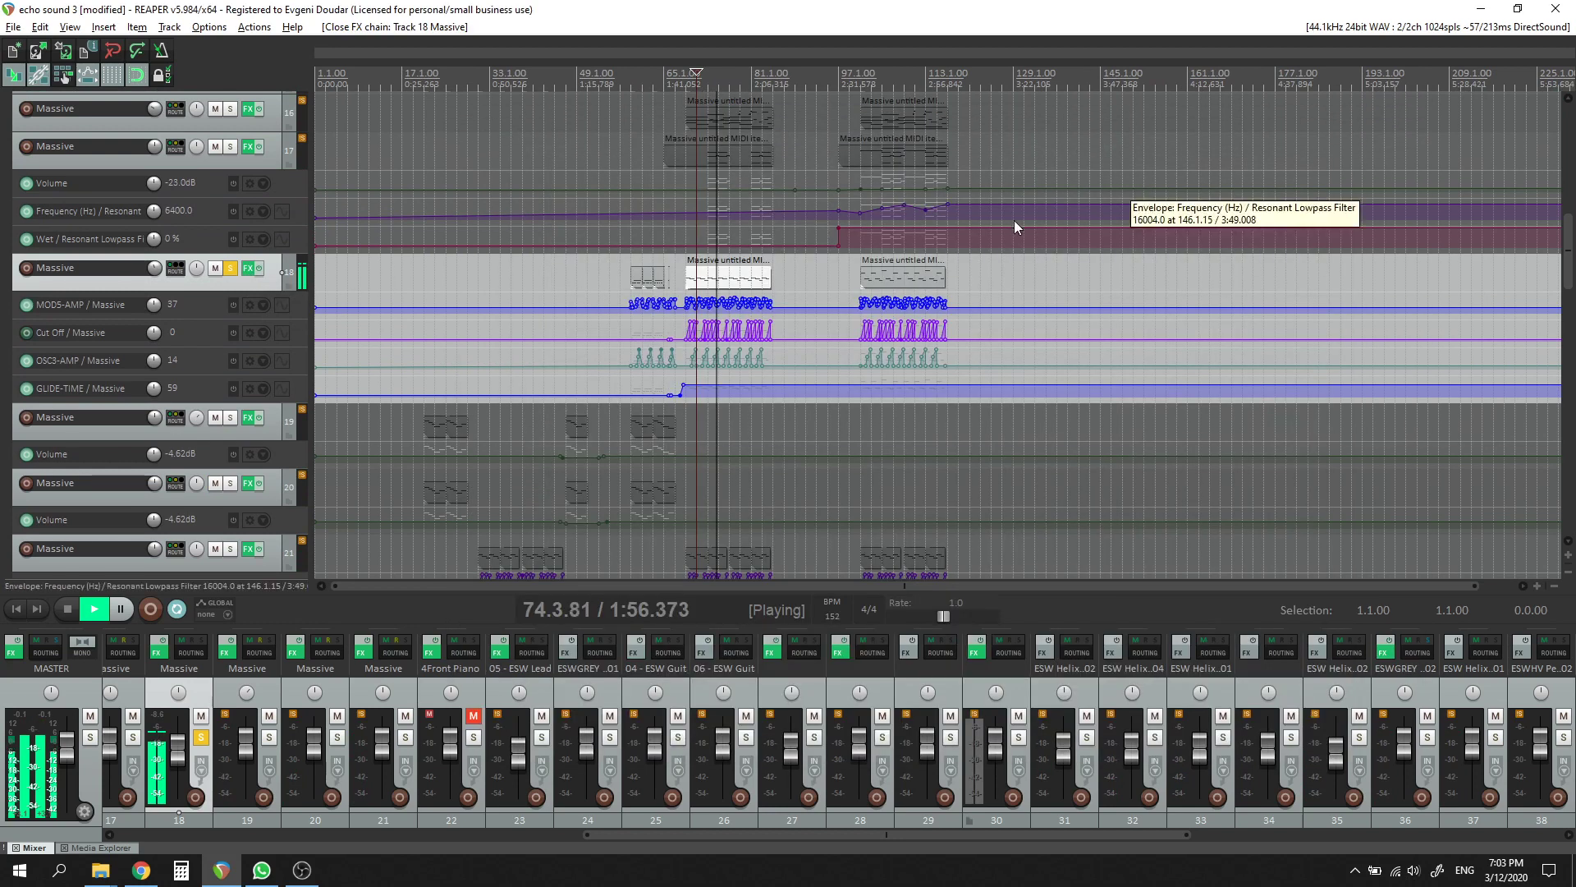
Step: Solo Massive track 17 instead, play it from bar 73 and examine its ReaComp settings
{"action": "scroll", "coordinate": [258, 294], "scroll_direction": "up", "scroll_amount": 1}
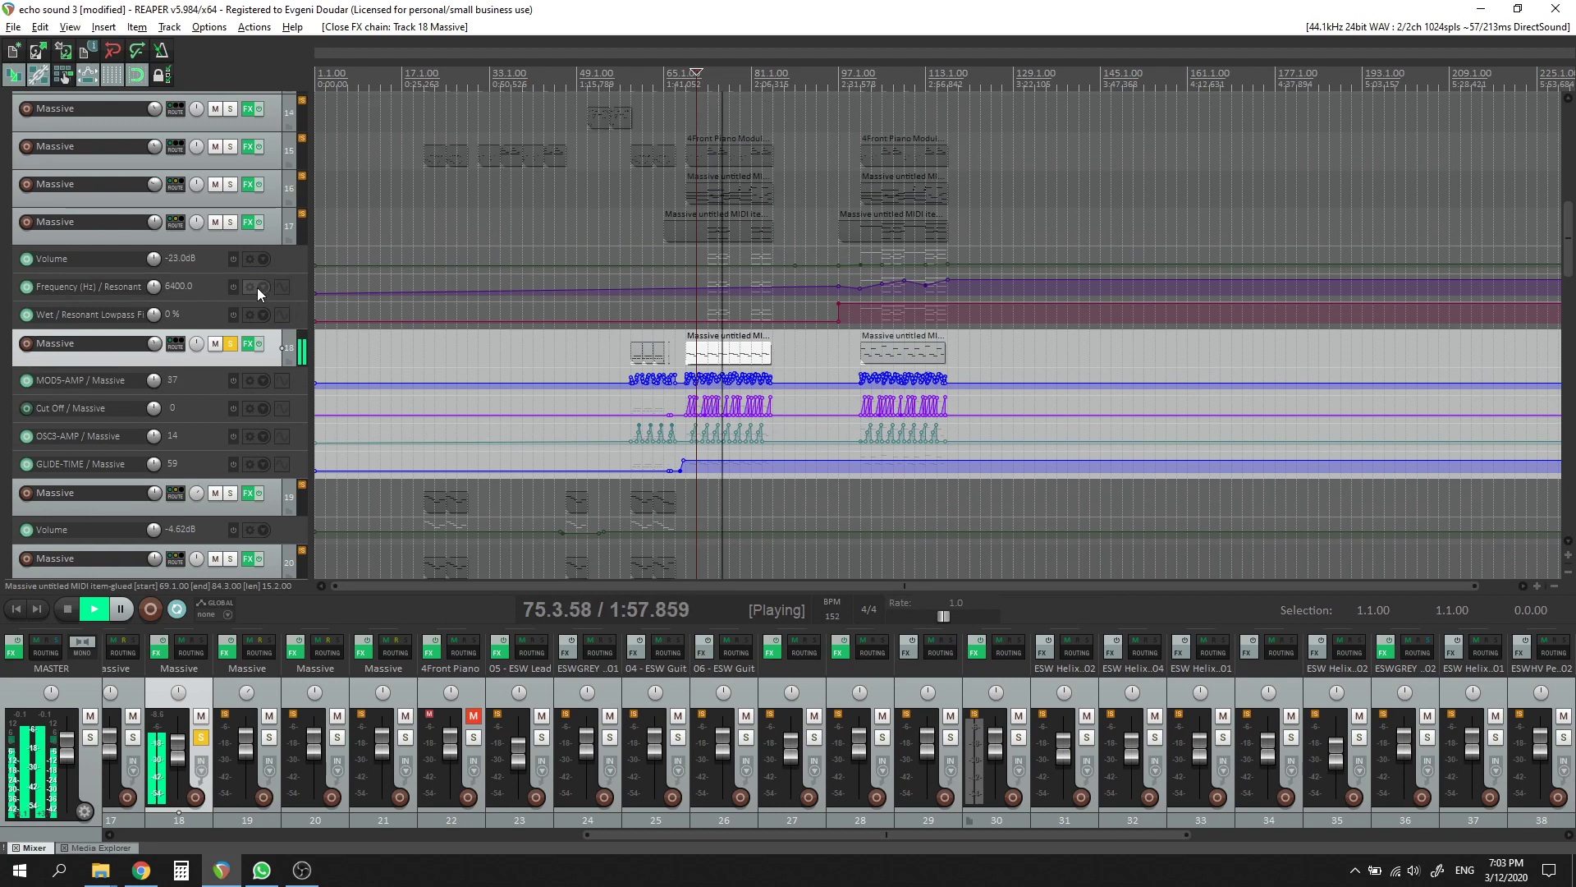
{"action": "left_click", "coordinate": [231, 222]}
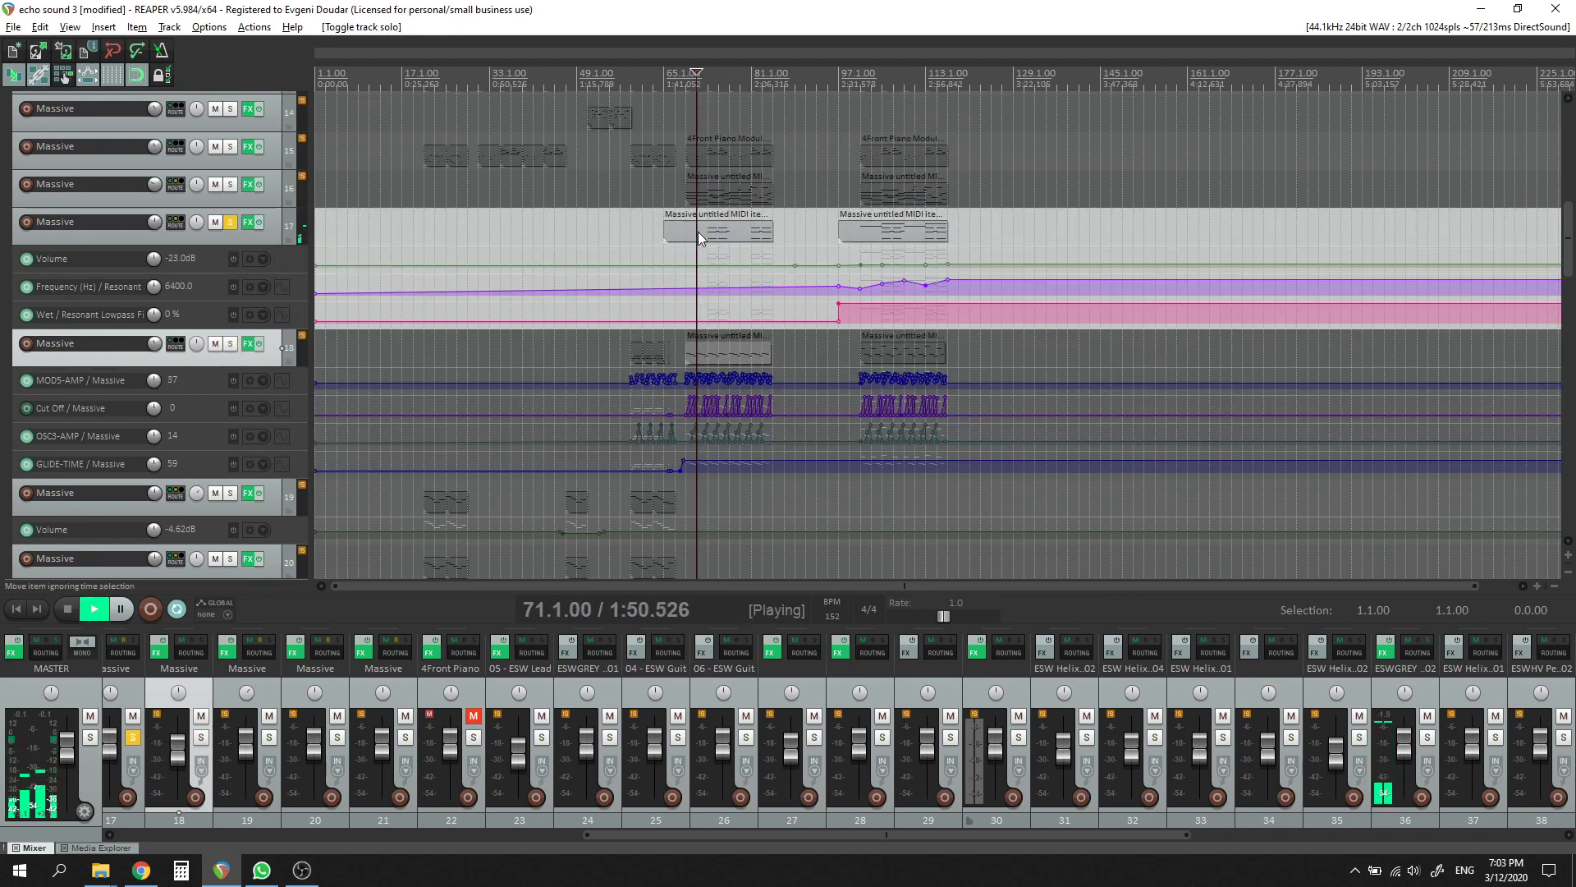
{"action": "left_click", "coordinate": [702, 230]}
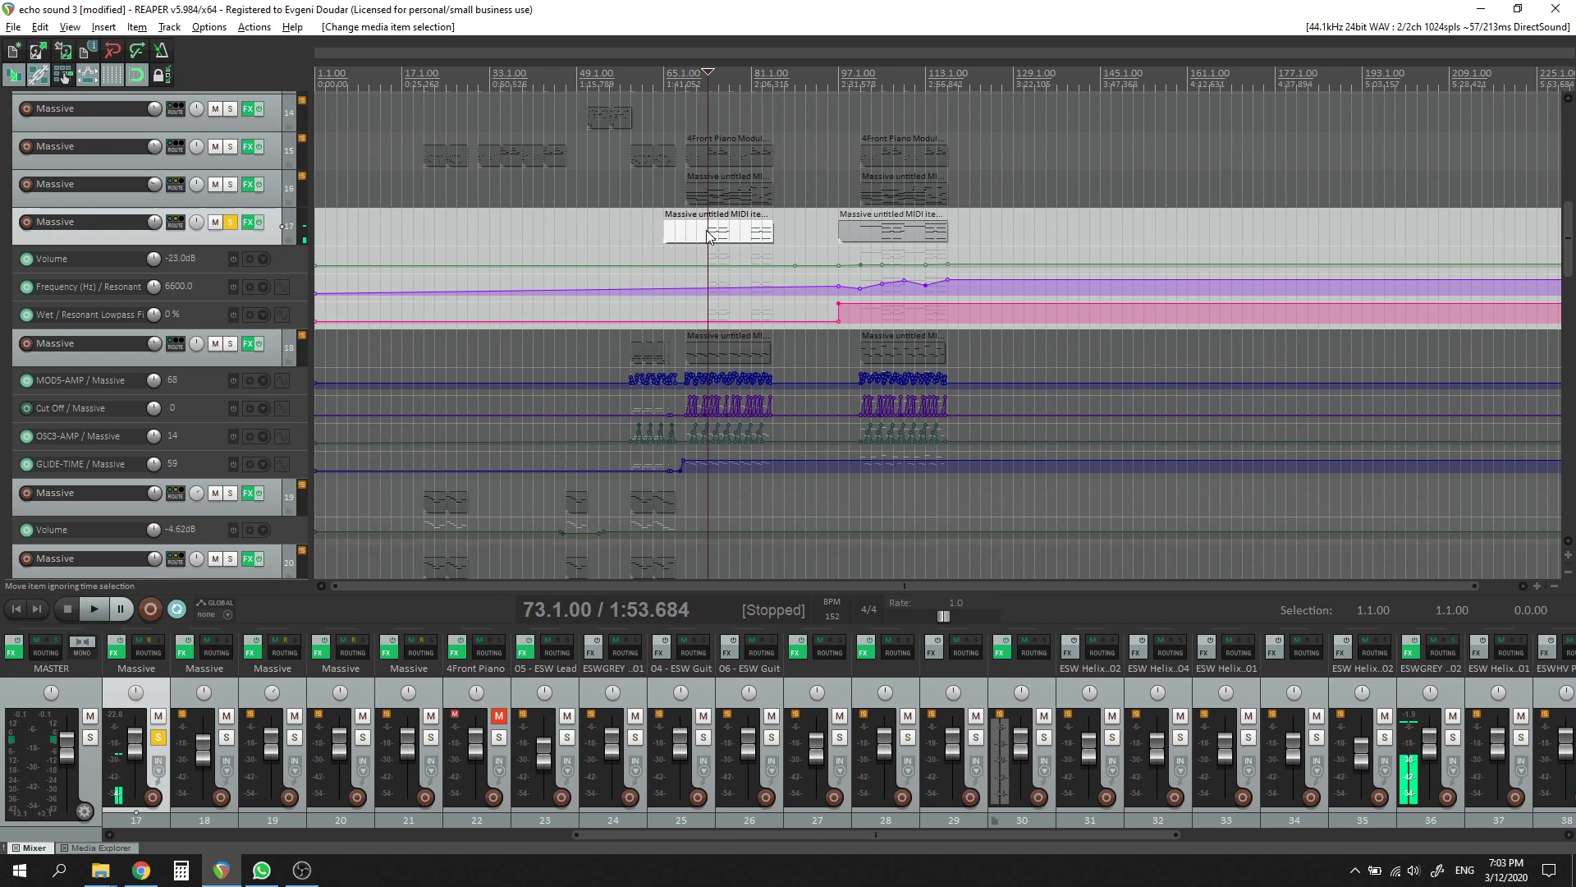
{"action": "scroll", "coordinate": [711, 239], "scroll_direction": "up", "scroll_amount": 3}
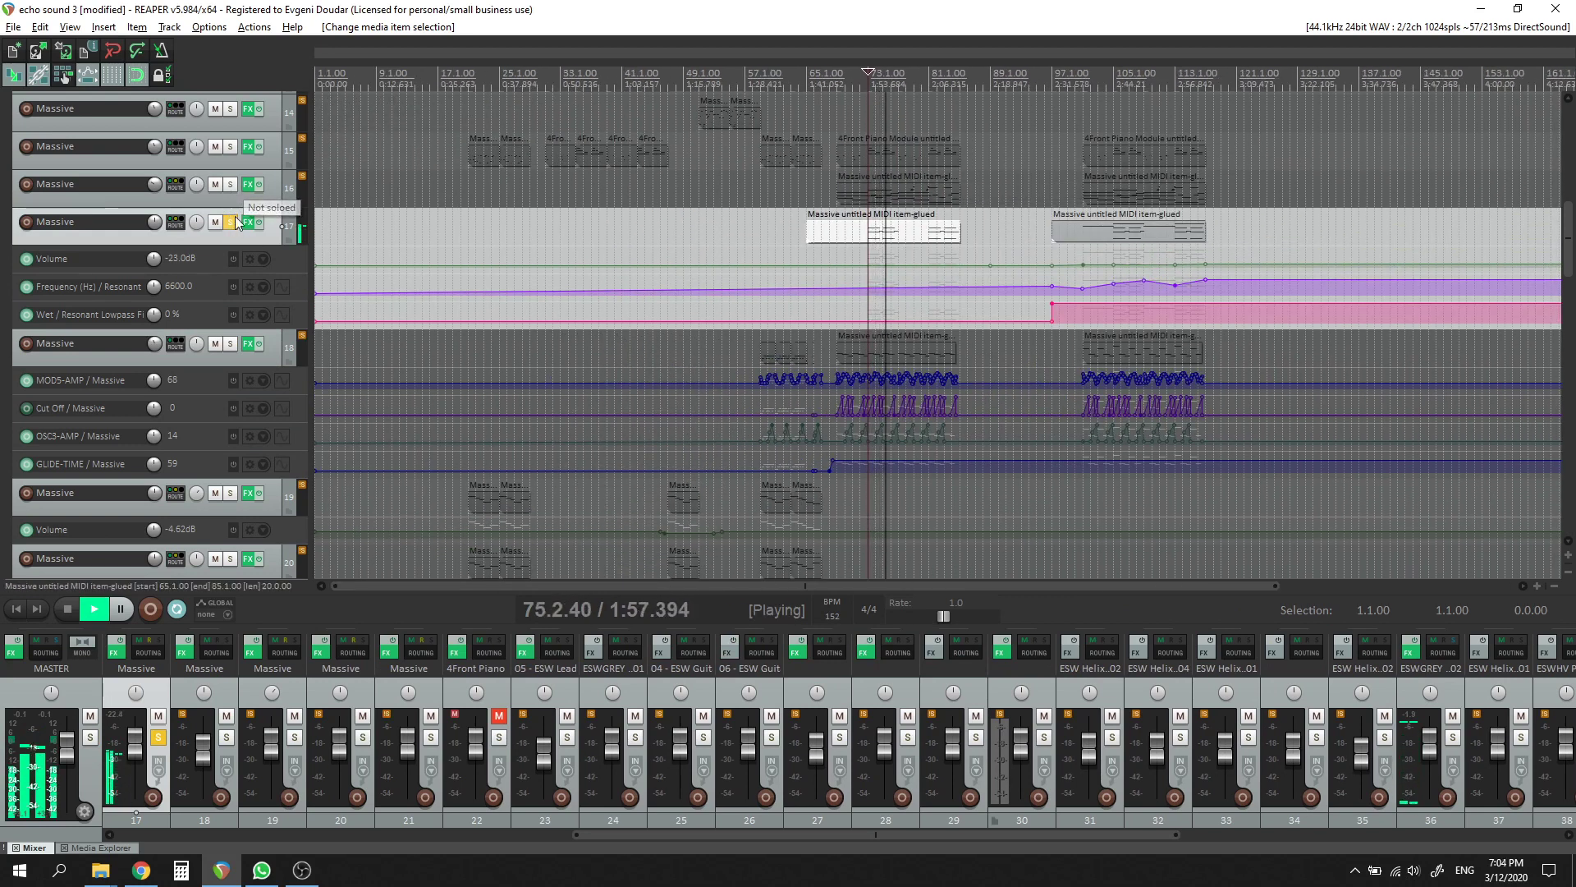
{"action": "left_click", "coordinate": [249, 224]}
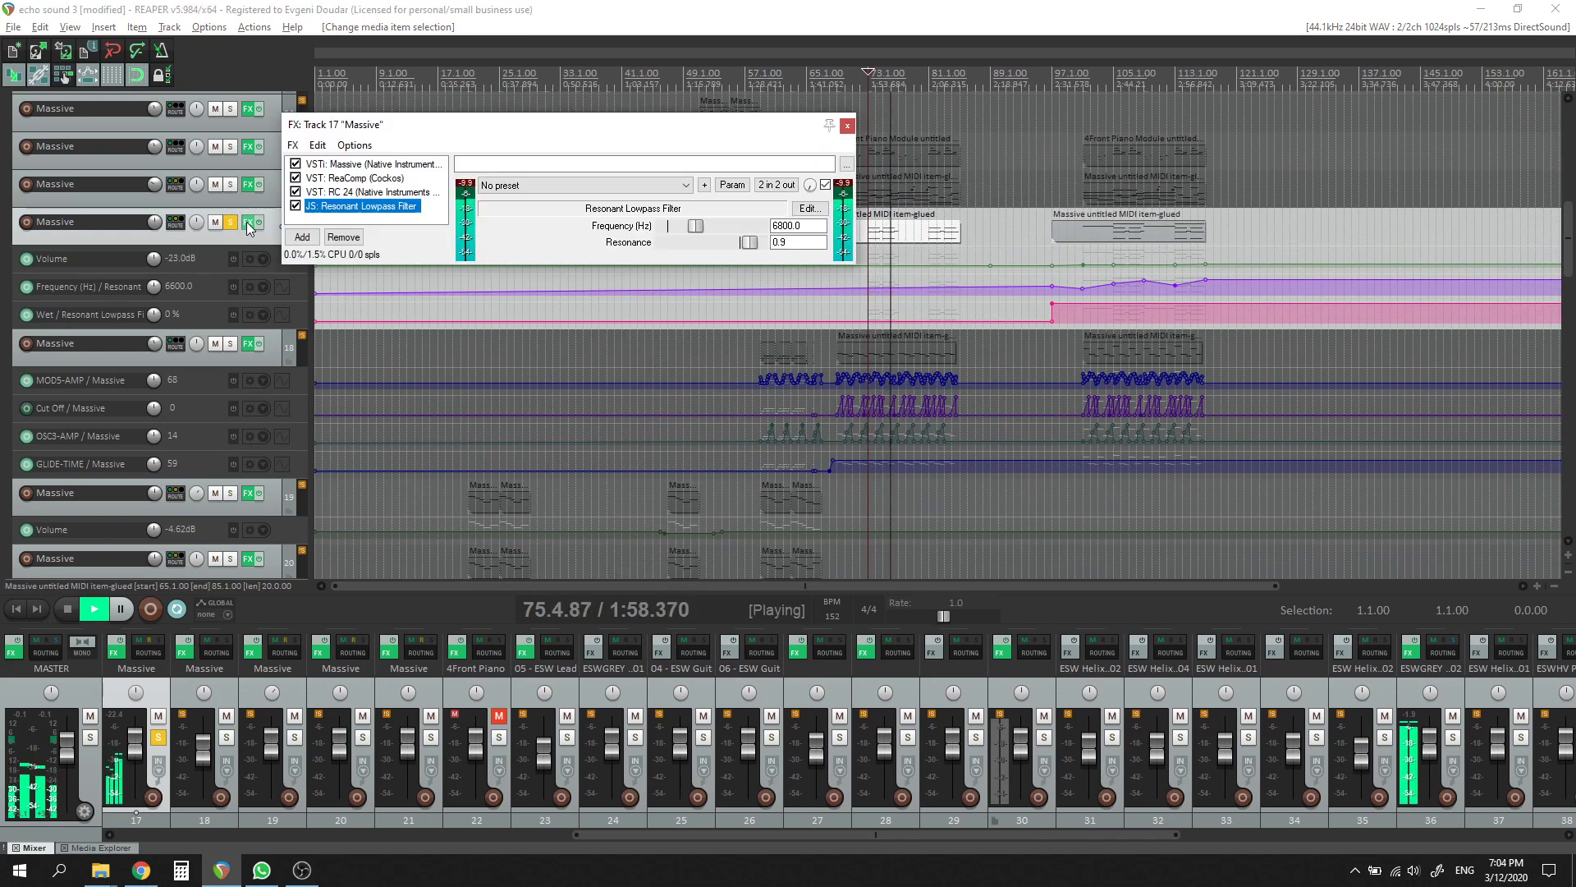
{"action": "left_click", "coordinate": [345, 178]}
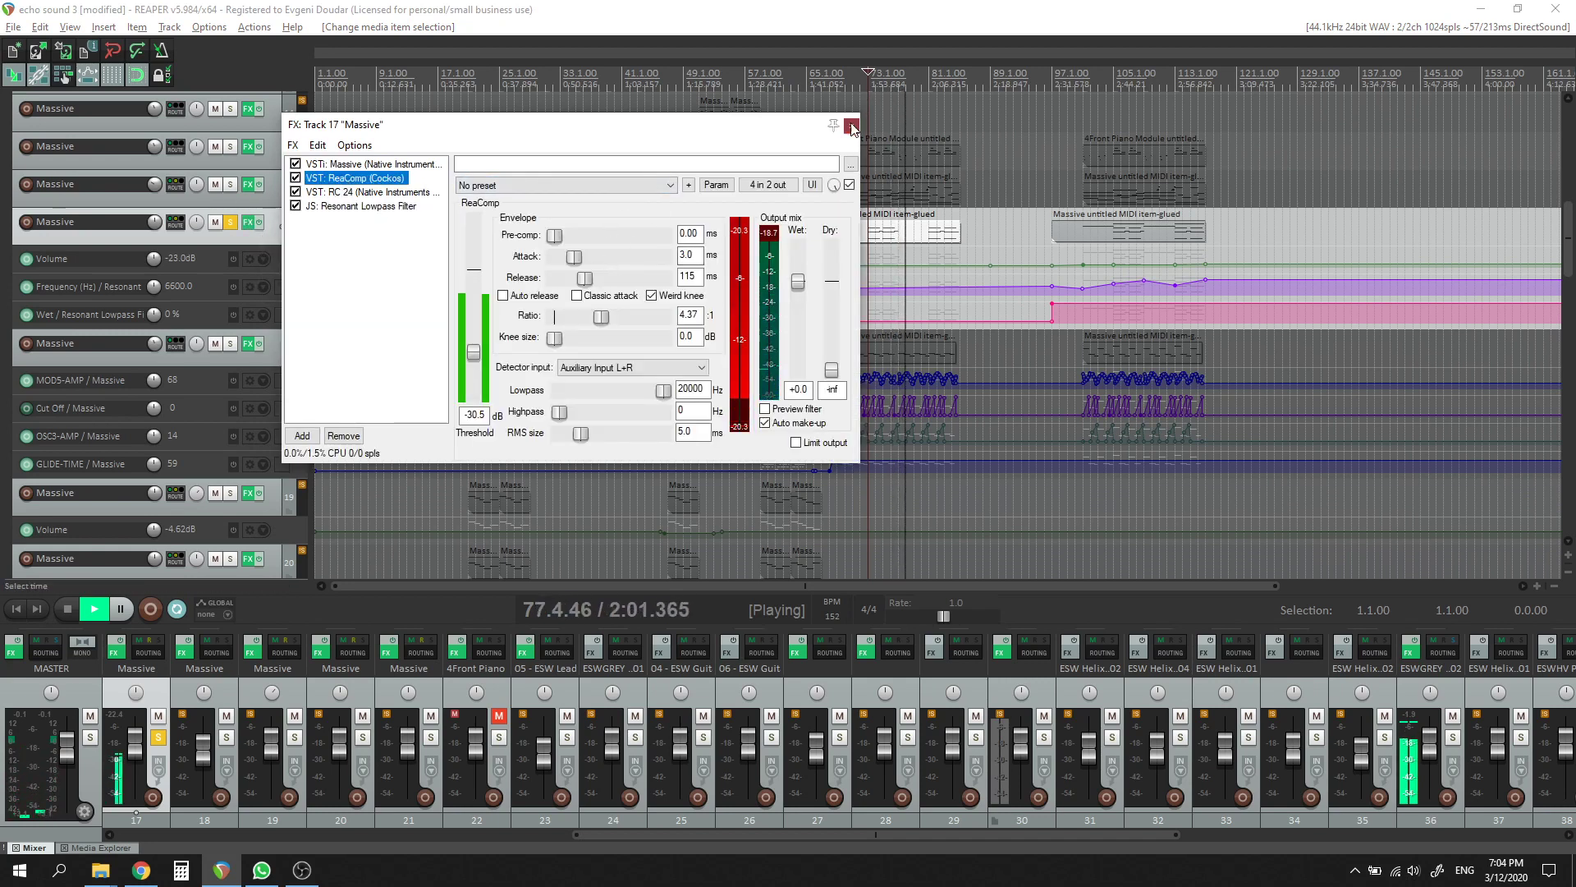
{"action": "left_click", "coordinate": [852, 125]}
Step: Play the second MIDI item on soloed Massive track 17 from about bar 105
{"action": "left_click", "coordinate": [1085, 253]}
{"action": "key", "text": "space"}
{"action": "left_click", "coordinate": [1110, 232]}
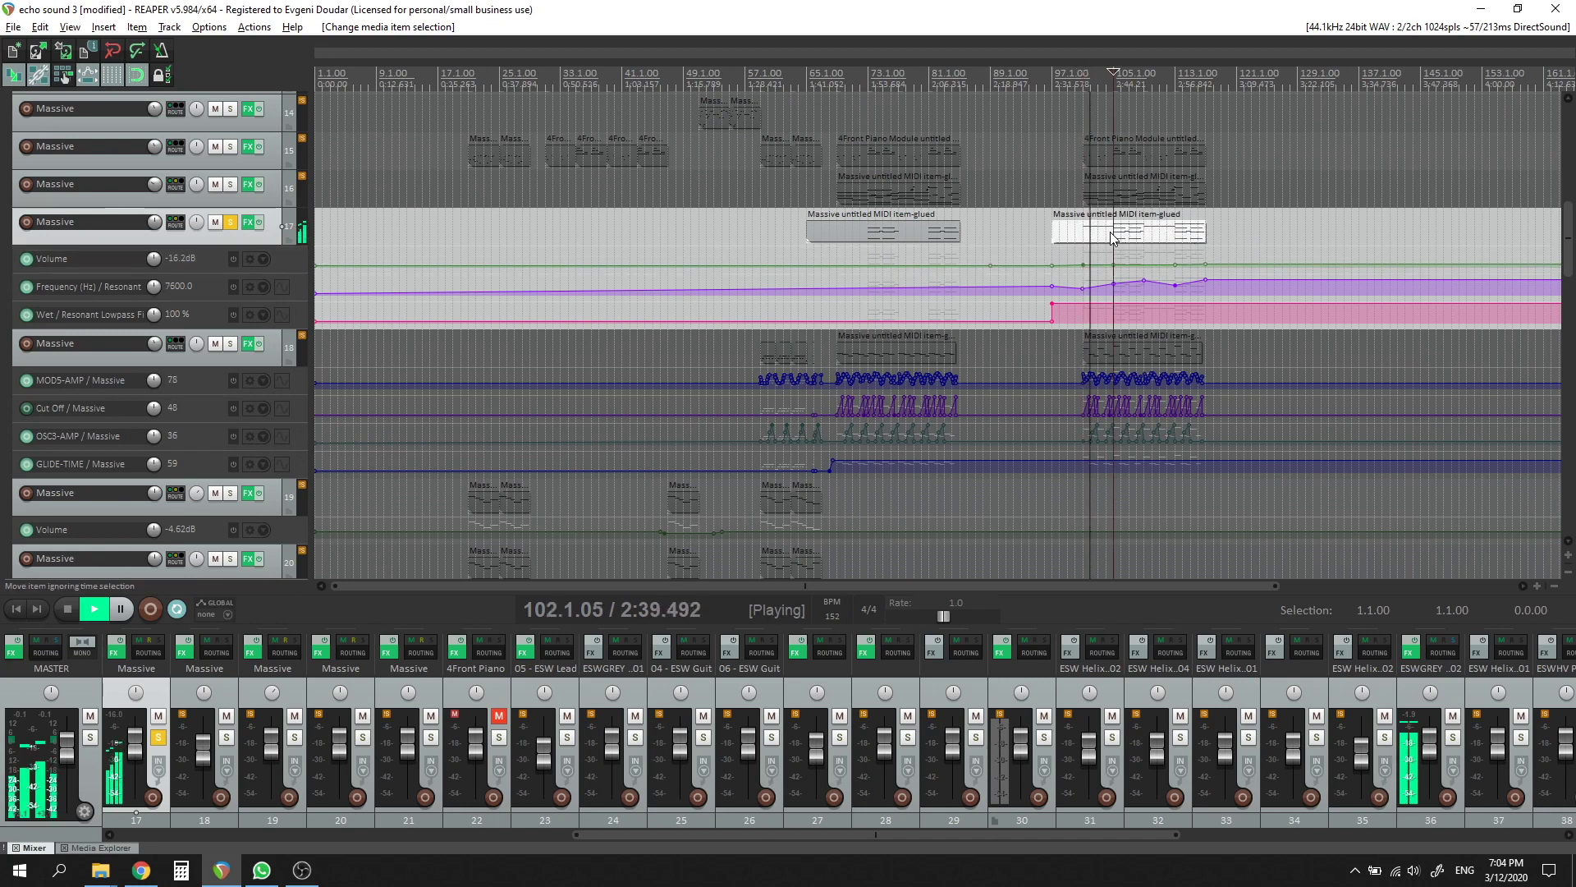
Step: In ReaComp on Massive track 17, set the knee size to 4.4 dB and the release to 243 ms
{"action": "left_click", "coordinate": [248, 223]}
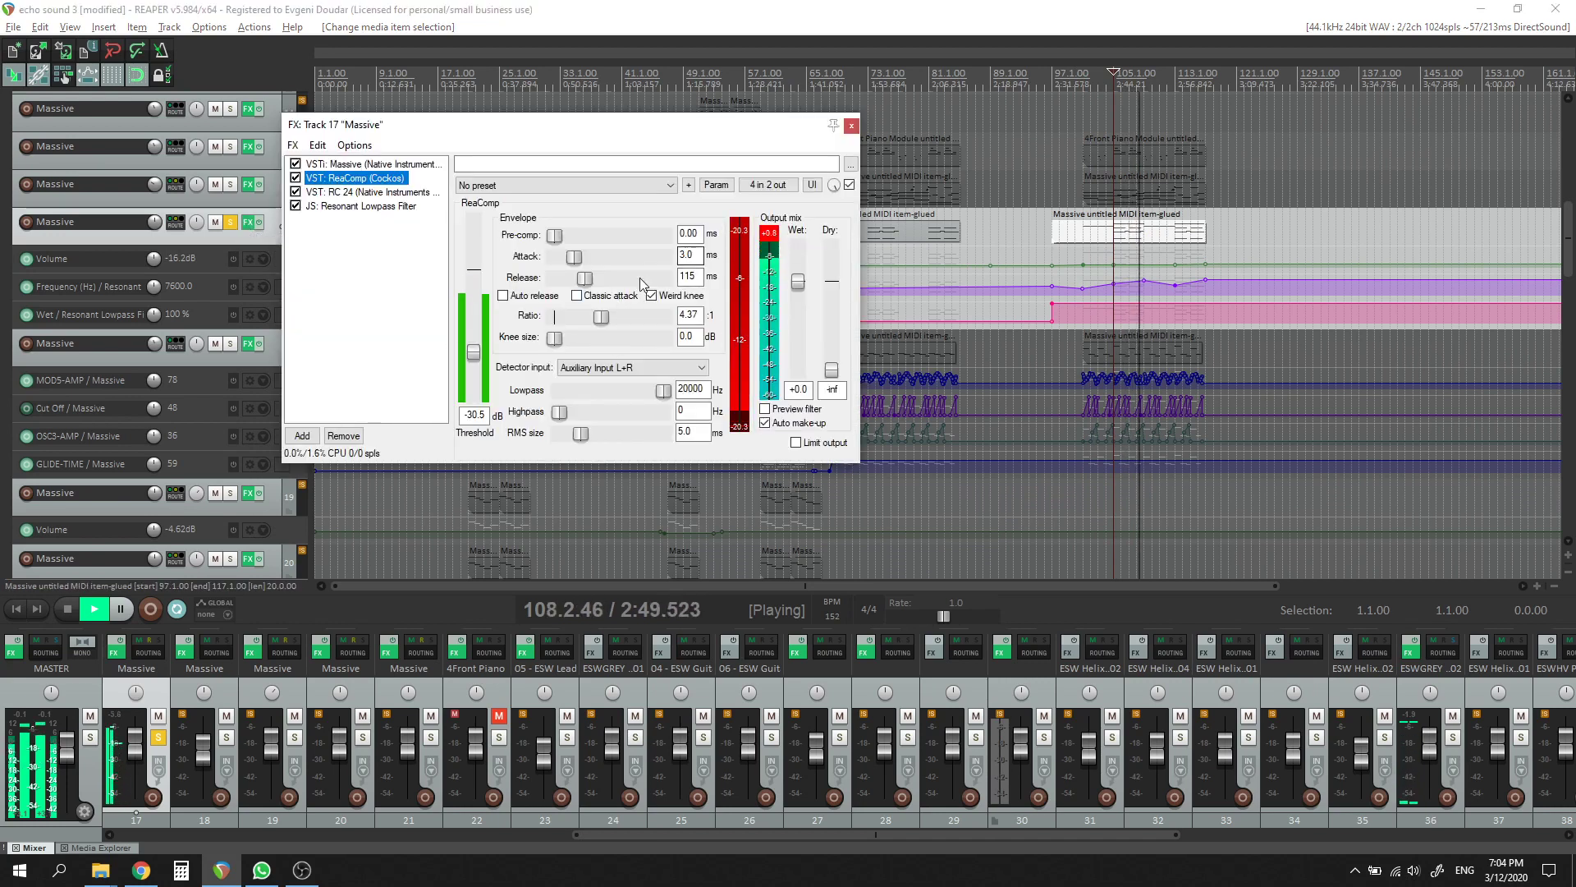
{"action": "left_click_drag", "start_coordinate": [558, 338], "coordinate": [572, 339]}
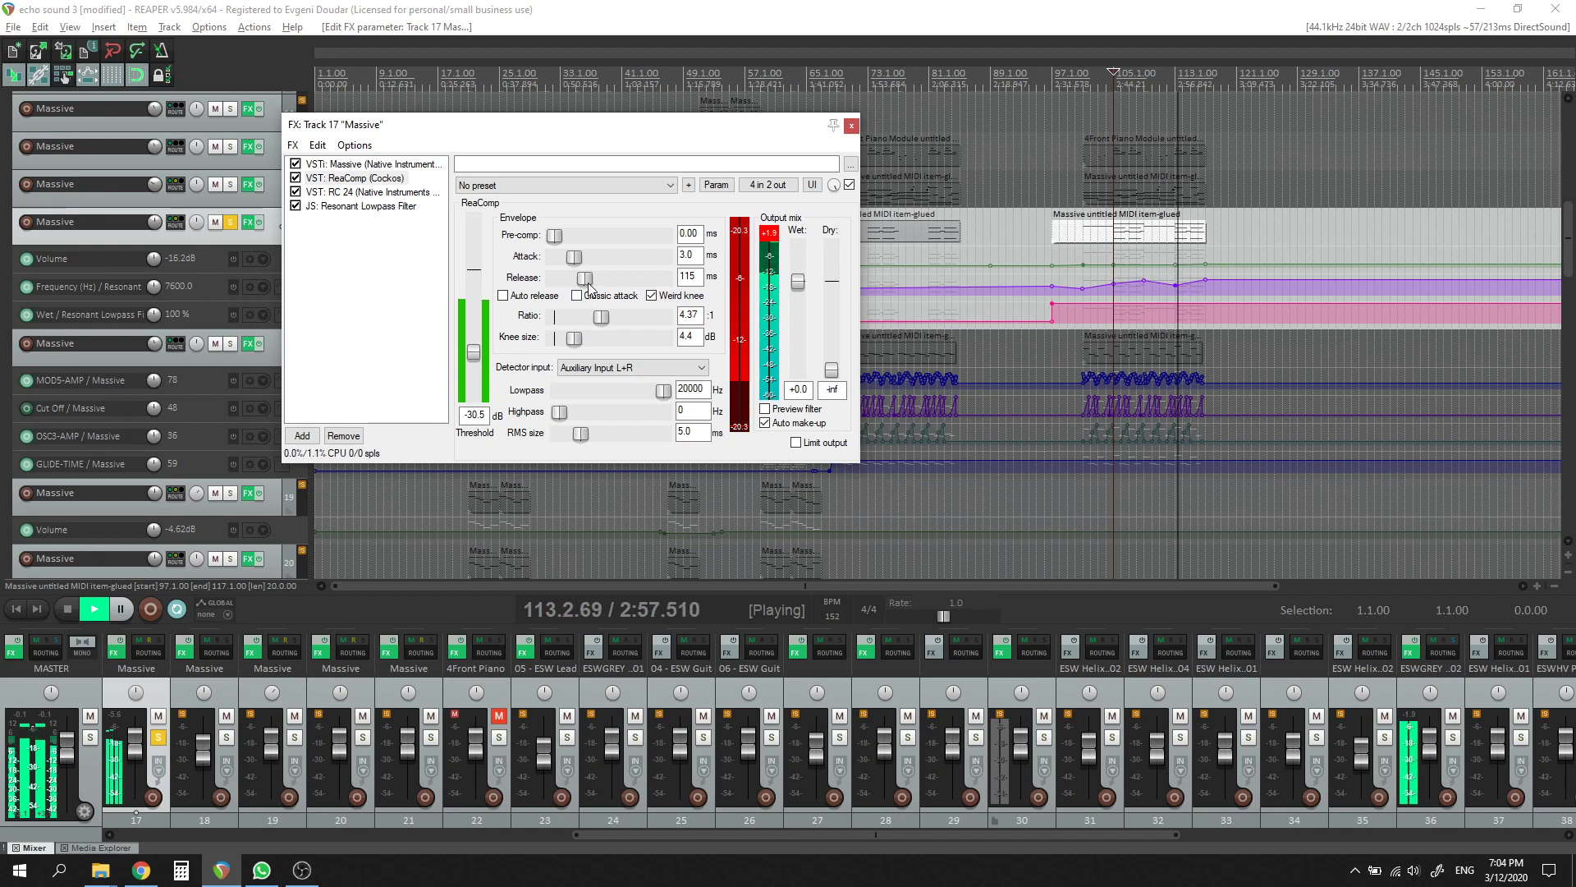
{"action": "left_click_drag", "start_coordinate": [591, 285], "coordinate": [603, 284]}
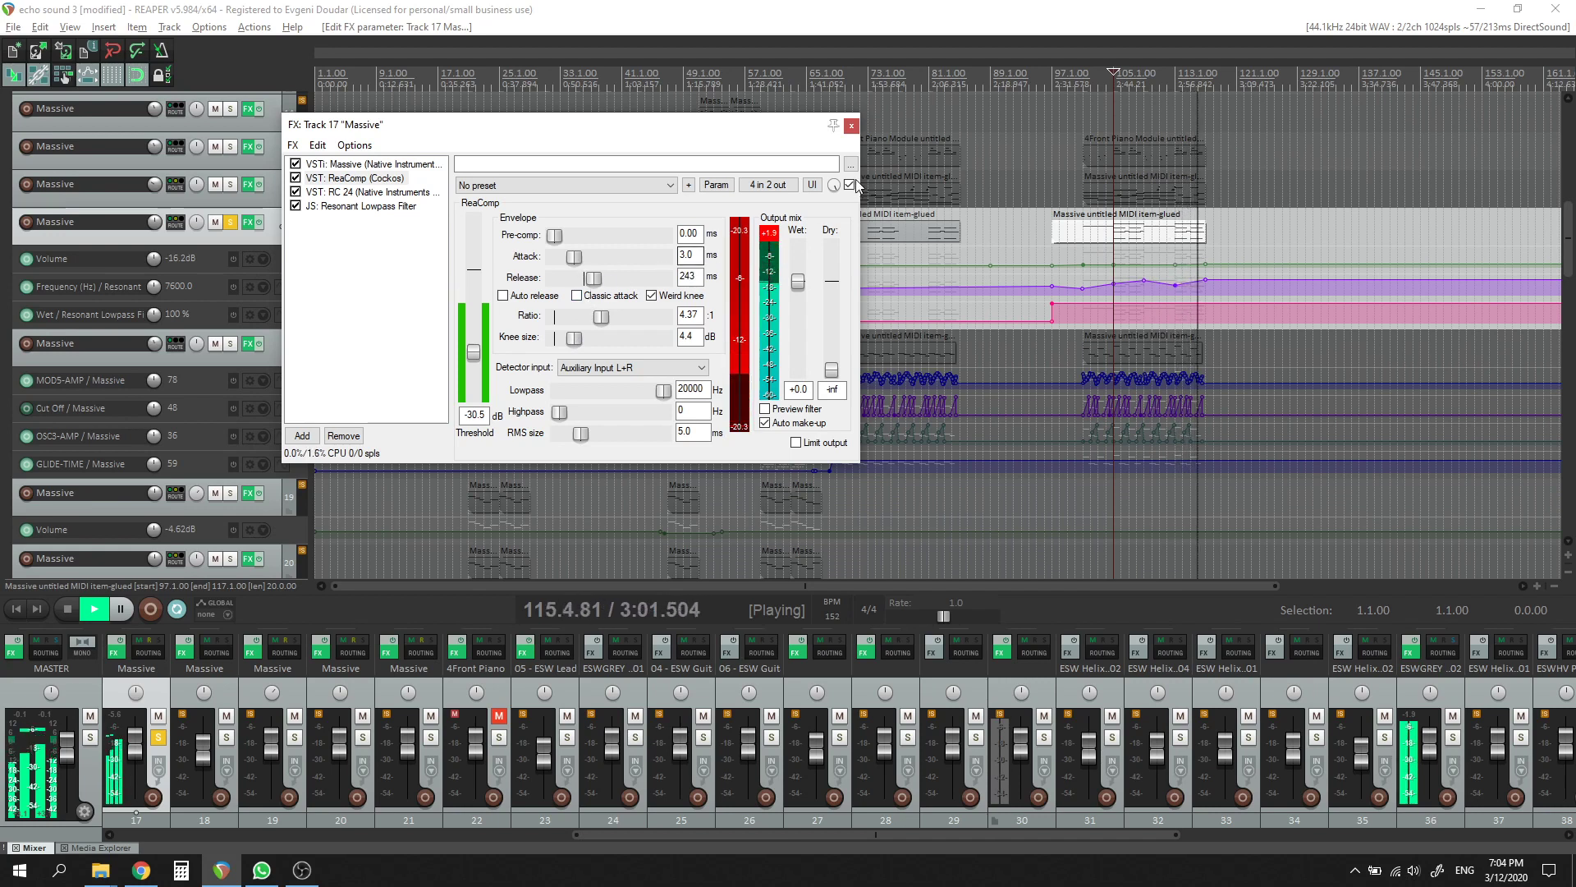
{"action": "left_click", "coordinate": [851, 126]}
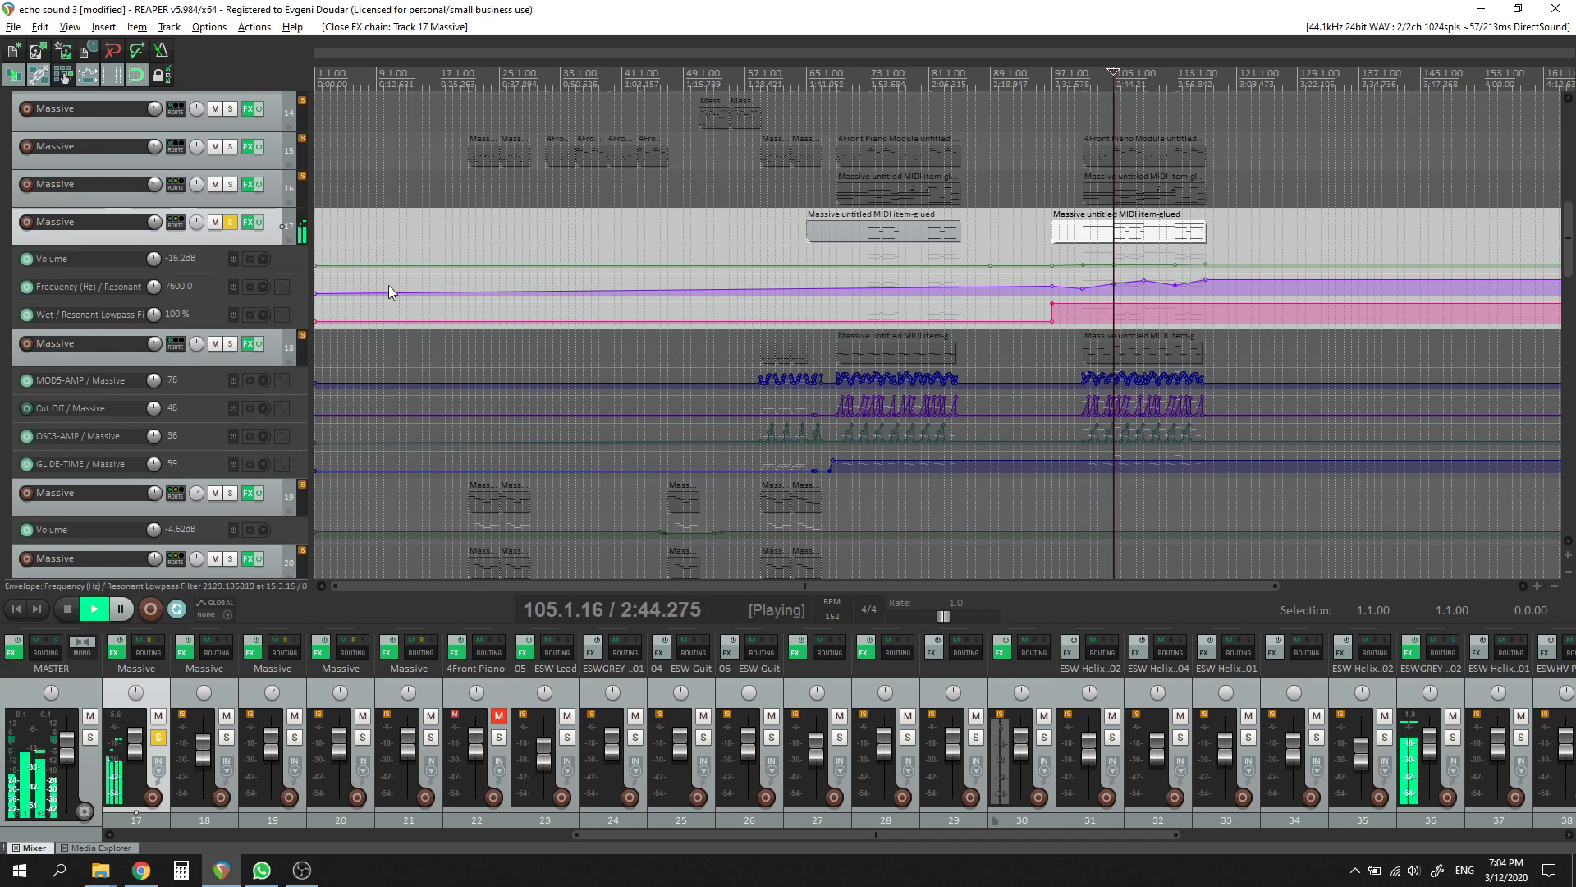
Step: Unsolo Massive track 17 and play the full mix from bar 101
{"action": "left_click", "coordinate": [230, 222]}
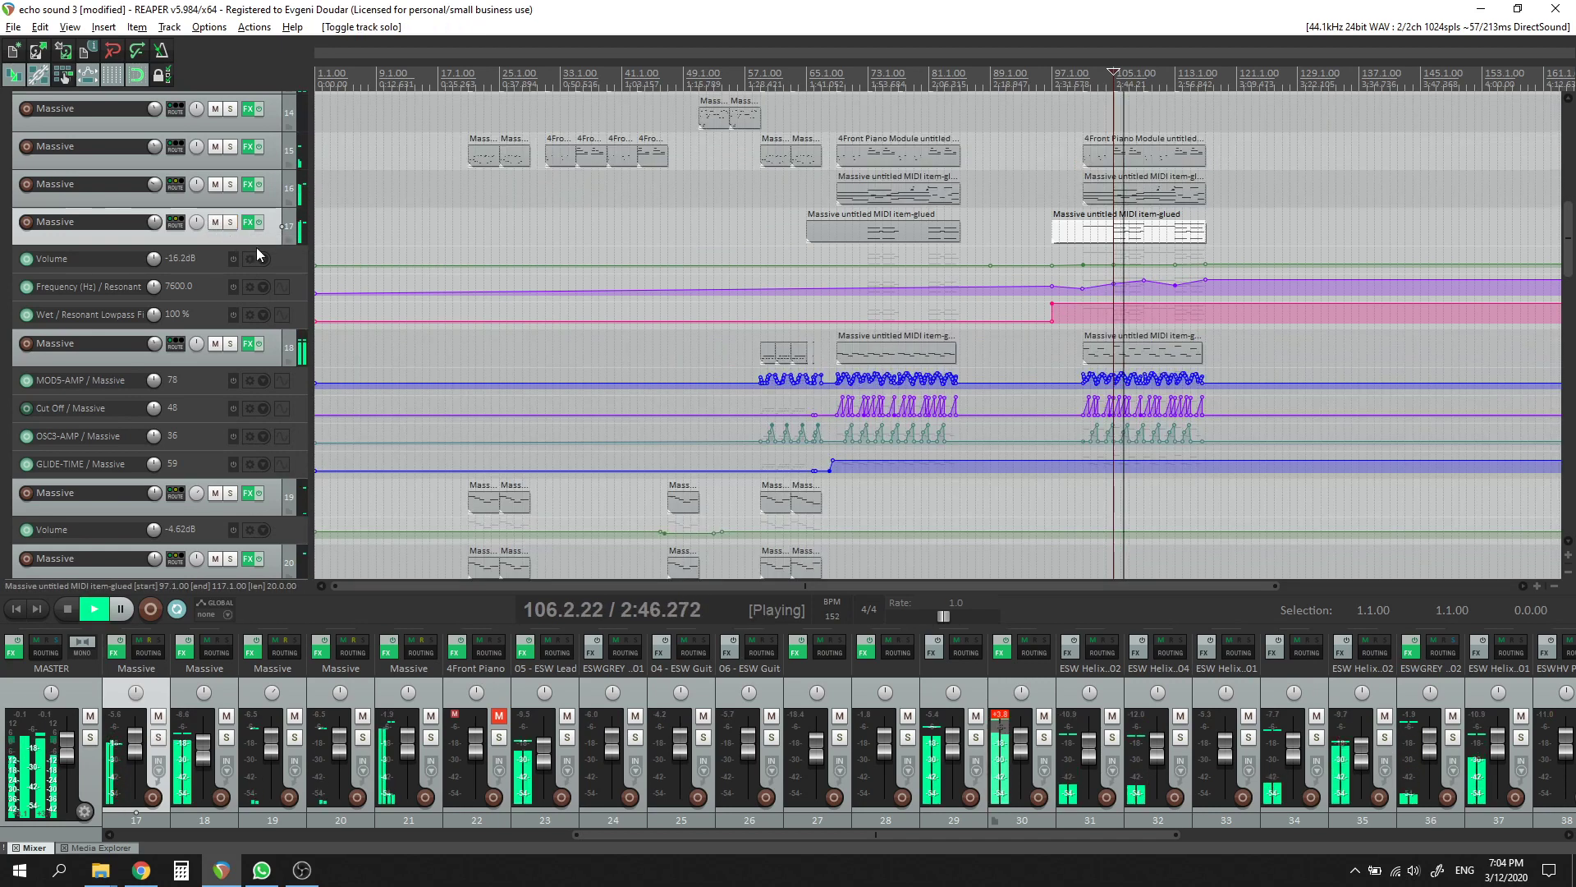
{"action": "left_click", "coordinate": [1104, 200]}
{"action": "scroll", "coordinate": [1115, 235], "scroll_direction": "down", "scroll_amount": 3}
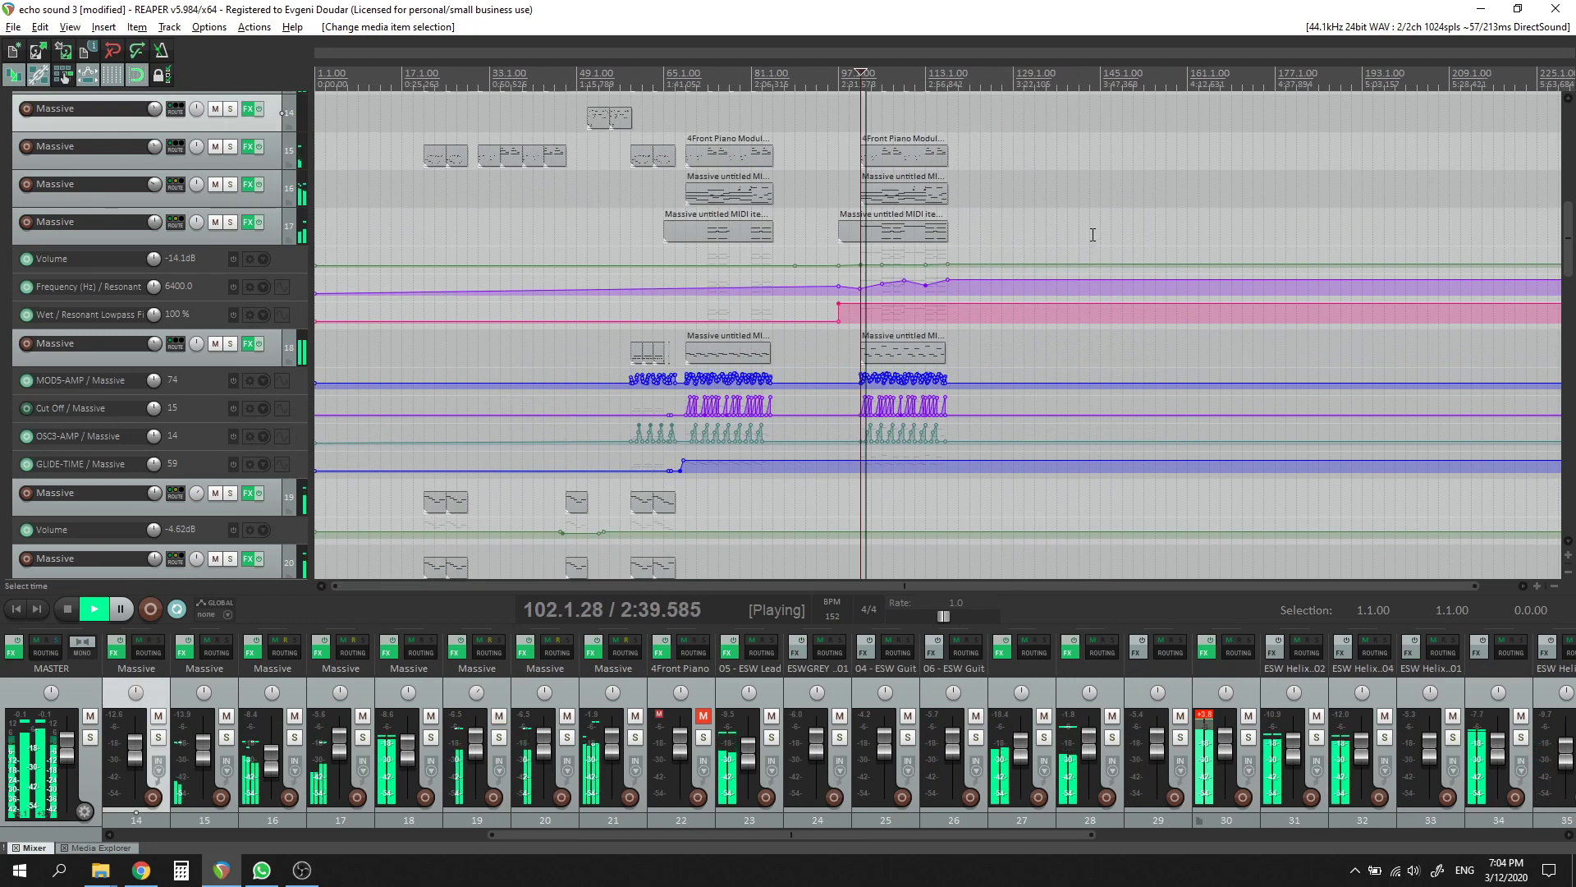
{"action": "scroll", "coordinate": [1005, 258], "scroll_direction": "up", "scroll_amount": 2}
{"action": "scroll", "coordinate": [1002, 259], "scroll_direction": "up", "scroll_amount": 1}
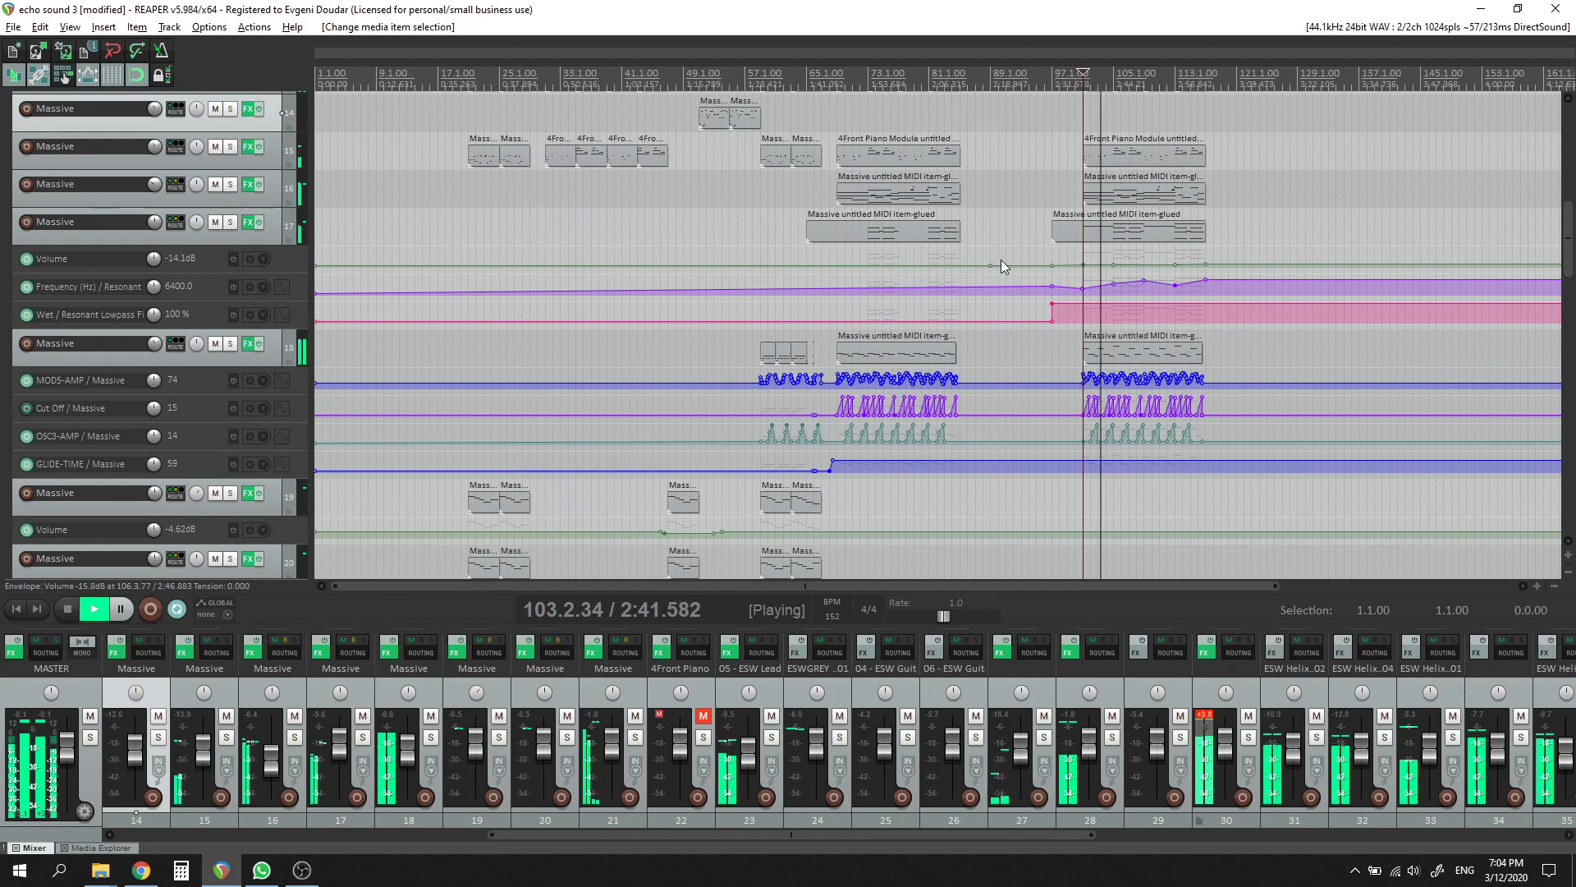
{"action": "scroll", "coordinate": [1001, 259], "scroll_direction": "up", "scroll_amount": 2}
{"action": "scroll", "coordinate": [1002, 259], "scroll_direction": "down", "scroll_amount": 2}
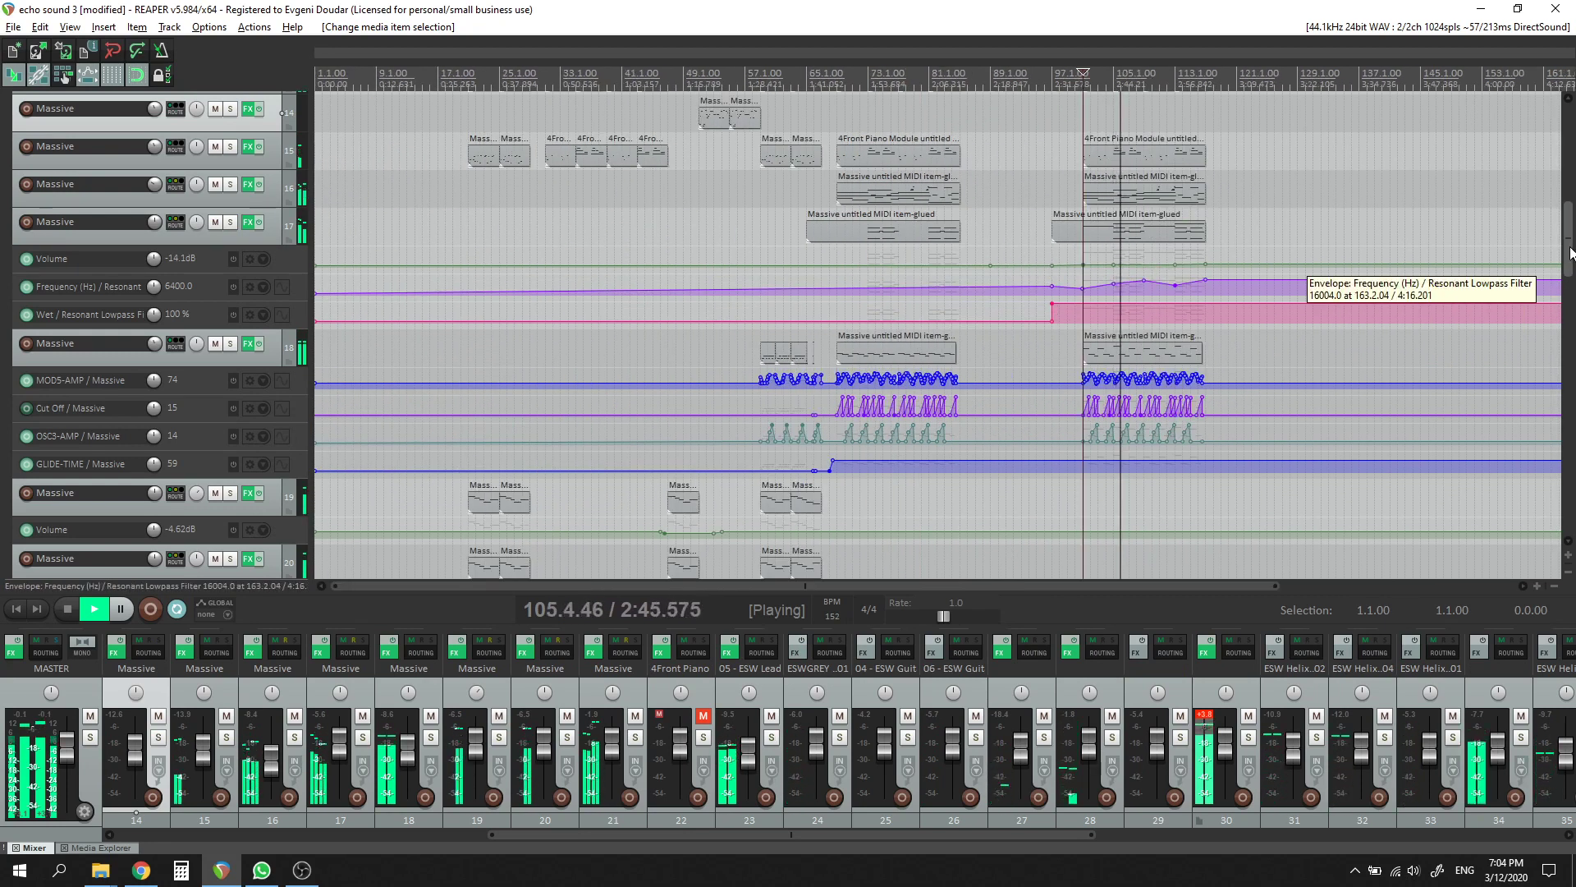
Step: Unmute the New Friends Acapella track and track 3 below it, and listen to them in the mix
{"action": "left_click_drag", "start_coordinate": [1568, 223], "coordinate": [1568, 125]}
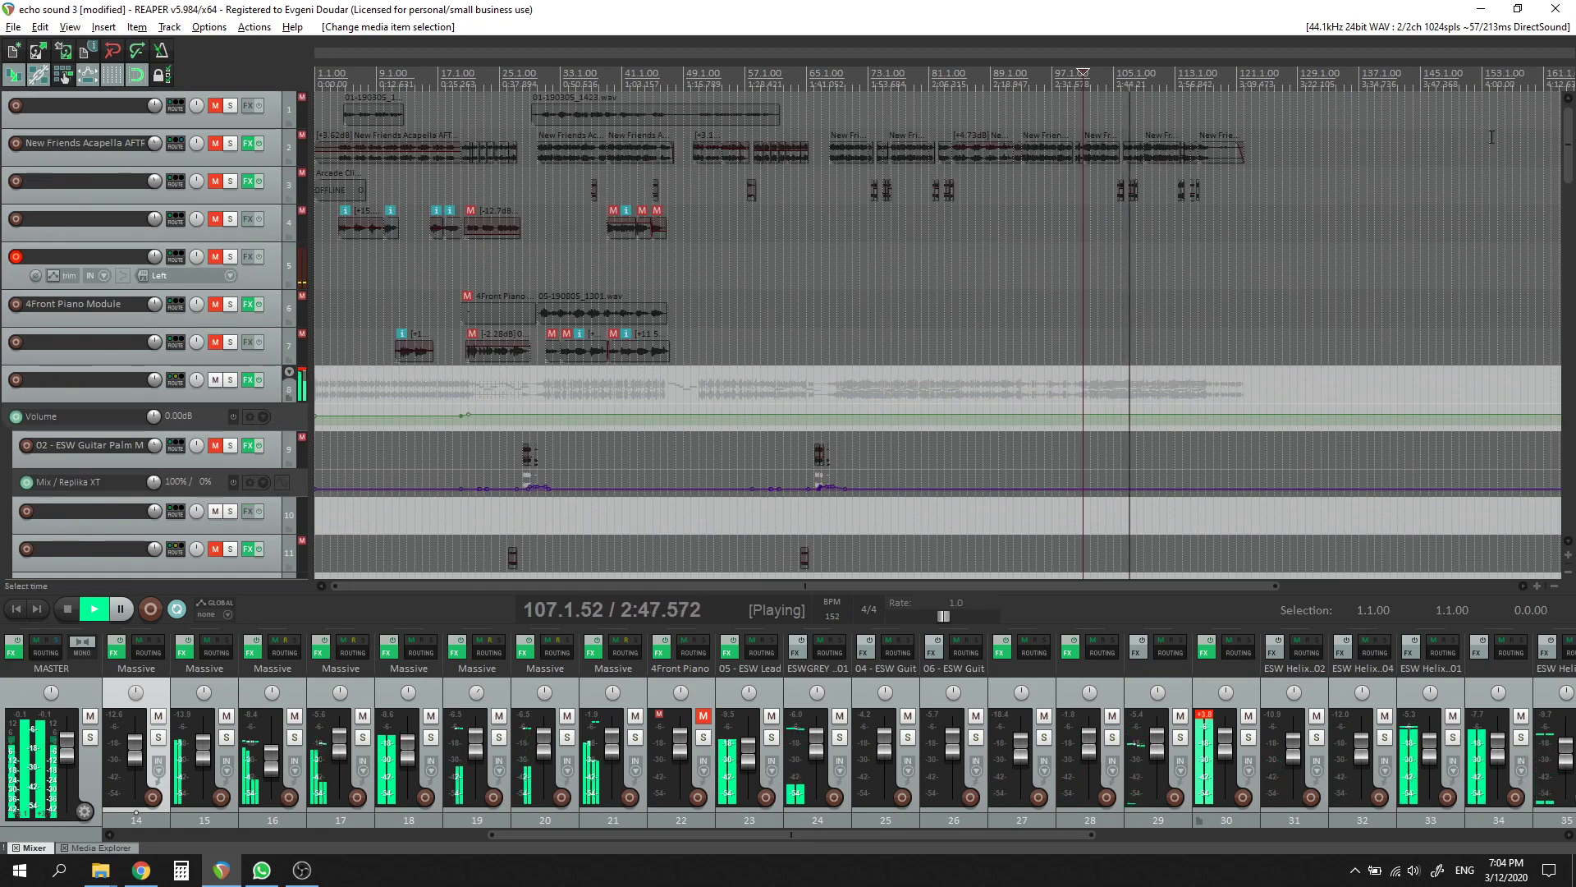
{"action": "left_click", "coordinate": [216, 144]}
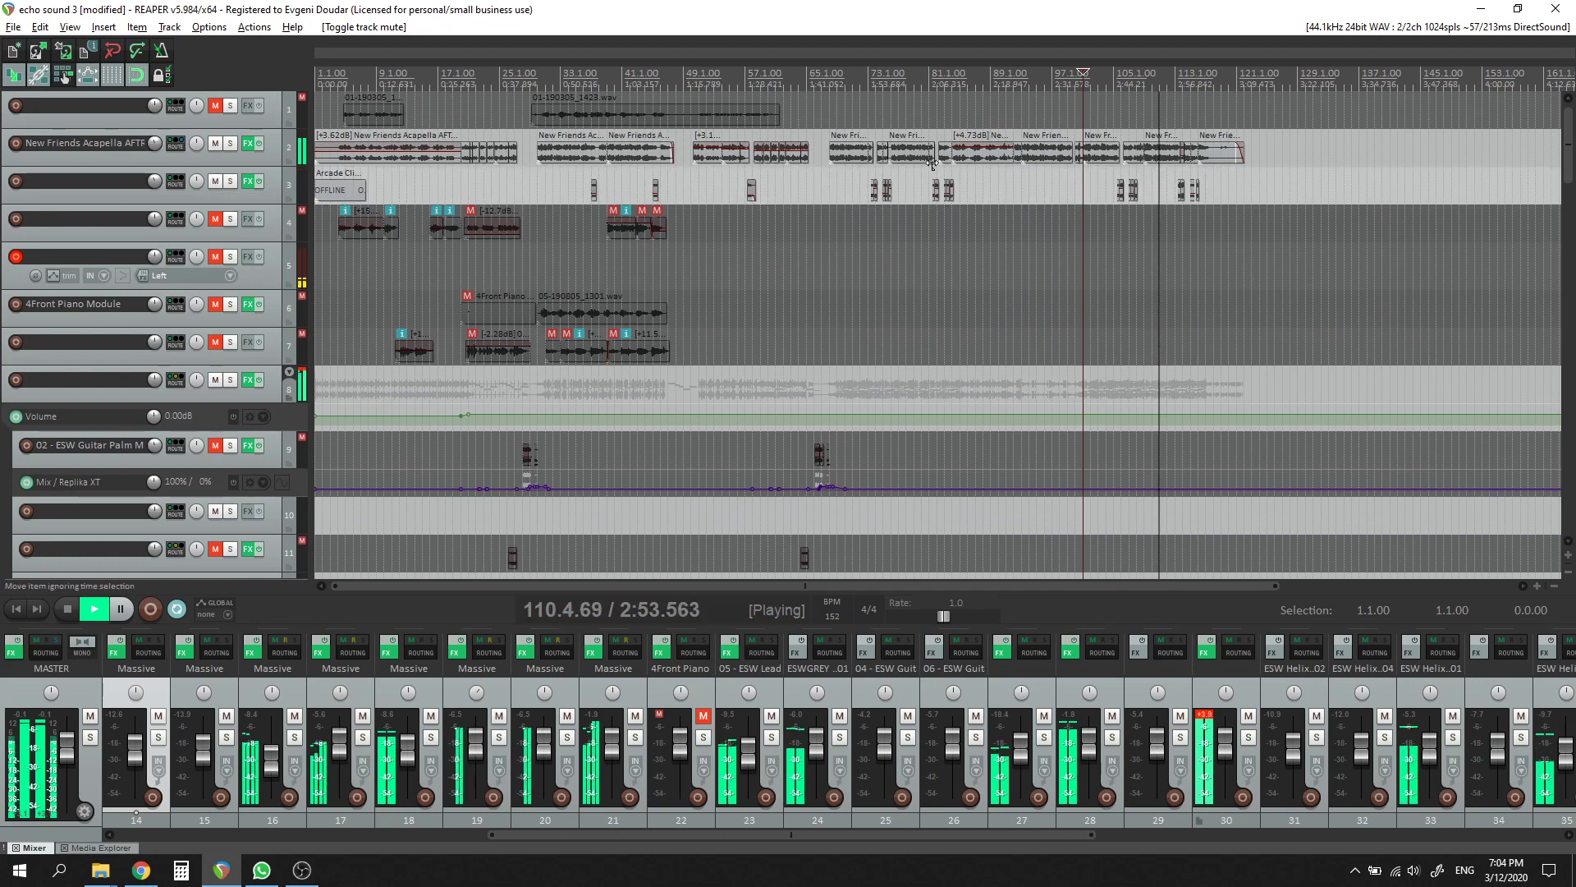
{"action": "scroll", "coordinate": [1313, 205], "scroll_direction": "up", "scroll_amount": 2}
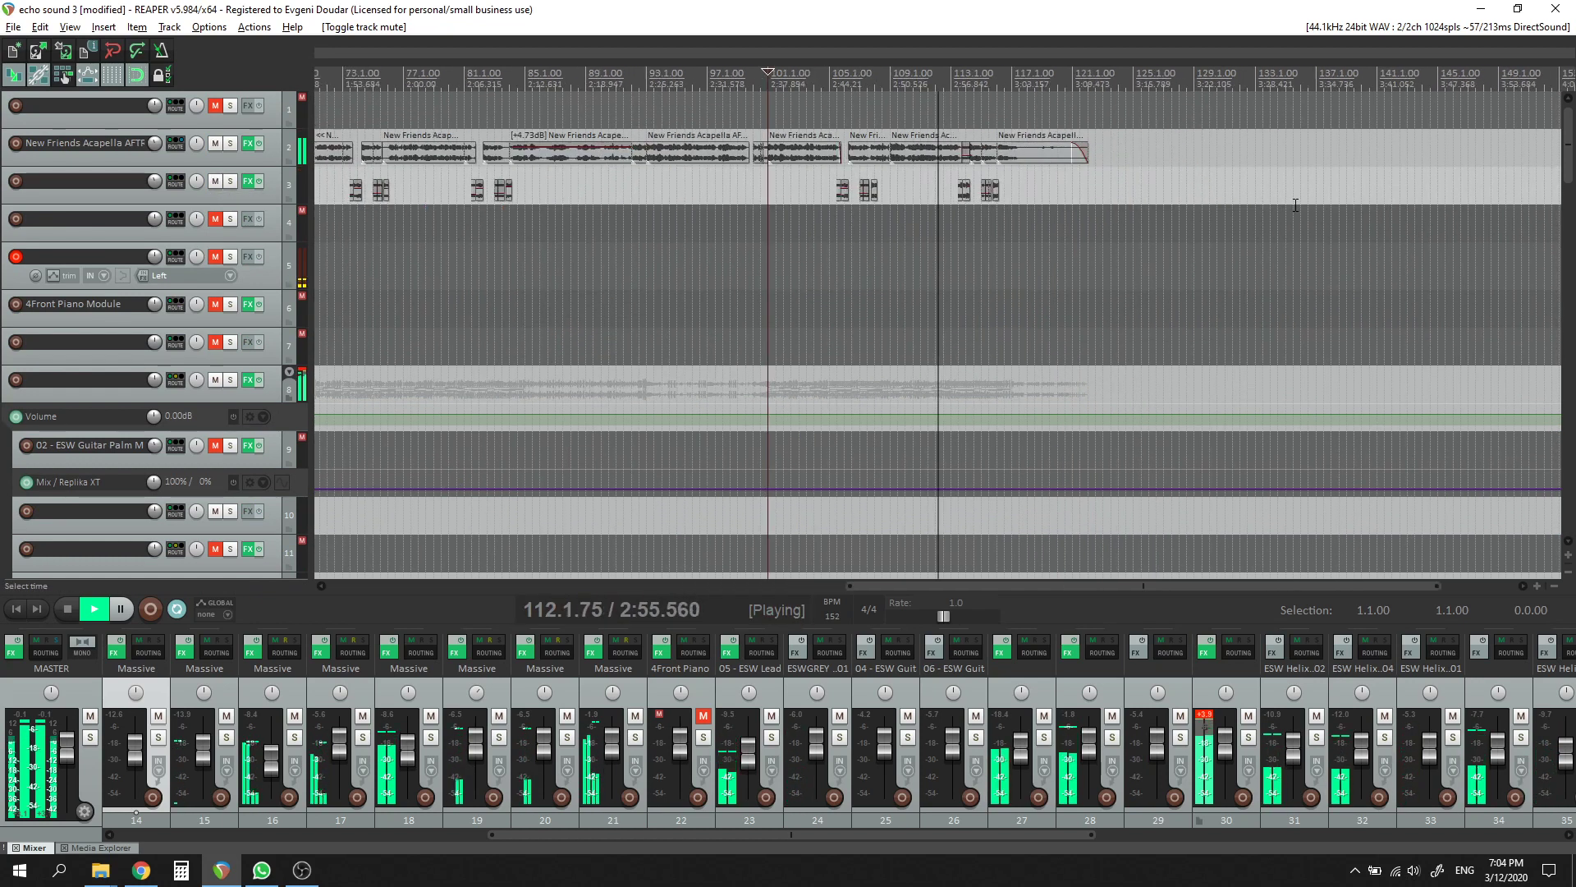
{"action": "left_click_drag", "start_coordinate": [1571, 176], "coordinate": [1574, 78]}
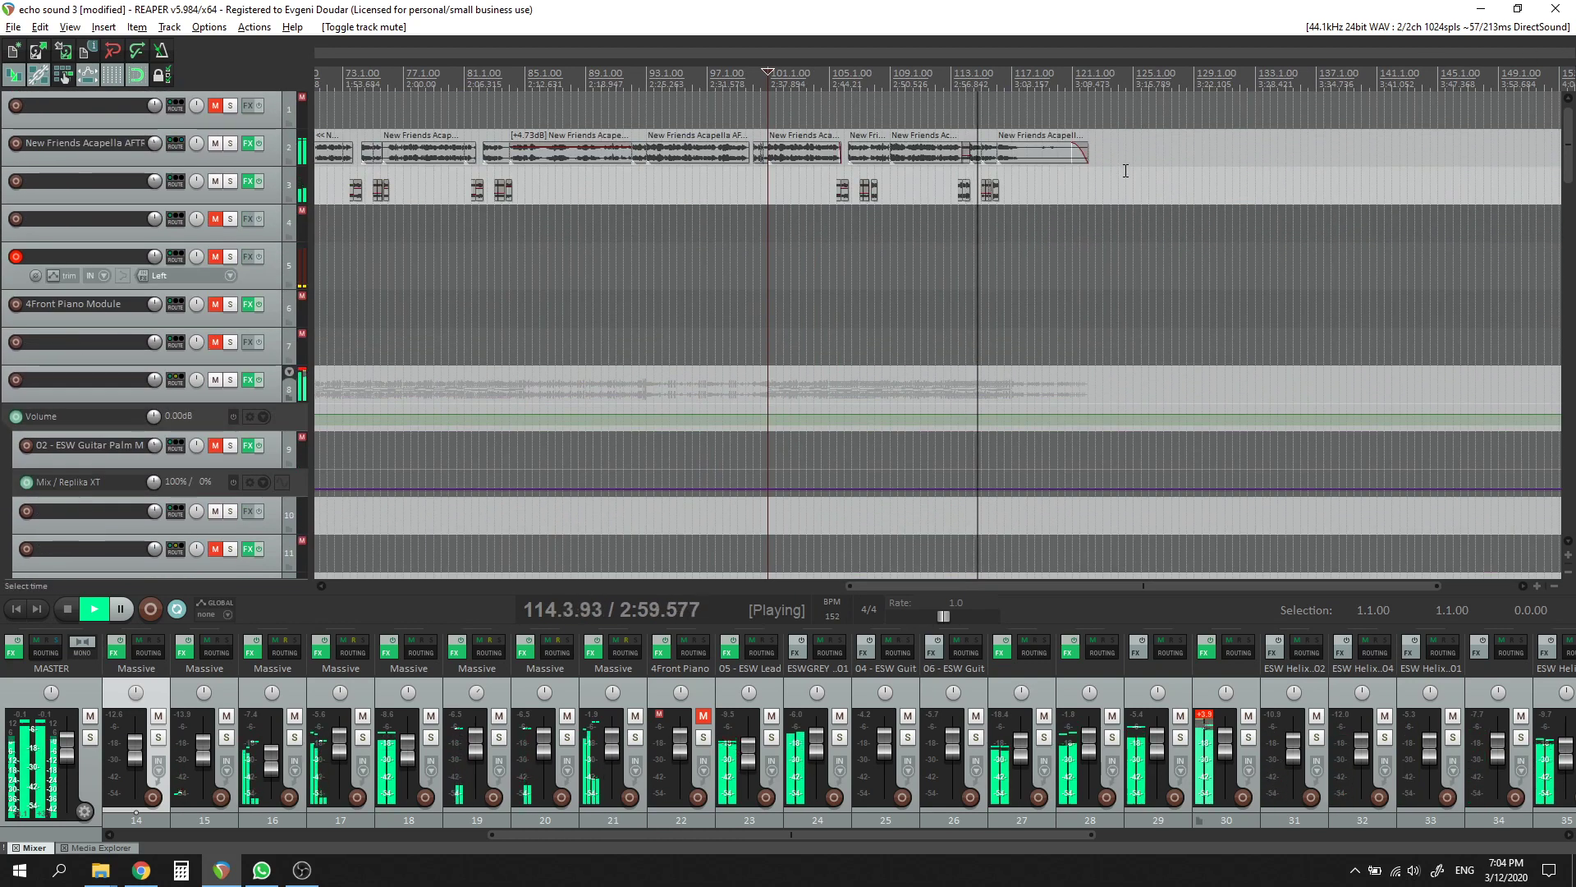
{"action": "scroll", "coordinate": [1068, 188], "scroll_direction": "up", "scroll_amount": 2}
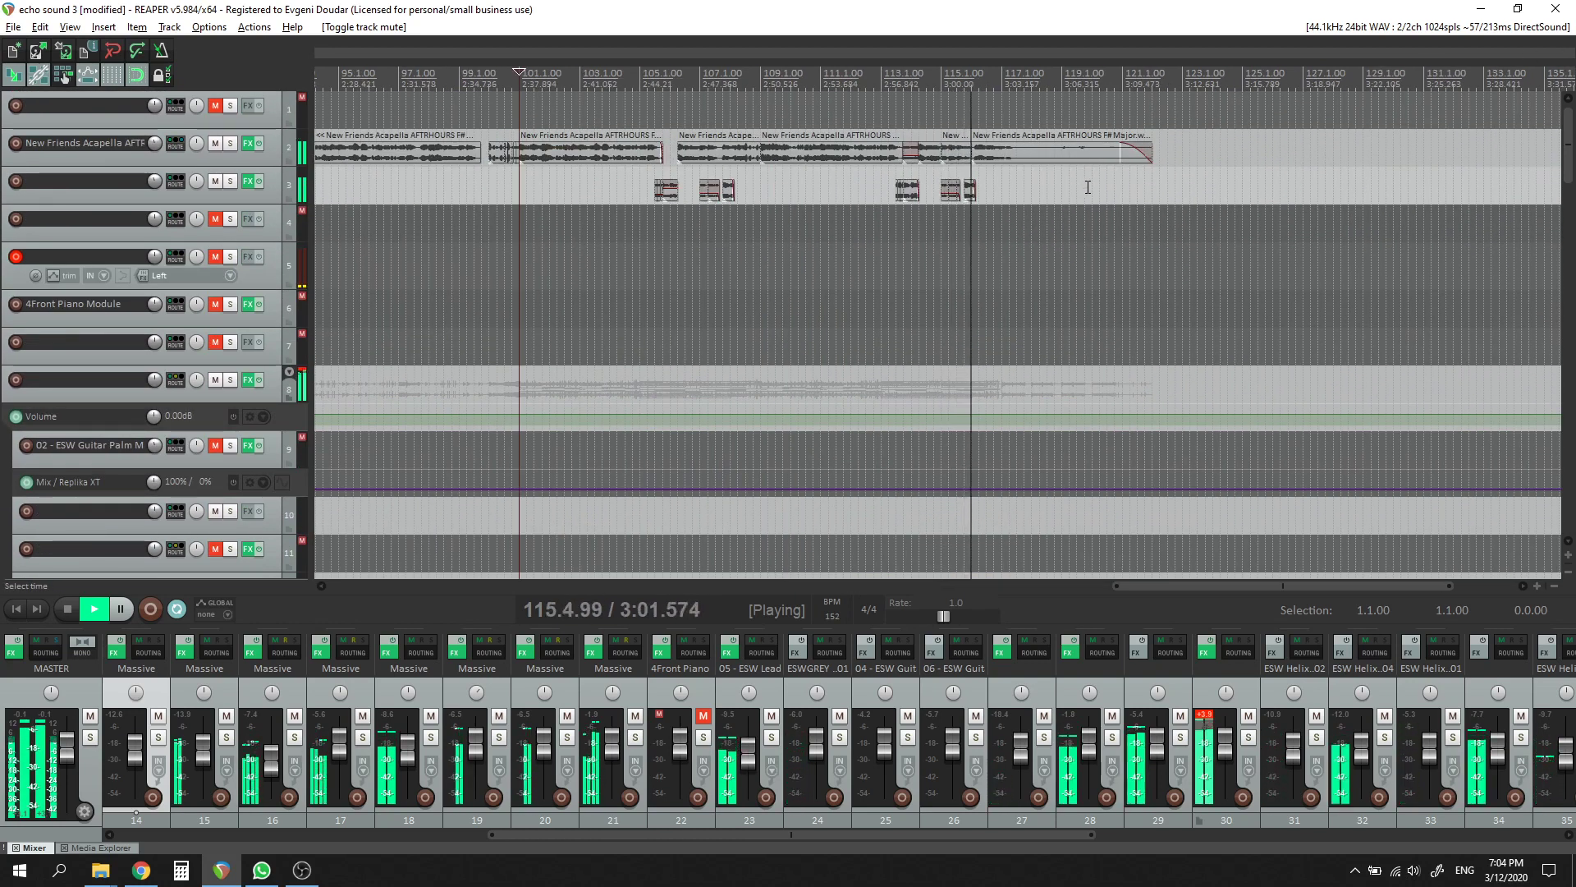
{"action": "scroll", "coordinate": [981, 176], "scroll_direction": "down", "scroll_amount": 2}
{"action": "scroll", "coordinate": [974, 158], "scroll_direction": "down", "scroll_amount": 3}
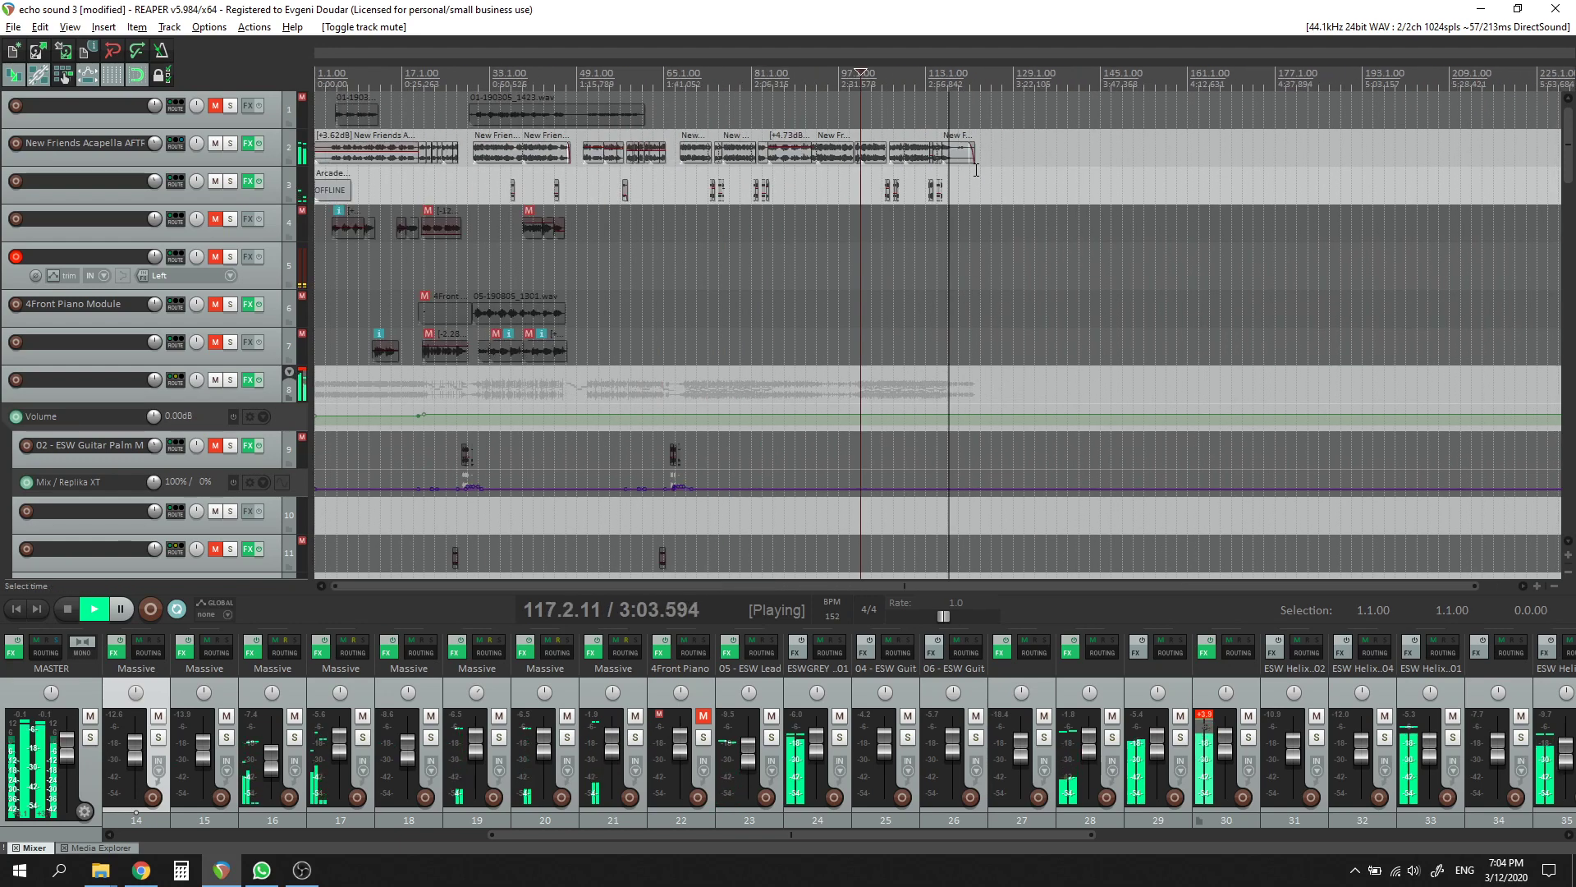
Step: Examine the ESW Helix and ESWGREY percussion tracks around bar 101
{"action": "left_click_drag", "start_coordinate": [1568, 156], "coordinate": [1575, 424]}
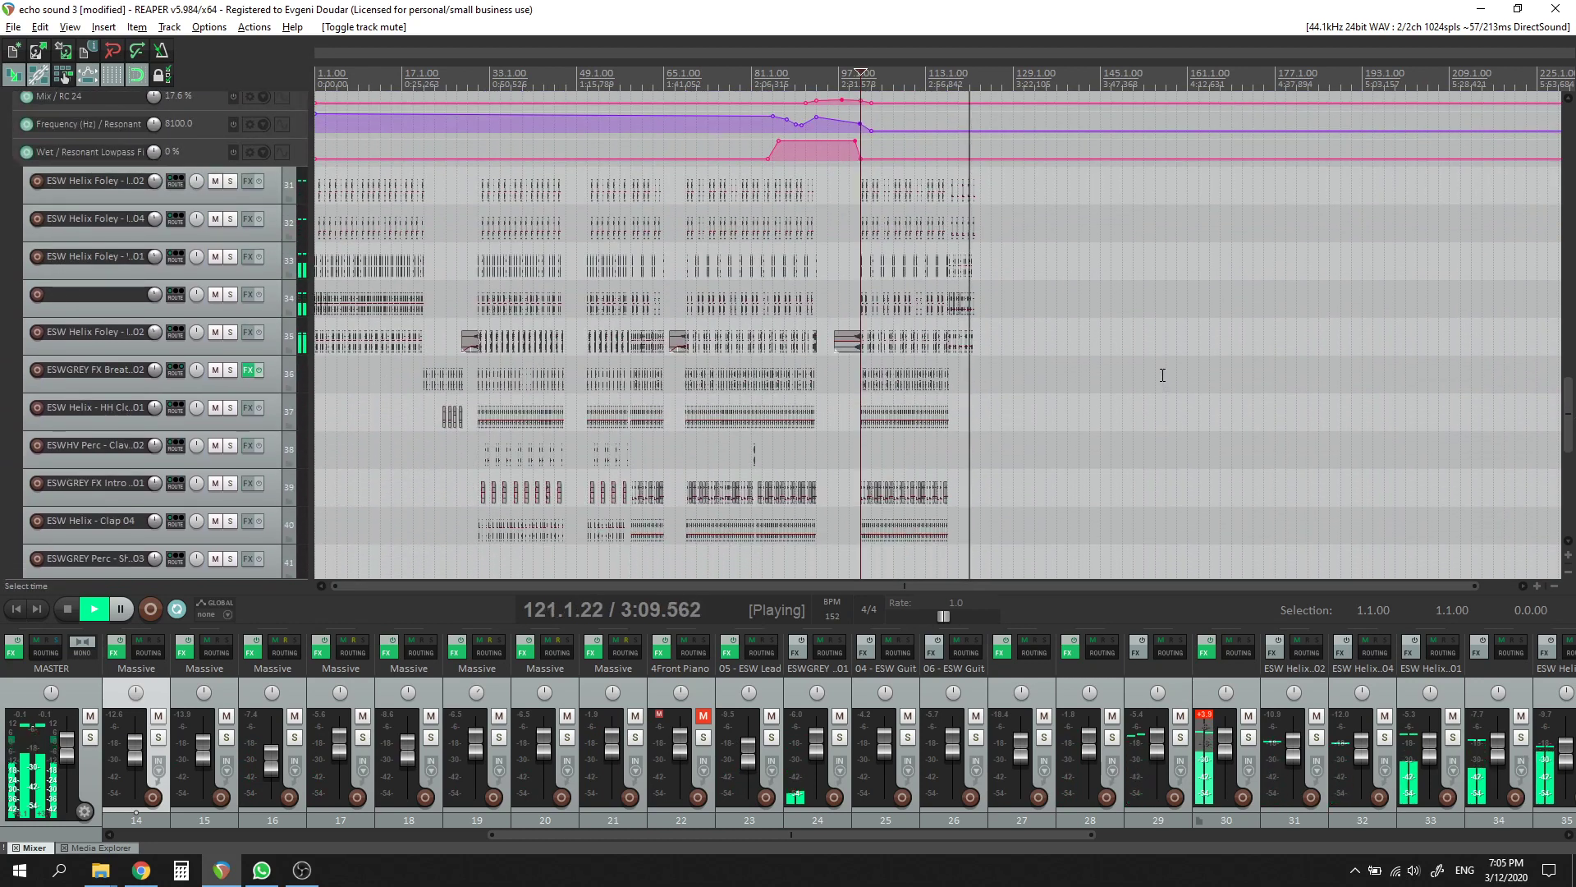
{"action": "scroll", "coordinate": [1085, 325], "scroll_direction": "up", "scroll_amount": 3}
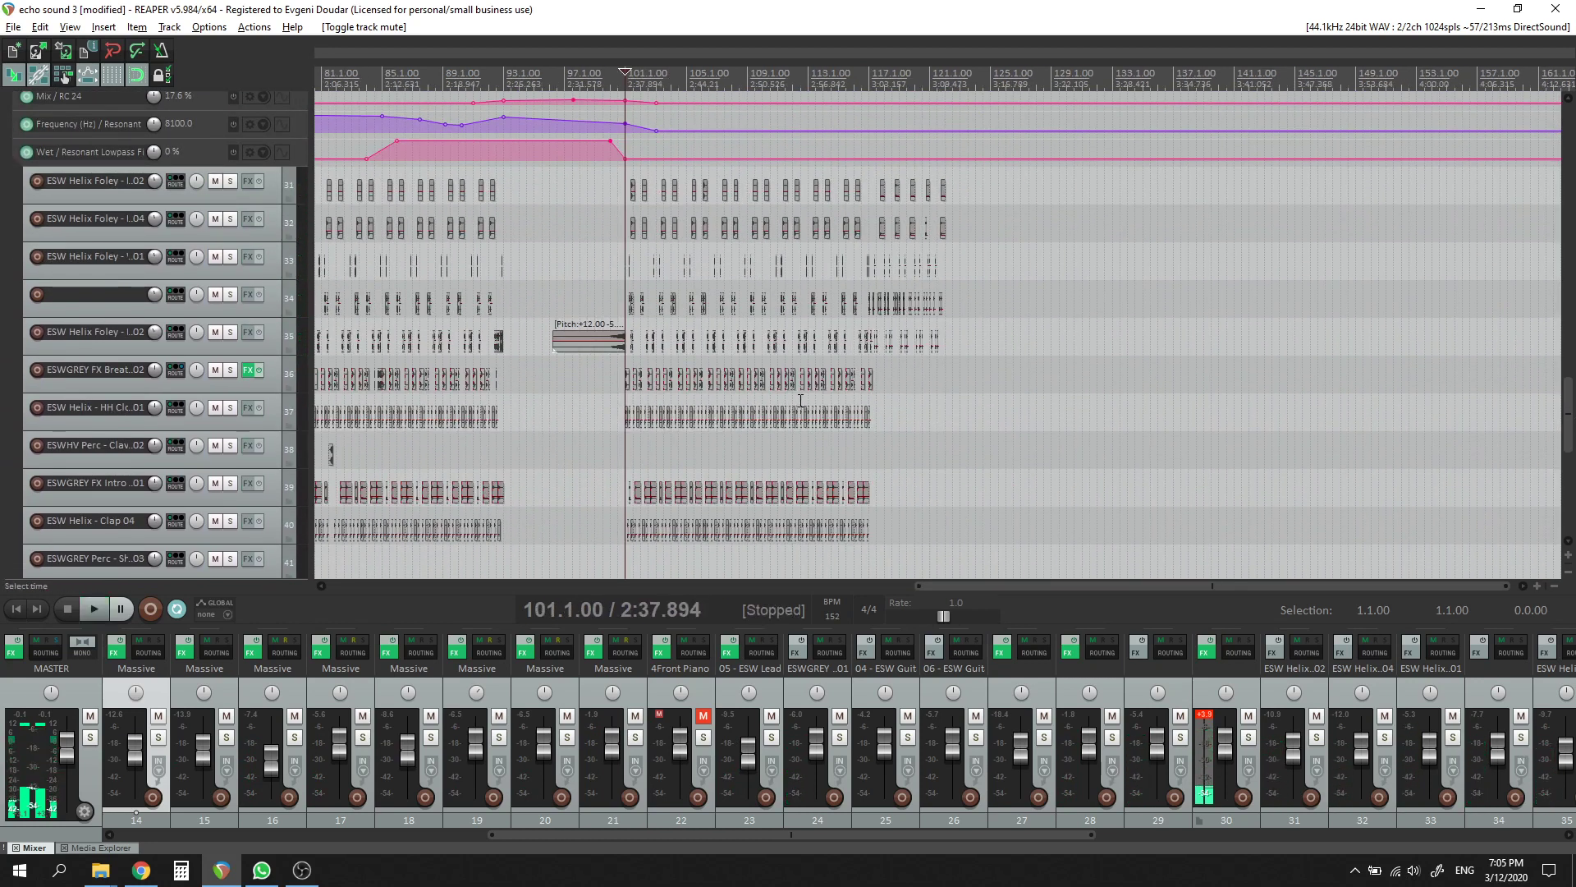